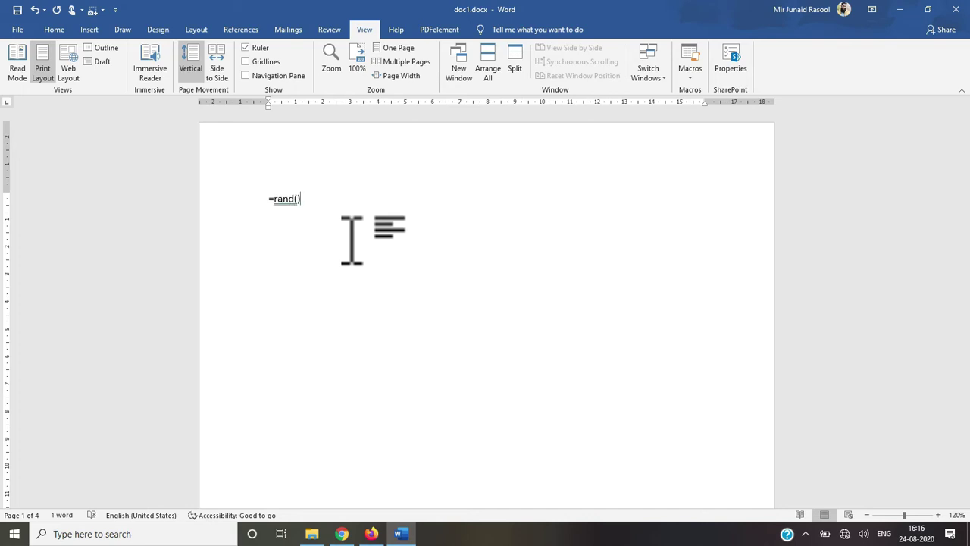
# - Generate sample paragraphs with the =rand() formula and insert a page break after them
pyautogui.press('Return')
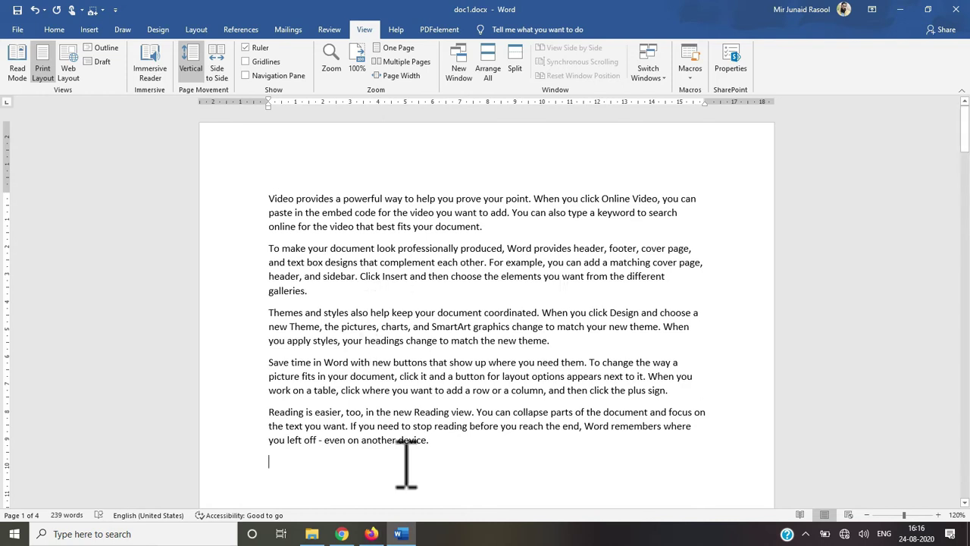
pyautogui.hotkey('ctrl', 'Return')
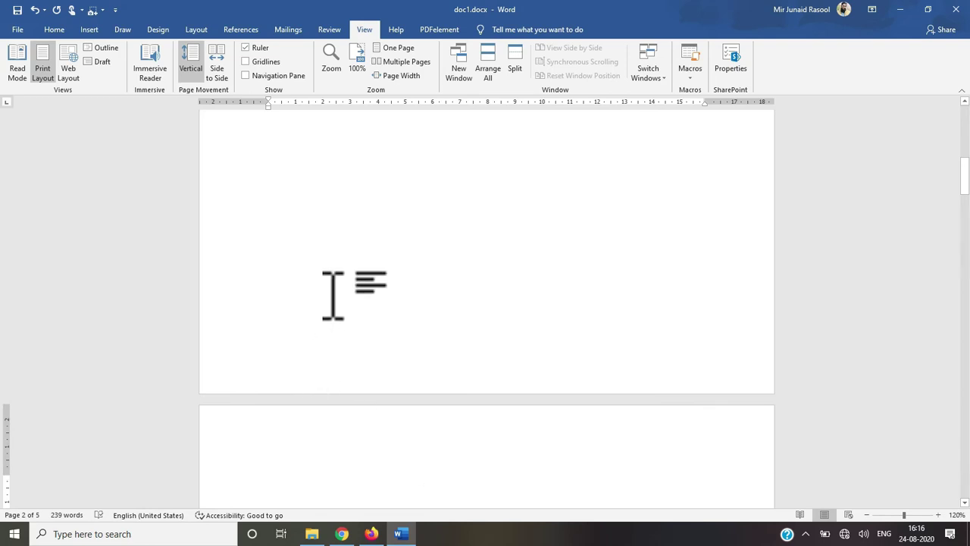
pyautogui.press('BackSpace')
# - Copy the entire sample text and paste it twice, starting on the second page
pyautogui.hotkey('ctrl', 'a')
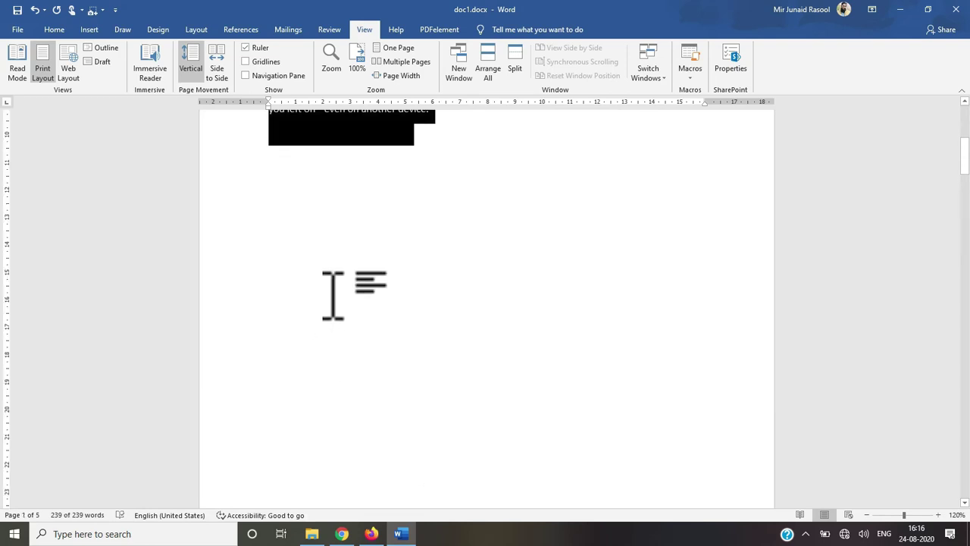
pyautogui.moveTo(967, 180); pyautogui.dragTo(966, 228)
pyautogui.click(312, 203)
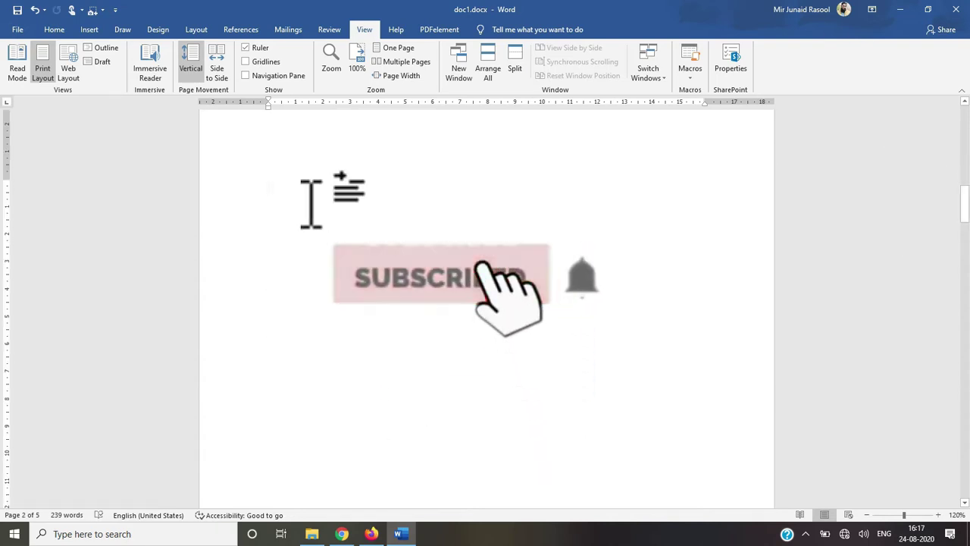
pyautogui.hotkey('ctrl', 'v')
pyautogui.hotkey('ctrl', 'v')
pyautogui.moveTo(966, 402); pyautogui.dragTo(968, 110)
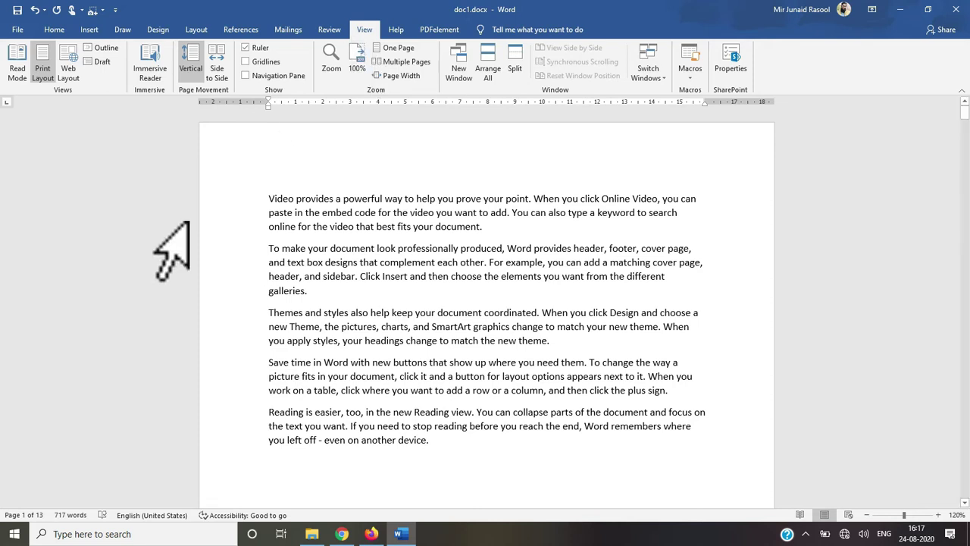
# - View the document in Read Mode, paging forward and back through its screens, and return to editing it
pyautogui.click(17, 69)
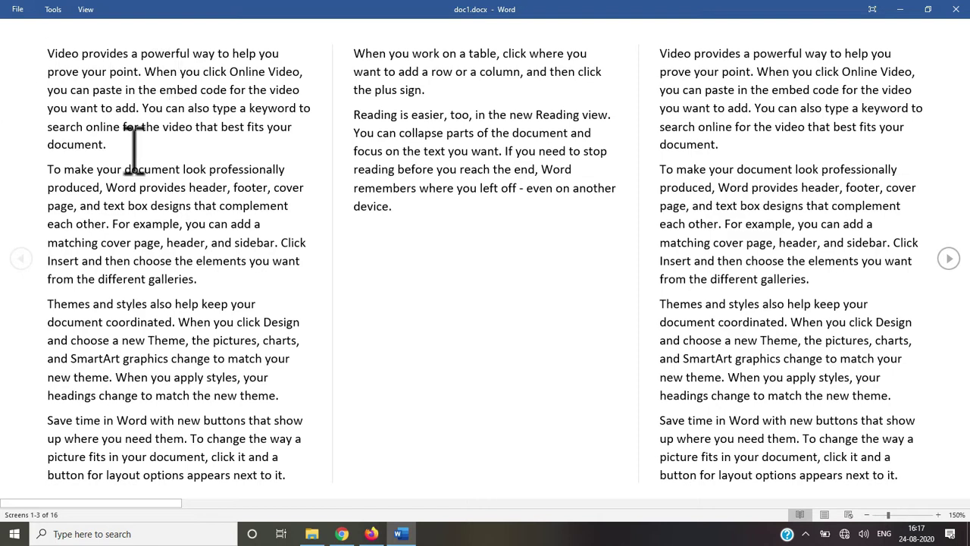
pyautogui.click(949, 259)
pyautogui.click(949, 259)
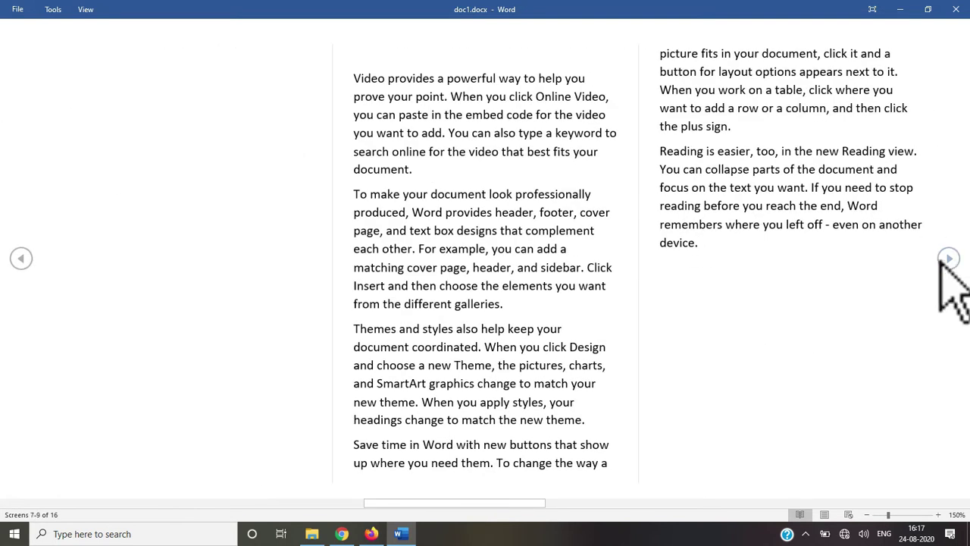
pyautogui.click(948, 258)
pyautogui.click(22, 259)
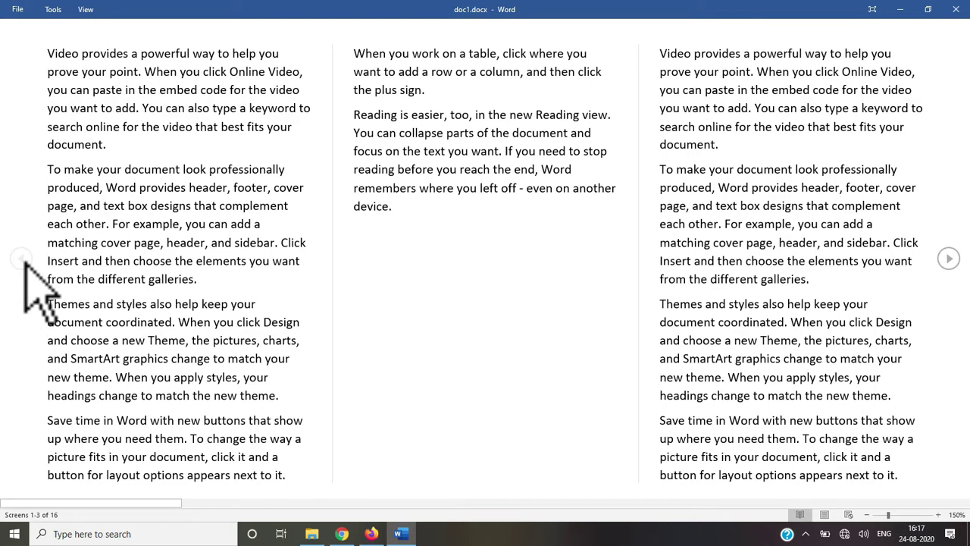
pyautogui.click(52, 9)
pyautogui.click(50, 9)
pyautogui.click(85, 9)
pyautogui.click(96, 32)
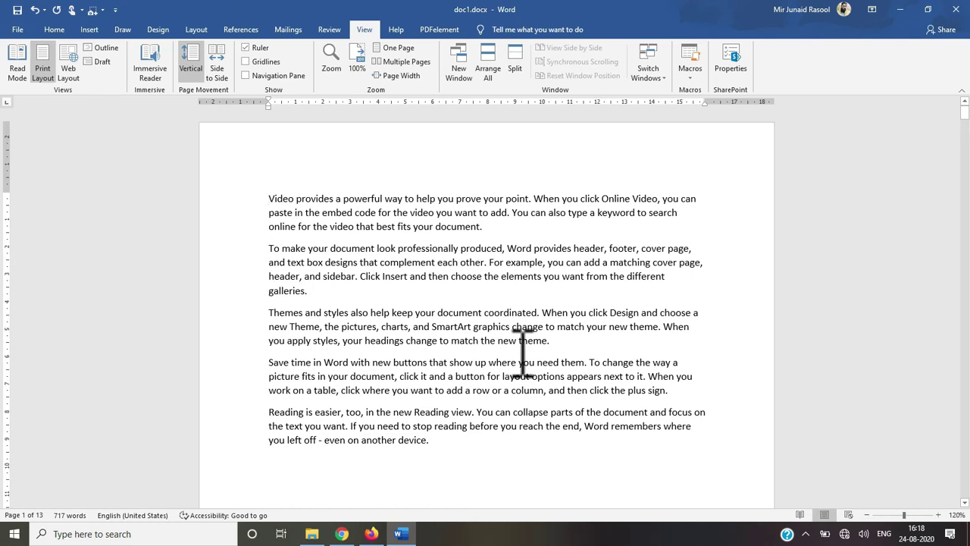
# - Check the document's print preview and return to the page without printing
pyautogui.hotkey('ctrl', 'p')
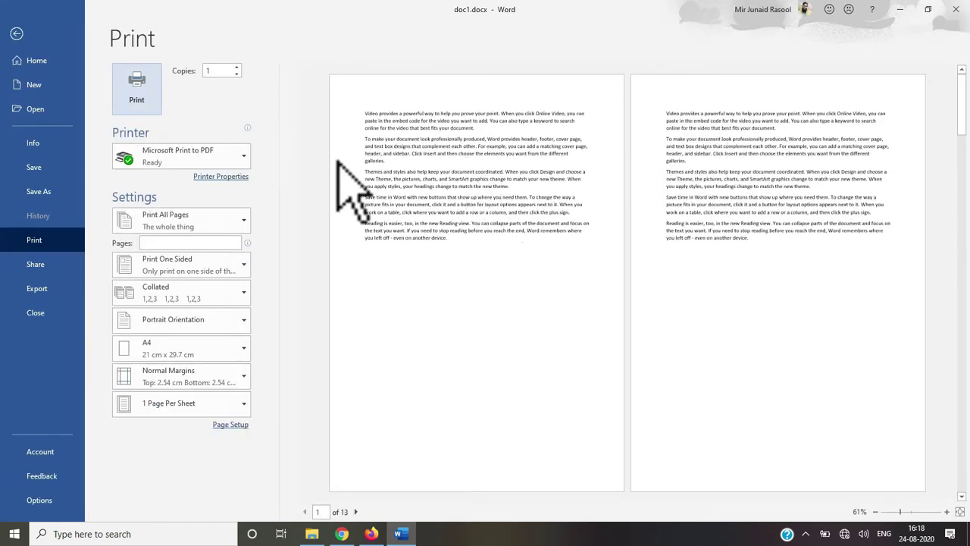
pyautogui.click(17, 35)
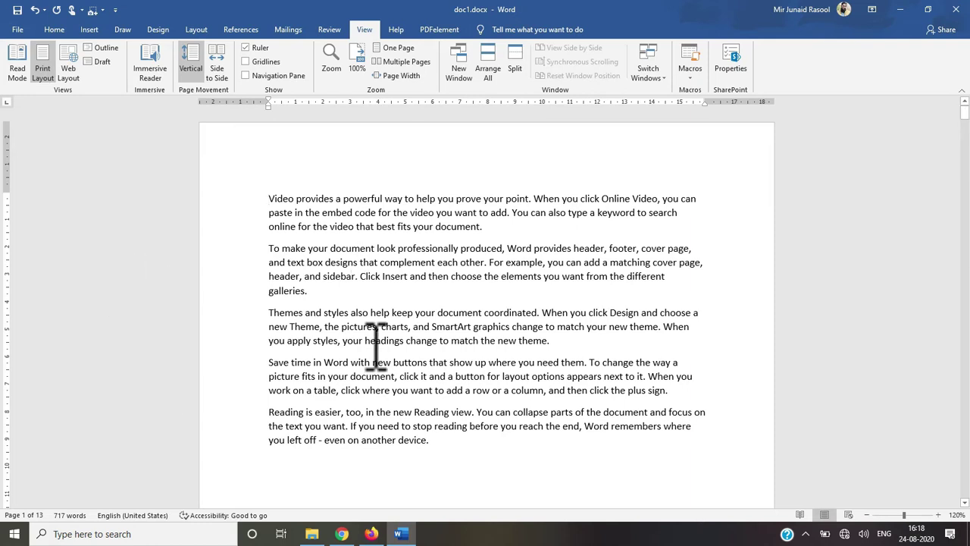
# - Examine the document in Web Layout from start to end and switch back to Print Layout
pyautogui.click(70, 74)
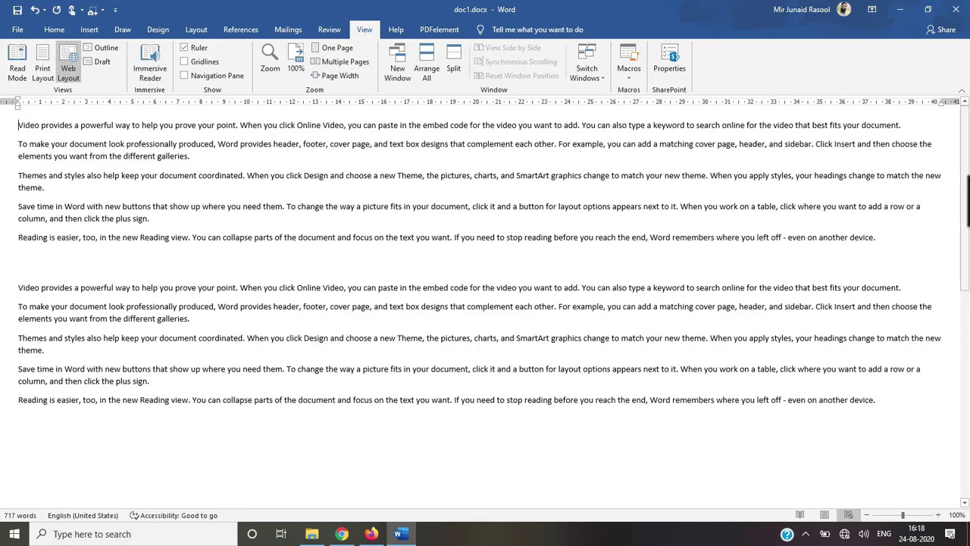
pyautogui.scroll(-5, 485, 303)
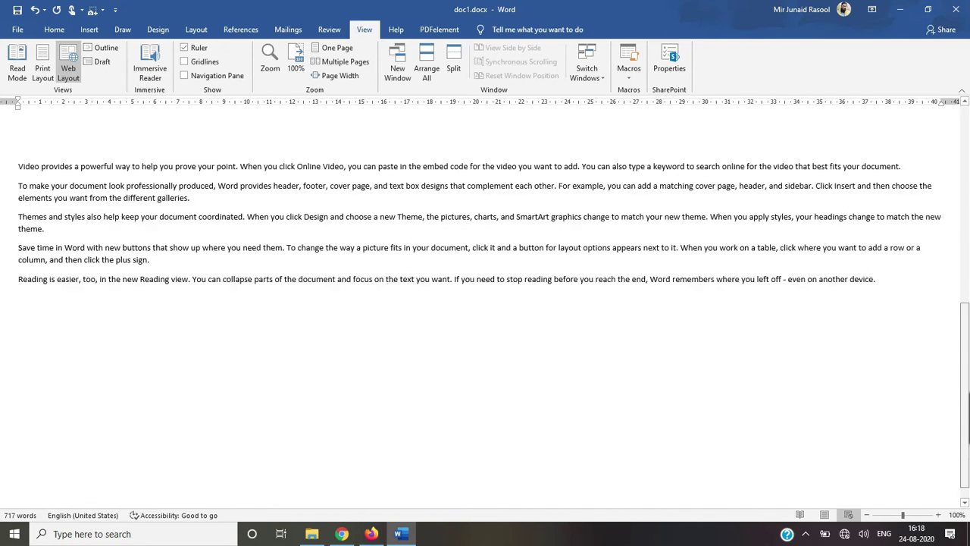
pyautogui.scroll(10, 485, 303)
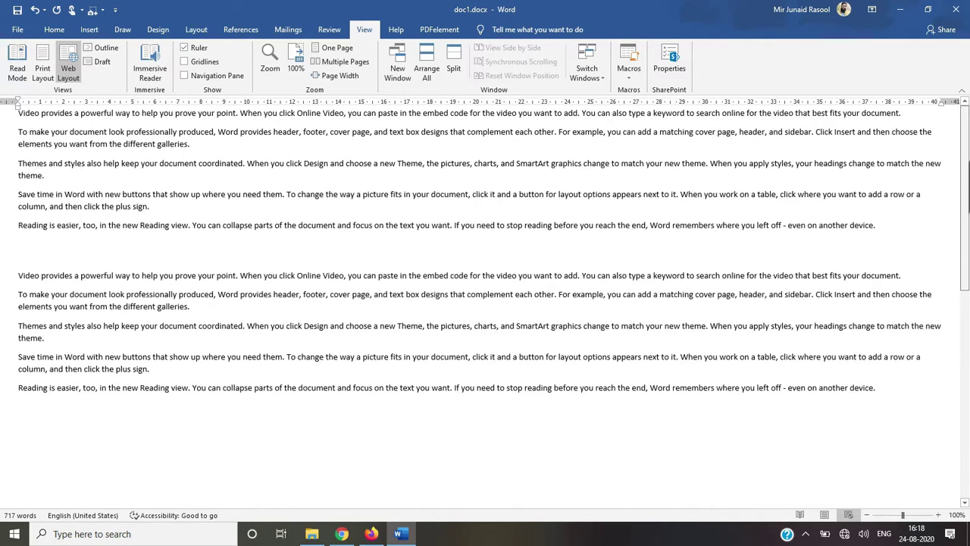
pyautogui.scroll(-5, 485, 303)
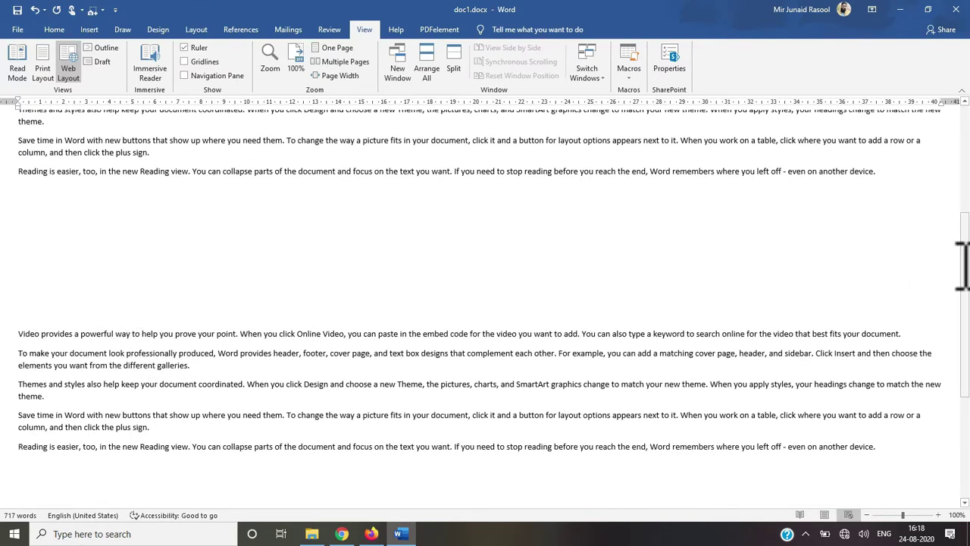
pyautogui.moveTo(966, 303); pyautogui.dragTo(967, 174)
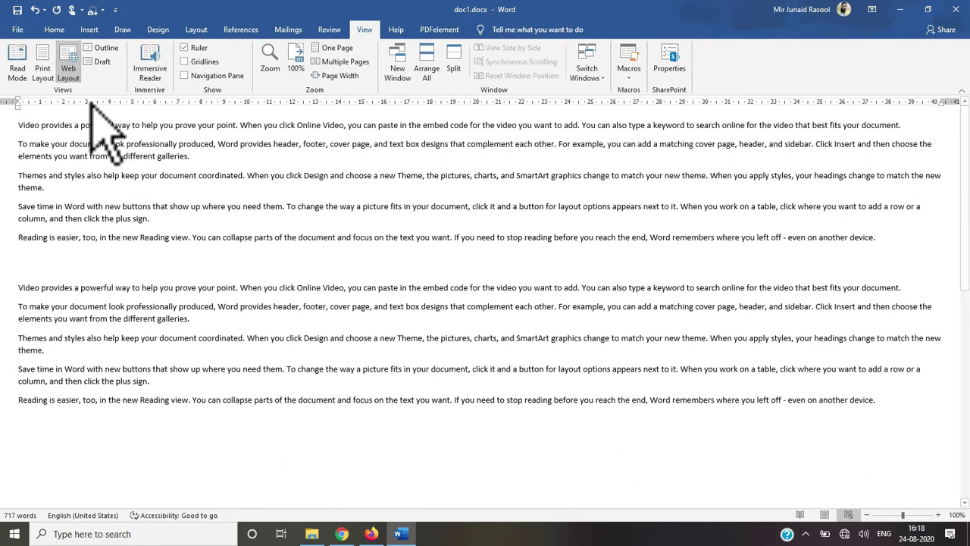
pyautogui.click(43, 67)
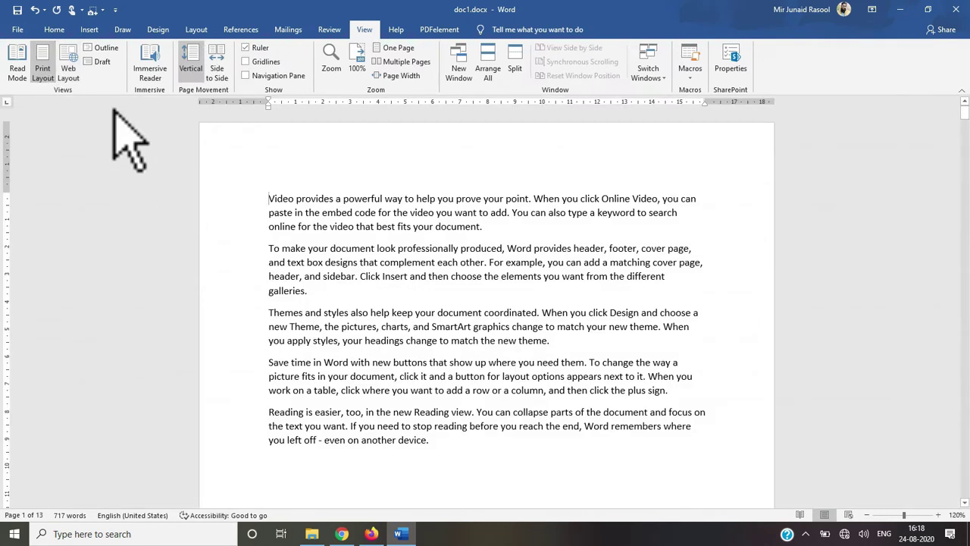
# - Switch to Outline view and promote the first paragraph from body text to a Level 1 heading
pyautogui.click(106, 48)
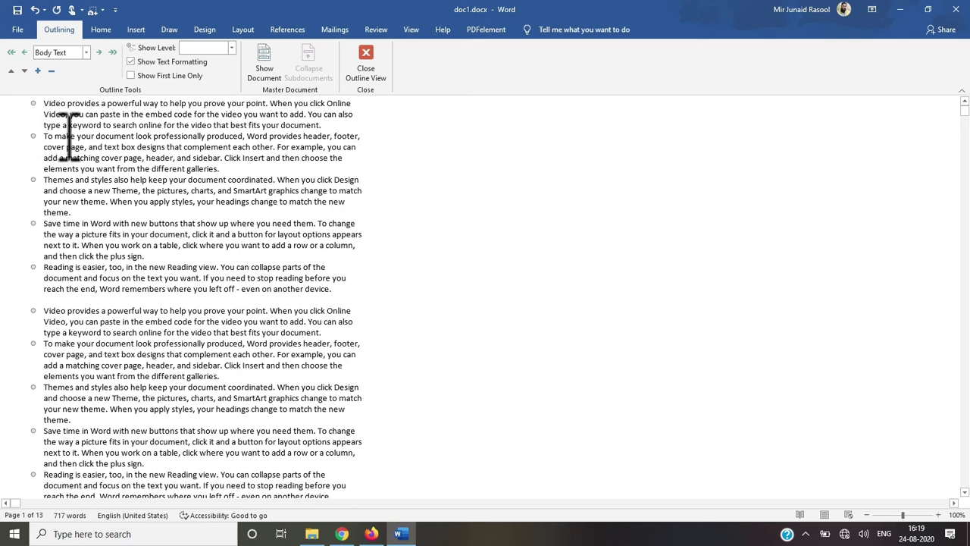
pyautogui.hotkey('shift', 'Tab')
# - Demote the first paragraph in the outline level by level down to Level 9
pyautogui.press('Tab')
pyautogui.press('Tab')
pyautogui.press('Tab')
pyautogui.press('Tab')
pyautogui.press('Tab')
pyautogui.press('Tab')
pyautogui.press('Tab')
pyautogui.press('Tab')
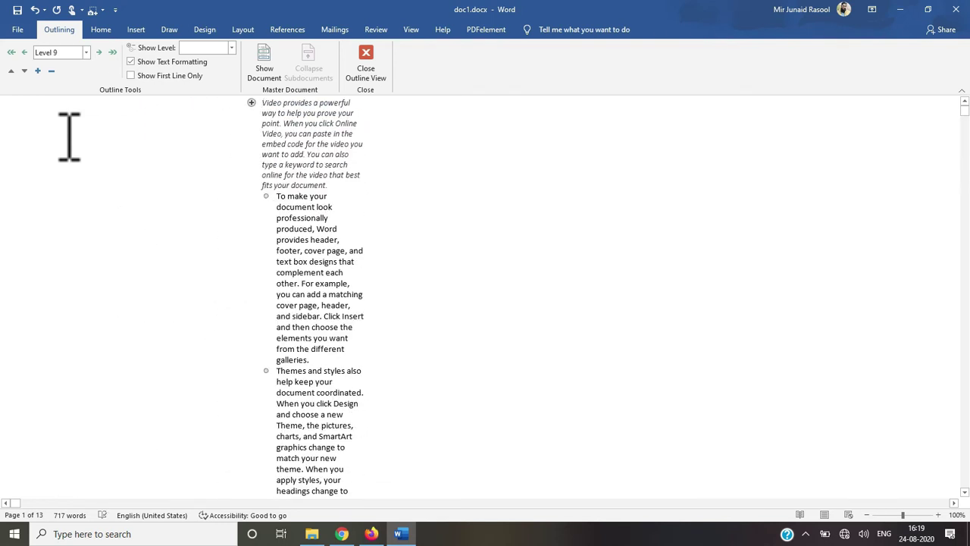
# - Promote the first paragraph in the outline level by level back up to Level 1
pyautogui.hotkey('shift', 'Tab')
pyautogui.hotkey('shift', 'Tab')
pyautogui.hotkey('shift', 'Tab')
pyautogui.hotkey('shift', 'Tab')
pyautogui.hotkey('shift', 'Tab')
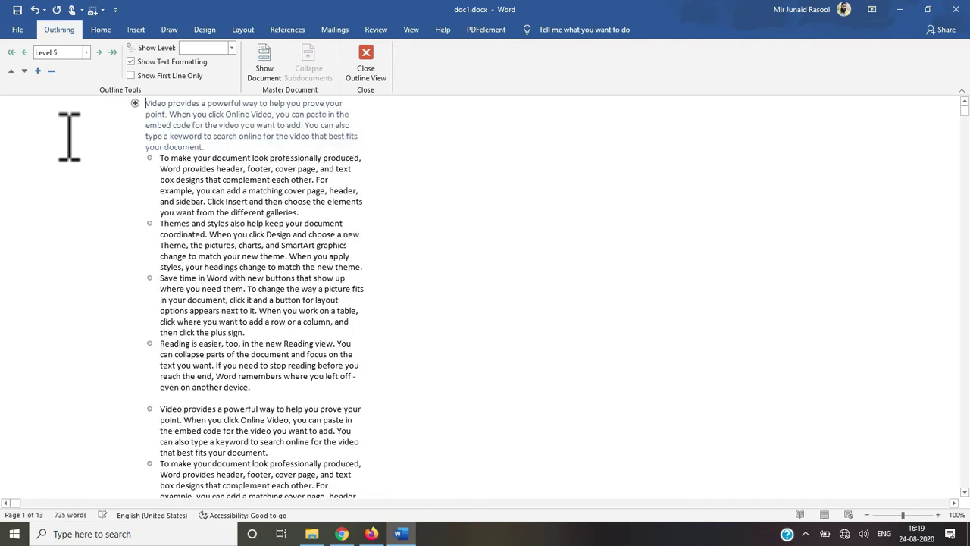
pyautogui.hotkey('shift', 'Tab')
pyautogui.hotkey('shift', 'Tab')
pyautogui.hotkey('shift', 'Tab')
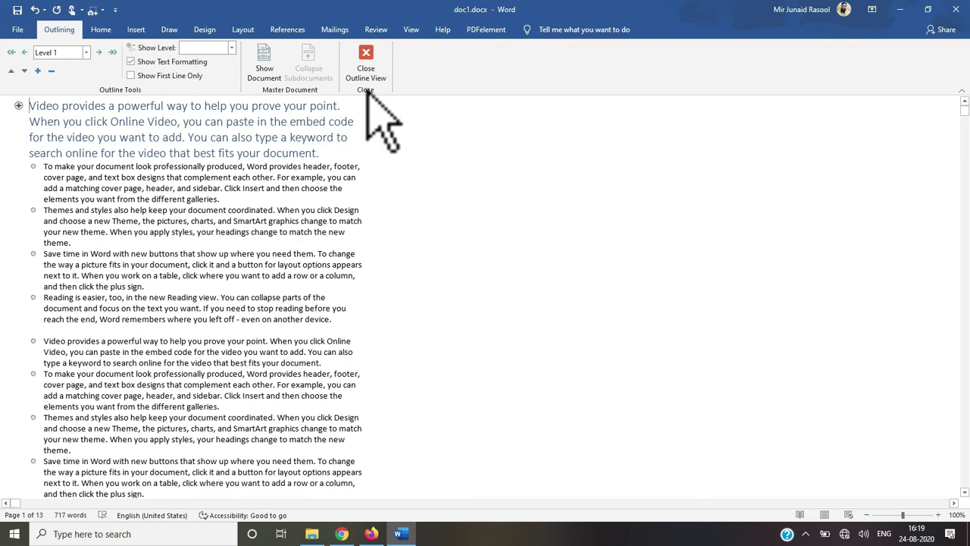
# - Highlight the Level 1 heading with its body paragraphs, clear the selection, and close Outline view
pyautogui.moveTo(374, 106); pyautogui.dragTo(375, 322)
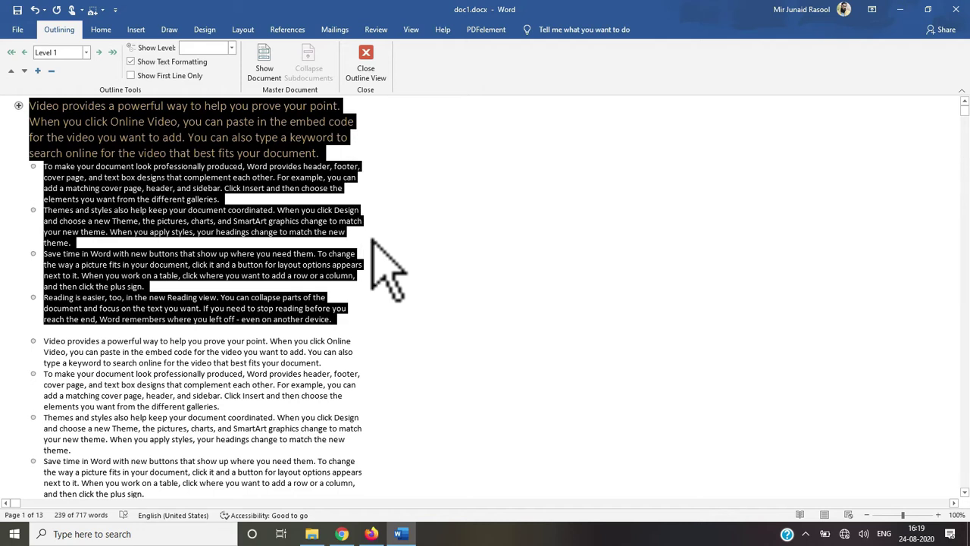
pyautogui.click(362, 265)
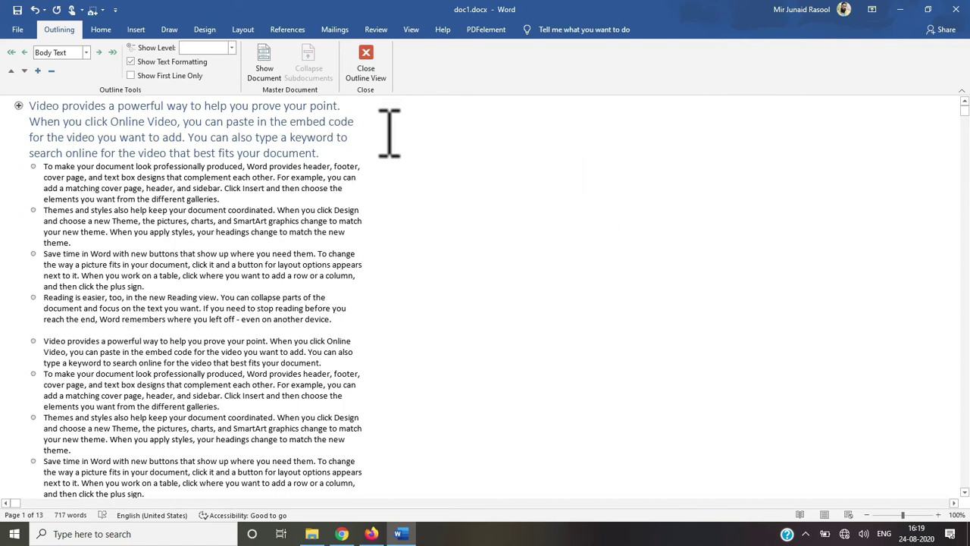
pyautogui.click(369, 72)
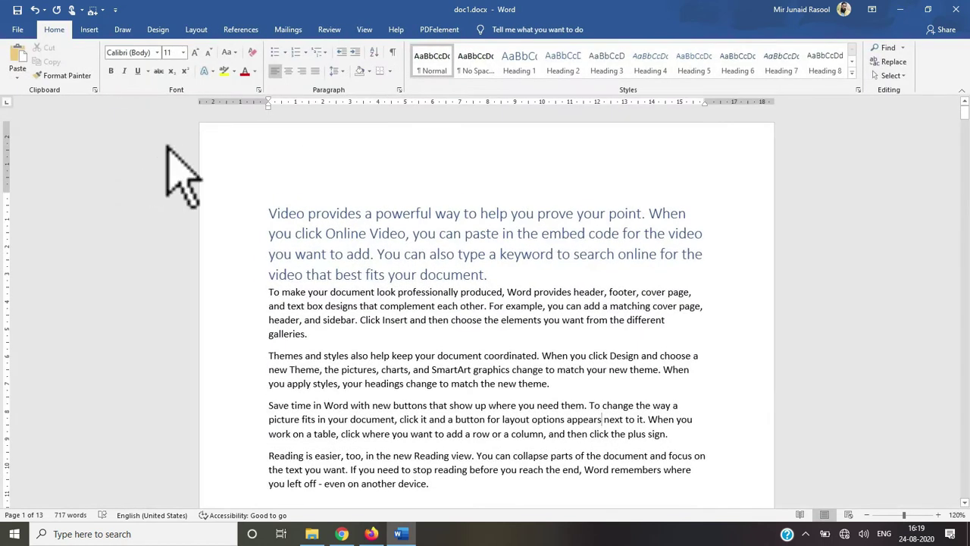
# - Display the document in Draft view and look over its text
pyautogui.click(367, 29)
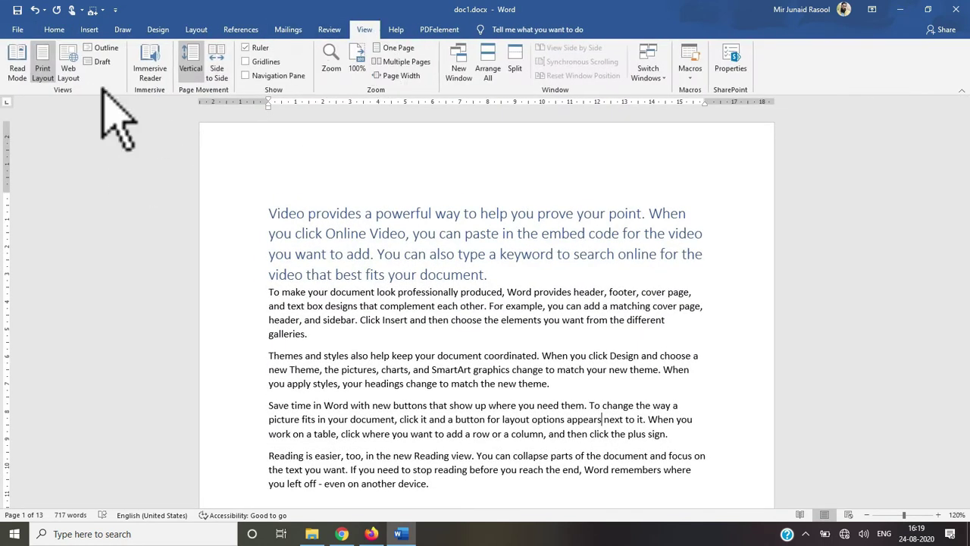
pyautogui.click(97, 62)
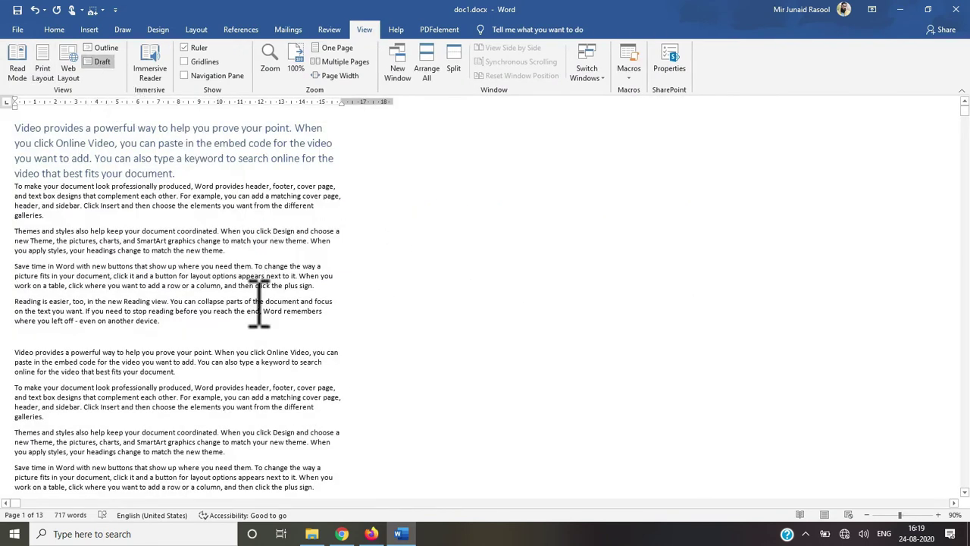
pyautogui.moveTo(966, 140)
pyautogui.mouseDown()
pyautogui.moveTo(964, 302)
pyautogui.moveTo(965, 133)
pyautogui.mouseUp()
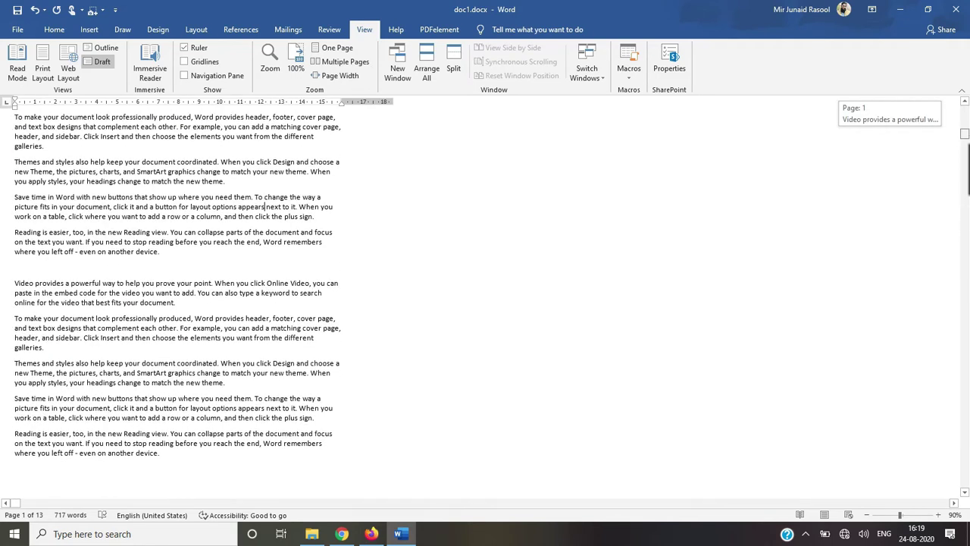
# - Compare the text in Outline view, and return to the start of the document in Draft view
pyautogui.click(102, 48)
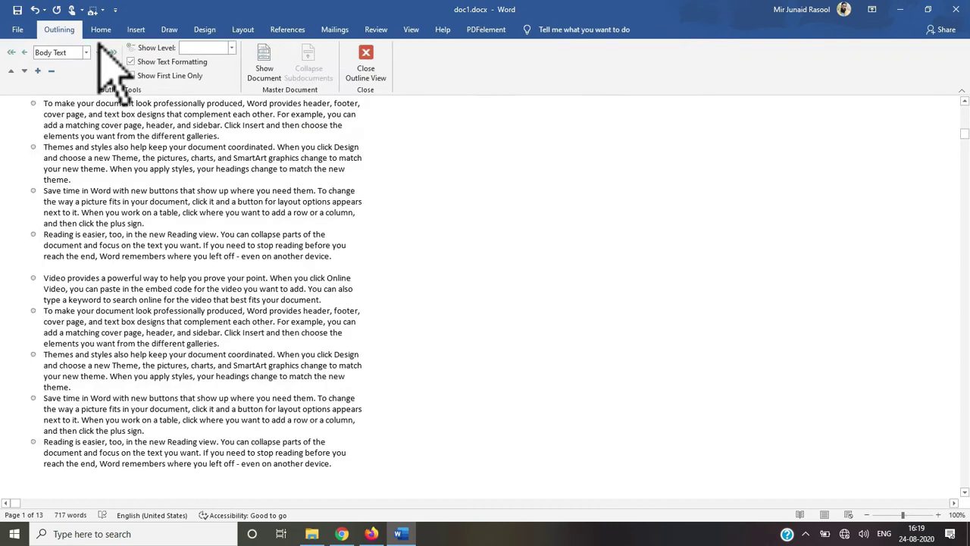
pyautogui.click(411, 30)
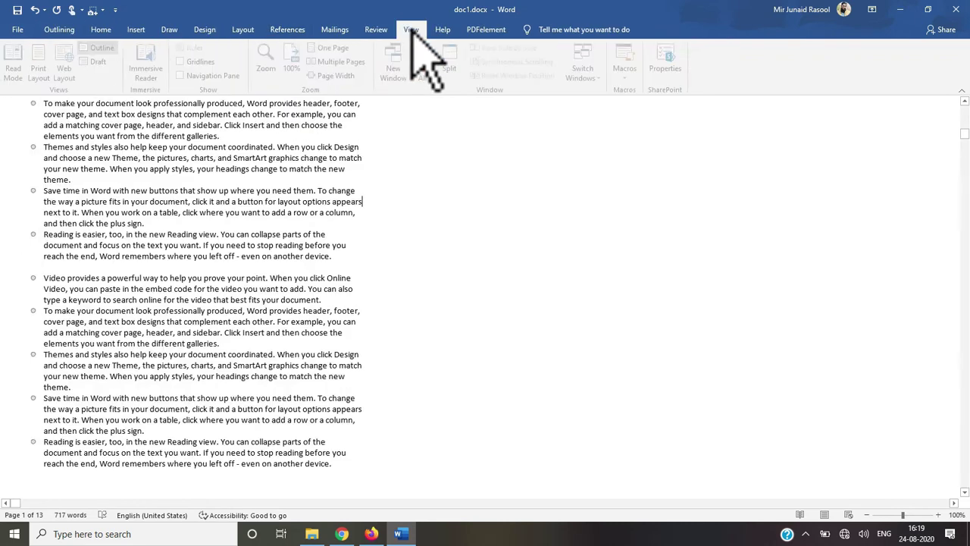
pyautogui.click(102, 62)
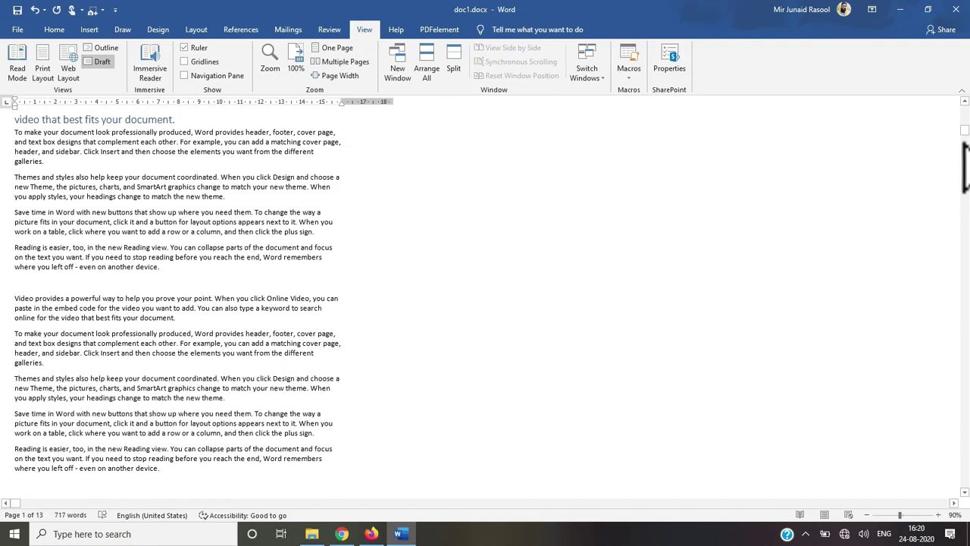
pyautogui.moveTo(964, 131); pyautogui.dragTo(965, 106)
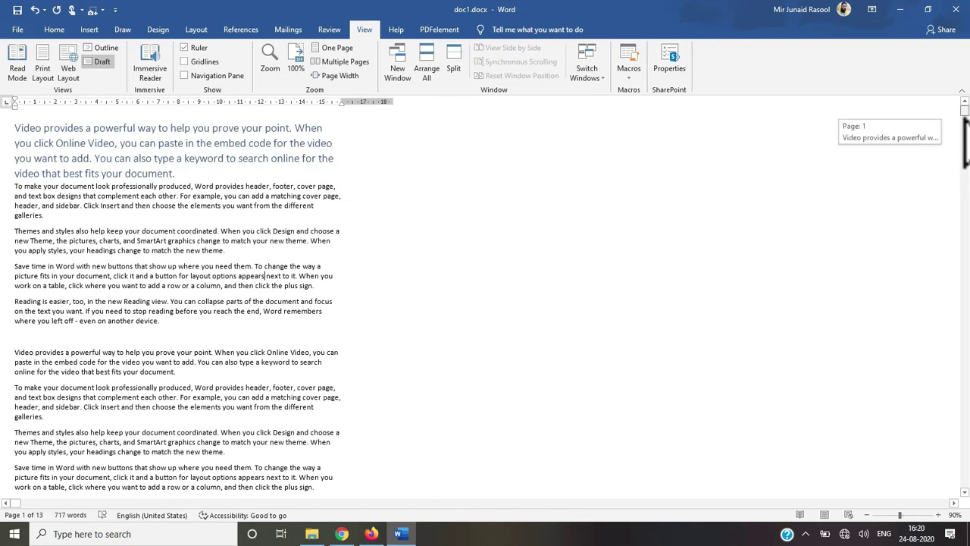
# - Try the gridlines and Navigation Pane on the document, and return to Draft view with both hidden
pyautogui.click(201, 62)
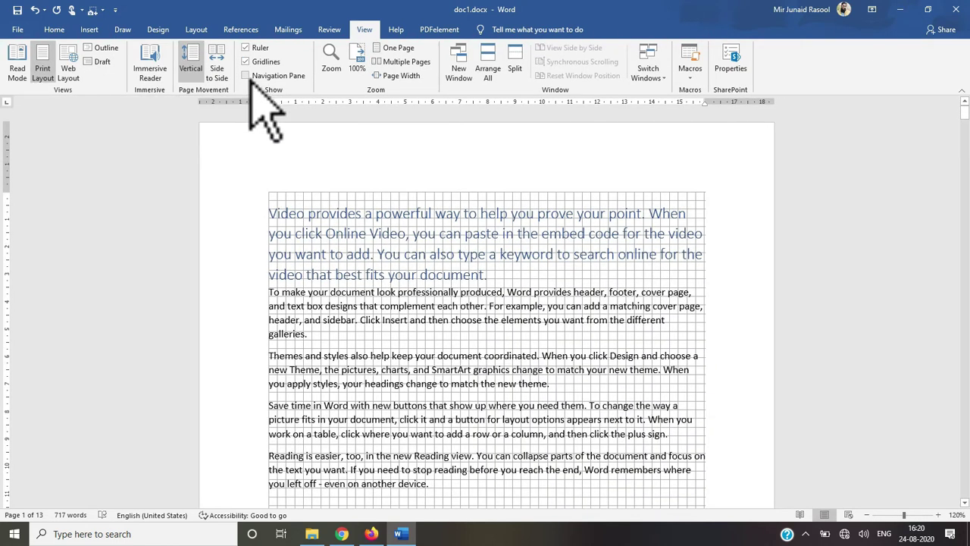
pyautogui.click(246, 75)
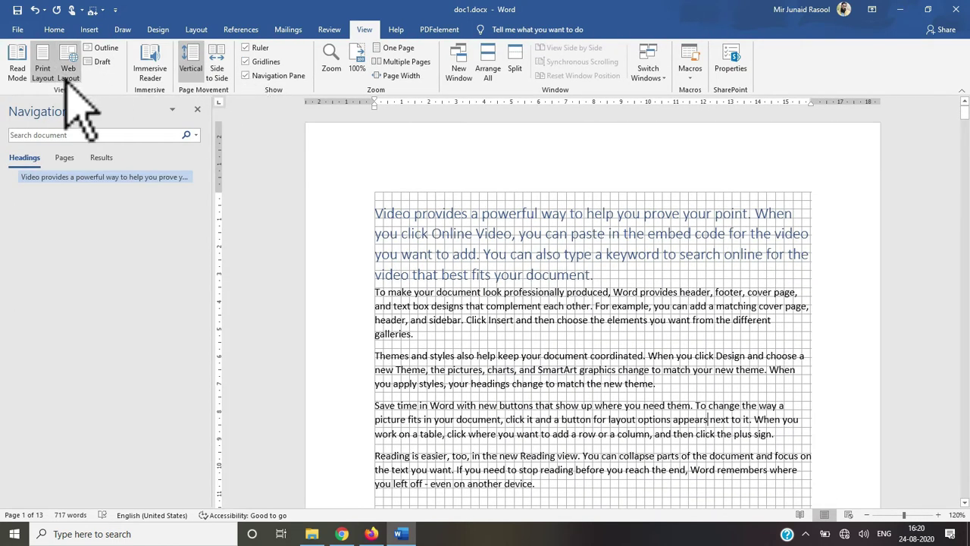
pyautogui.click(101, 61)
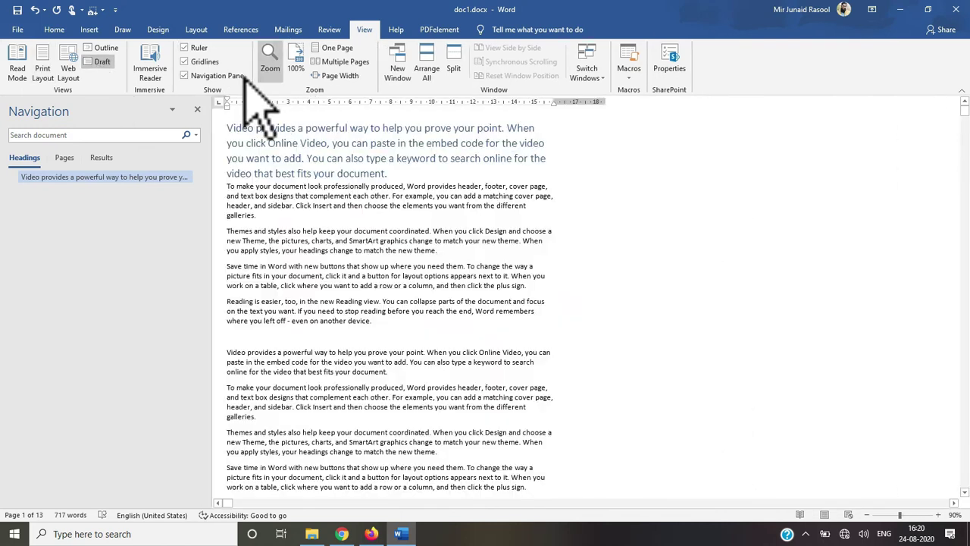
pyautogui.click(192, 76)
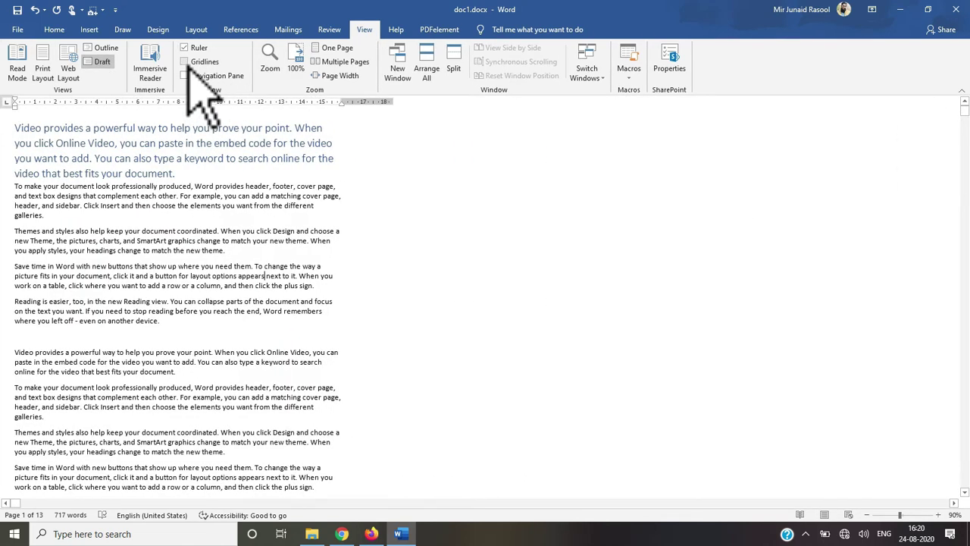
# - Try indenting the "Video provides a powerful way" paragraph on page 2 with repeated tabs in Draft view
pyautogui.moveTo(966, 113); pyautogui.dragTo(957, 192)
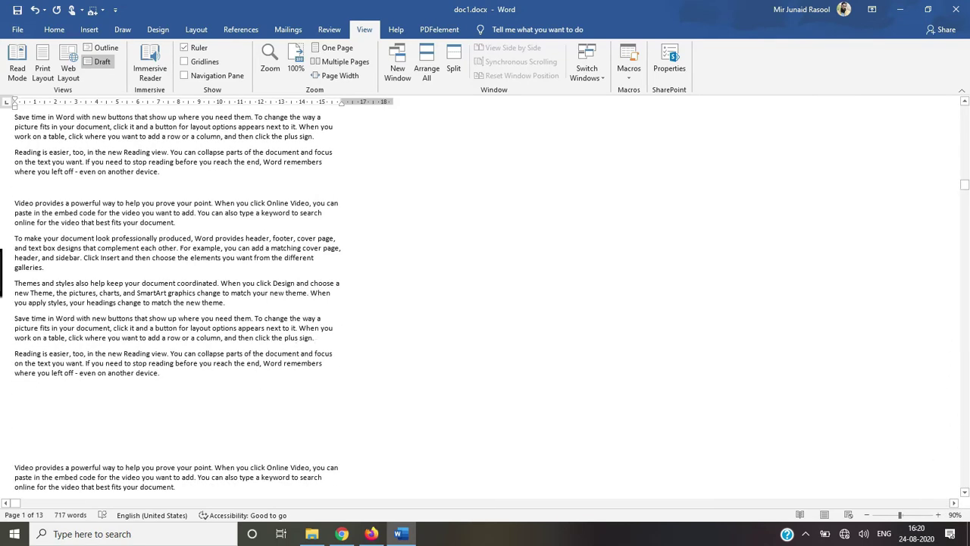
pyautogui.press('Tab')
pyautogui.press('Tab')
pyautogui.press('Tab')
pyautogui.press('Tab')
pyautogui.press('Tab')
pyautogui.press('Tab')
pyautogui.press('Tab')
pyautogui.press('Tab')
pyautogui.press('Tab')
pyautogui.press('Tab')
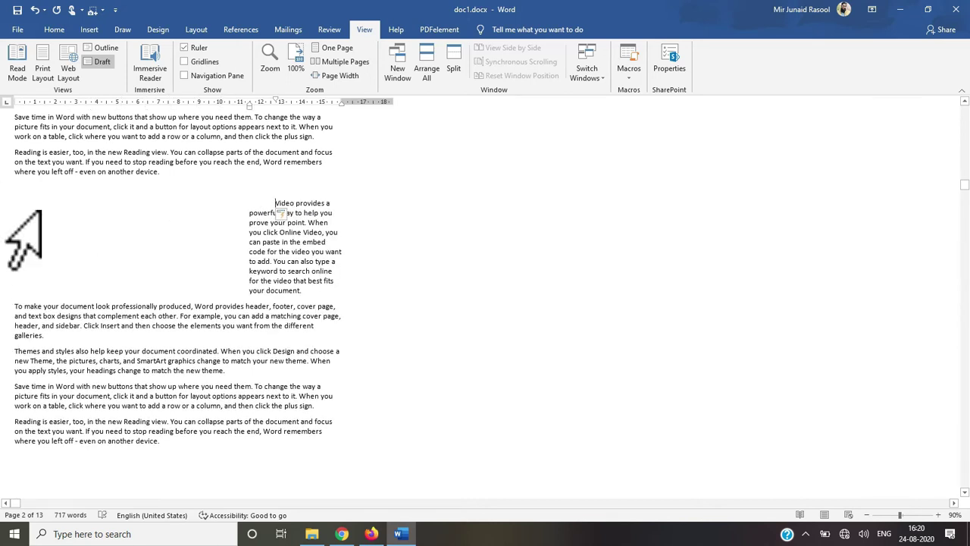
# - Compare the text in Outline view, and return to the start of the document in Print Layout
pyautogui.click(106, 49)
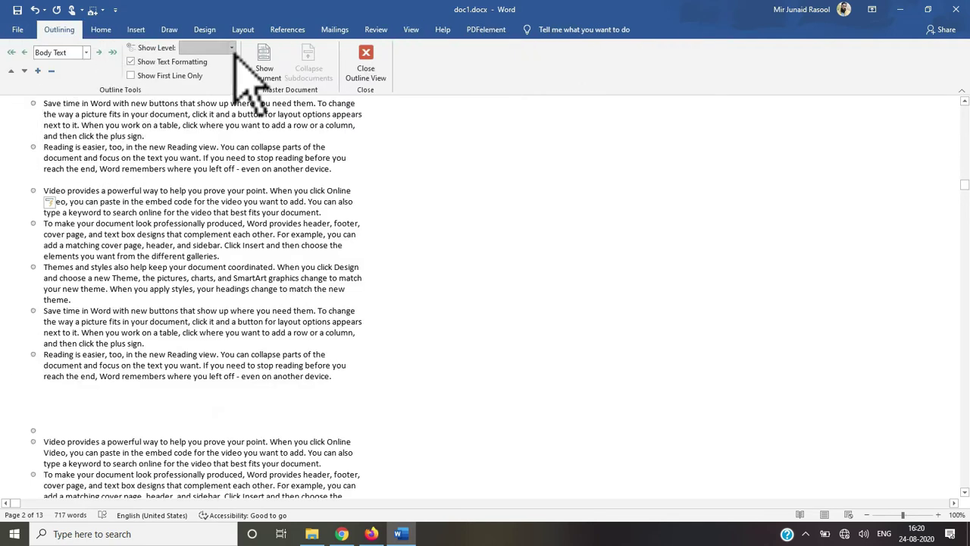
pyautogui.click(411, 30)
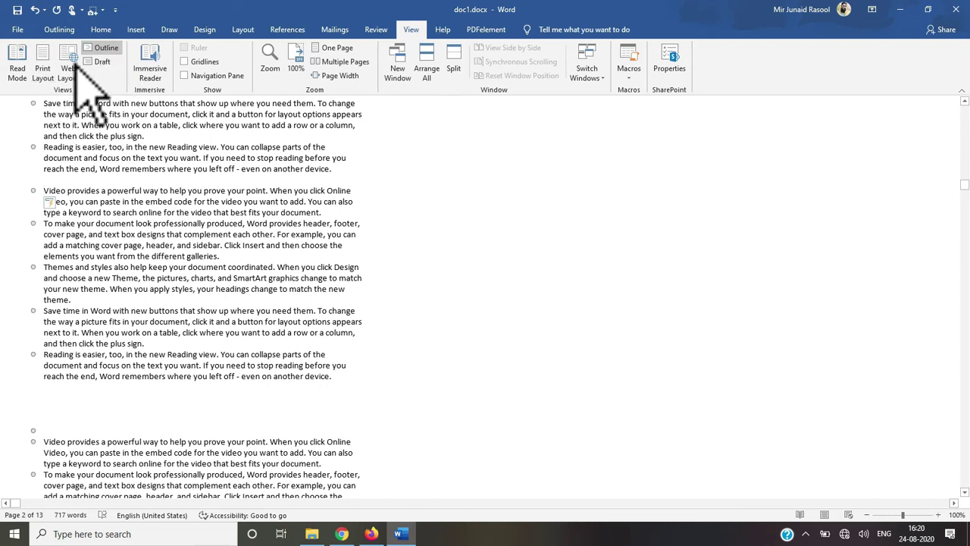
pyautogui.click(50, 78)
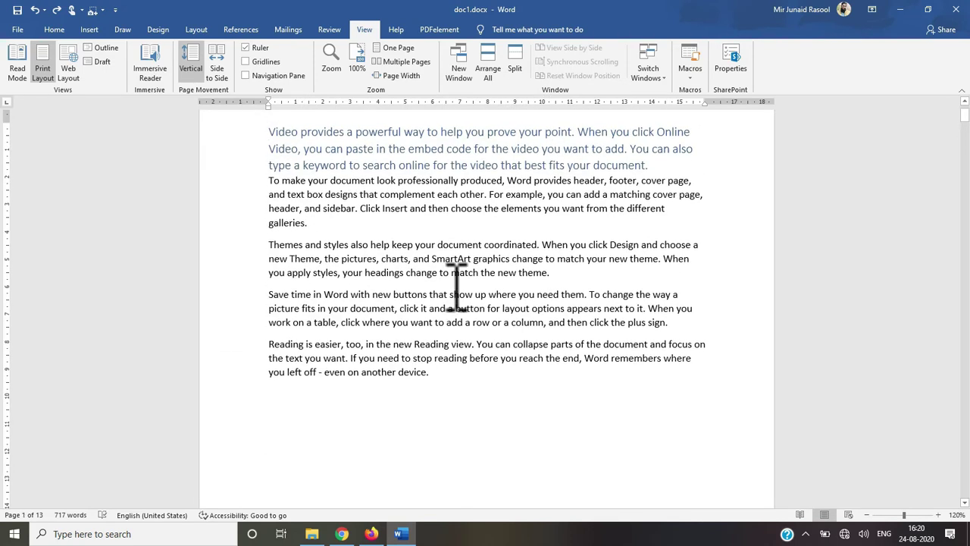
pyautogui.scroll(2, 471, 250)
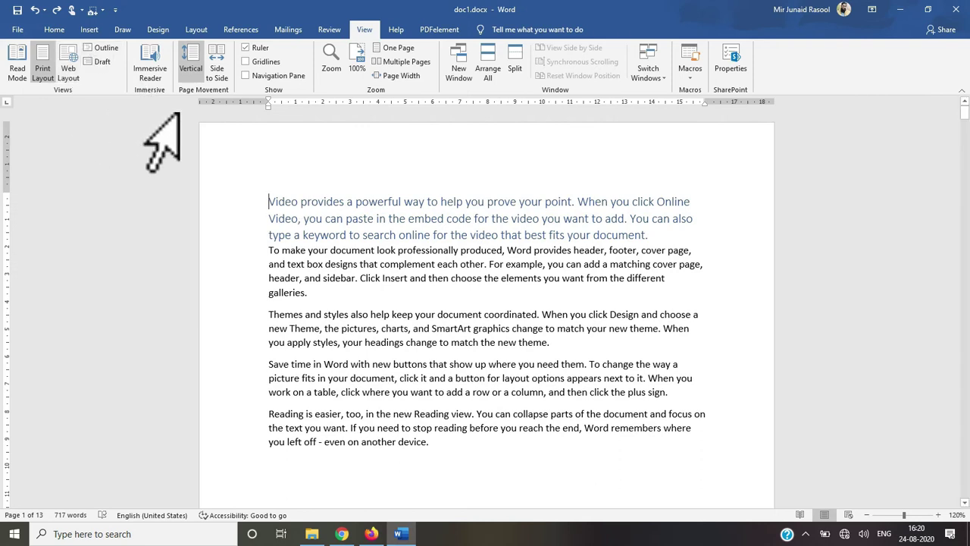
# - Open the document in Immersive Reader and try Text Spacing on it, leaving the spacing off
pyautogui.click(151, 72)
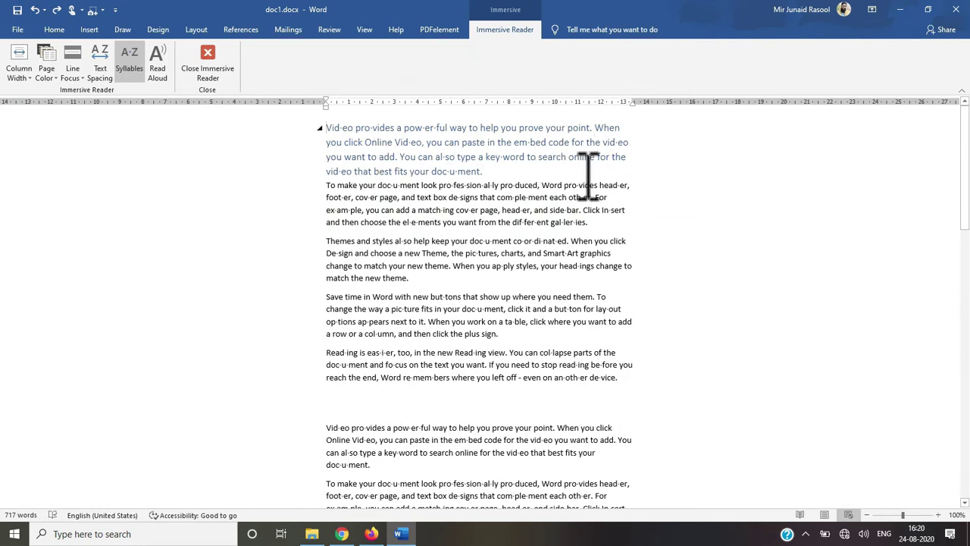
pyautogui.moveTo(965, 160)
pyautogui.mouseDown()
pyautogui.moveTo(968, 348)
pyautogui.moveTo(966, 152)
pyautogui.mouseUp()
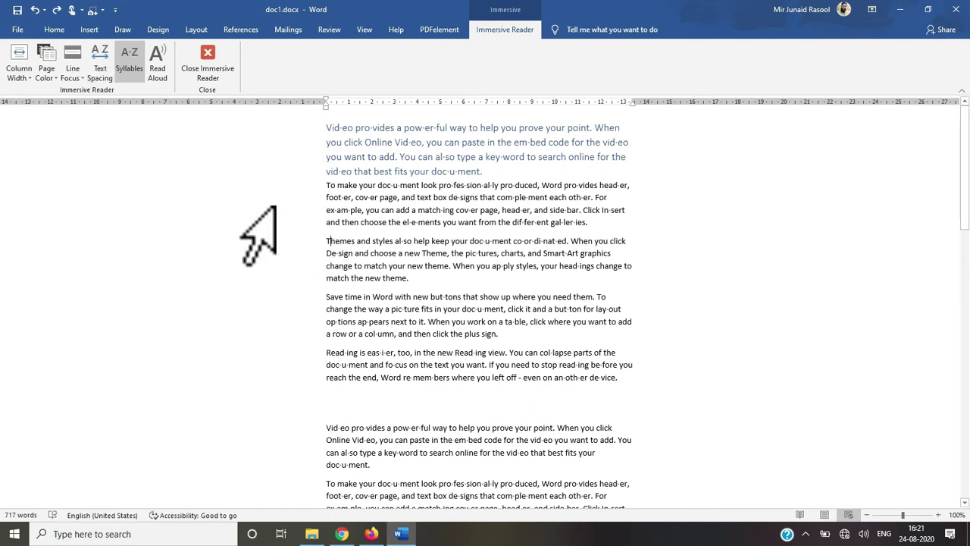
pyautogui.click(103, 69)
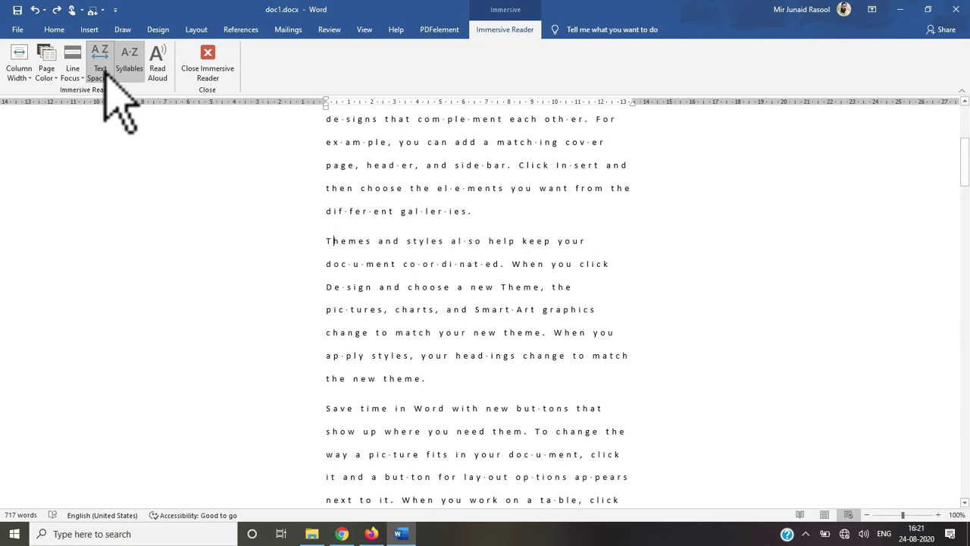
pyautogui.click(104, 74)
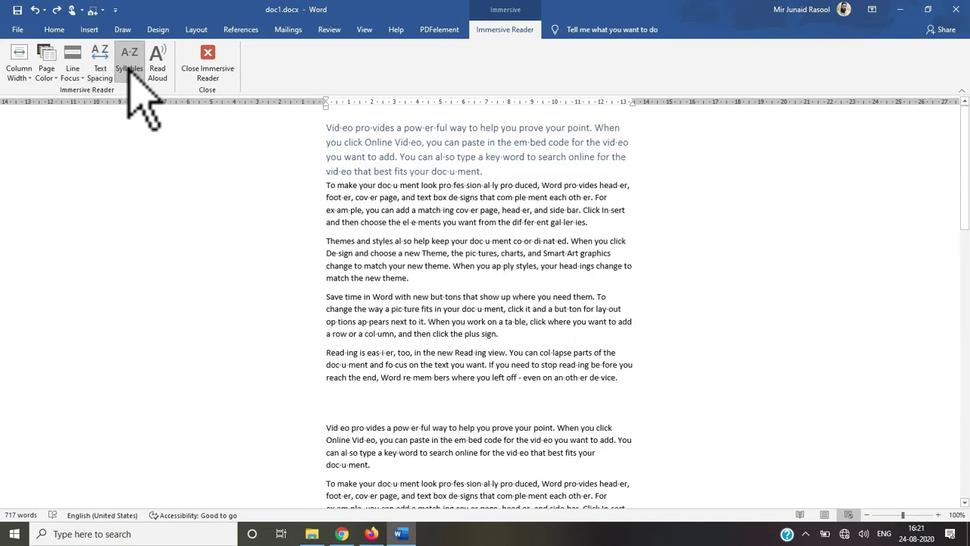
# - Compare the text with and without Syllables in Immersive Reader, leaving them turned off
pyautogui.click(128, 70)
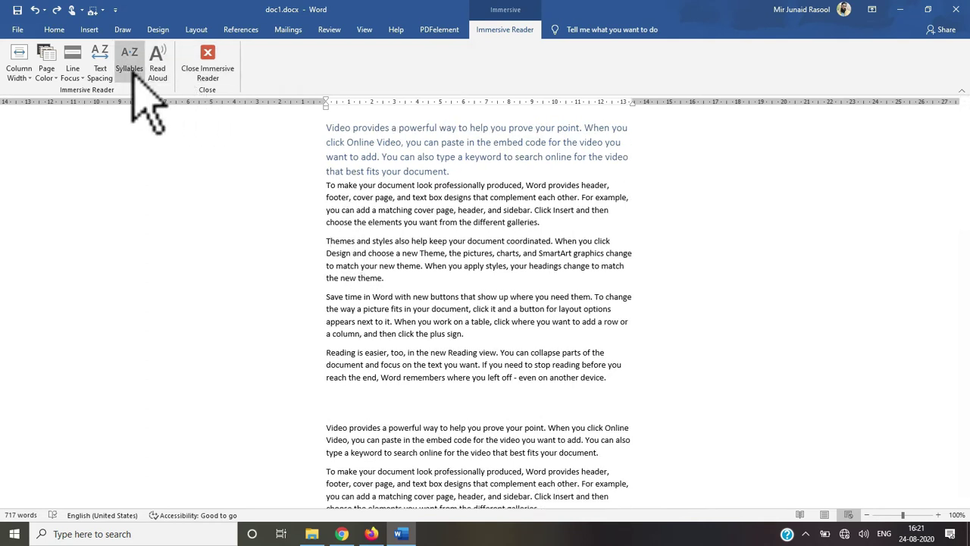
pyautogui.click(130, 69)
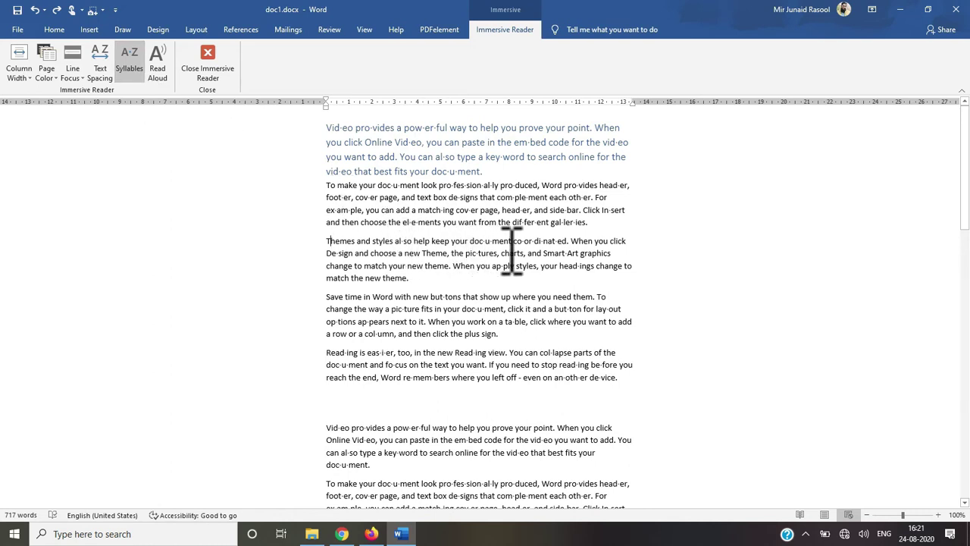
pyautogui.click(130, 65)
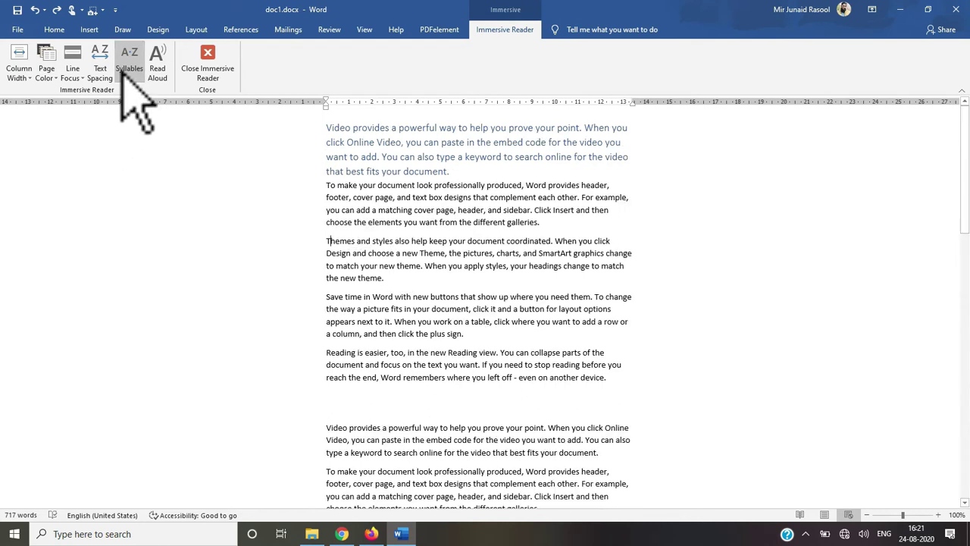
# - Apply a one-line Line Focus and advance the focus through the text to the end of the "Save time in Word" paragraph
pyautogui.click(73, 67)
pyautogui.click(91, 133)
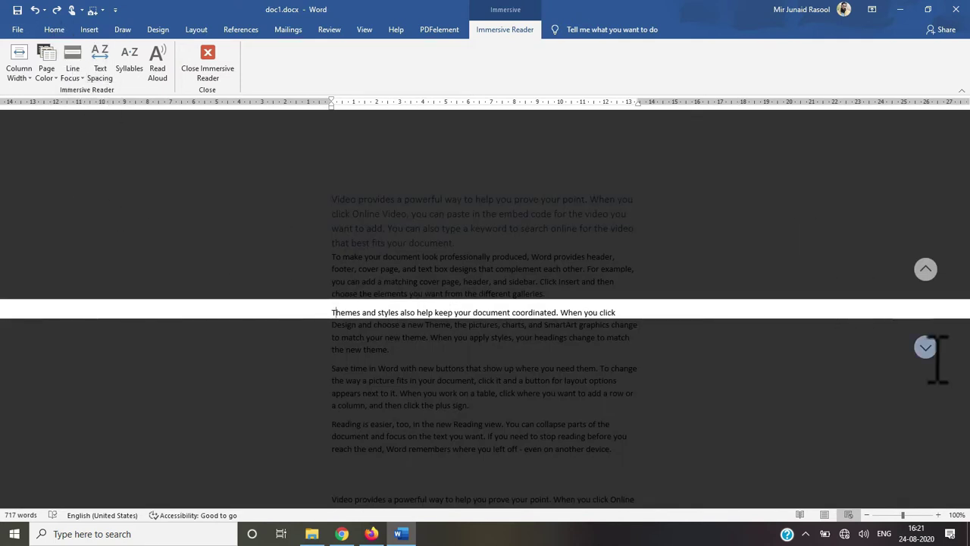
pyautogui.press('Down')
pyautogui.press('Down')
pyautogui.press('Down')
pyautogui.press('Down')
pyautogui.press('Down')
pyautogui.press('Down')
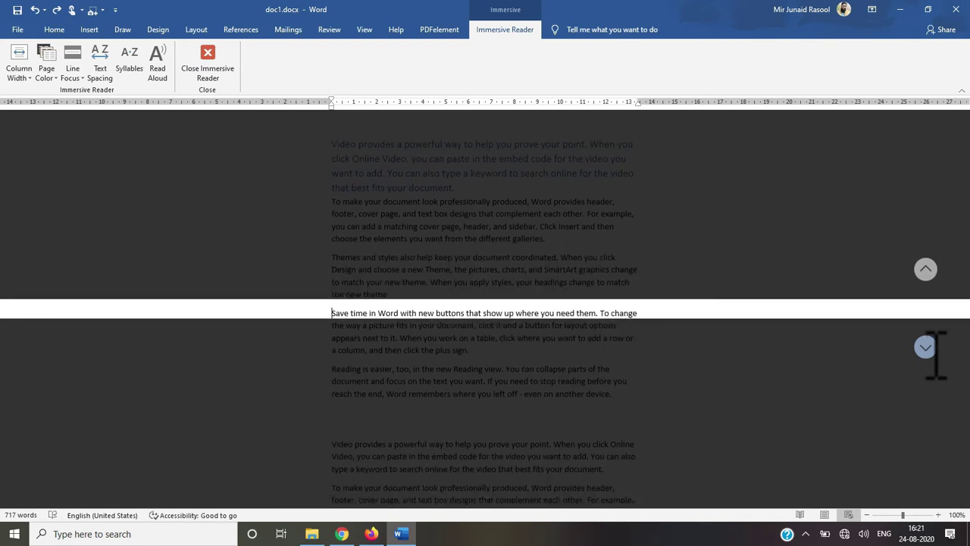
pyautogui.press('Down')
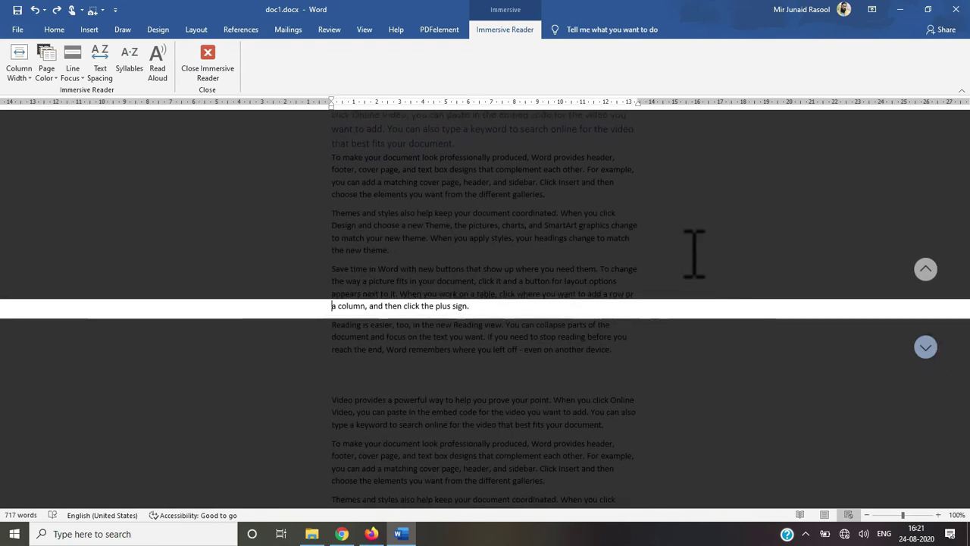
# - Switch Line Focus to Three Lines and advance the focus to the "Reading is easier" paragraph on page 2
pyautogui.click(78, 78)
pyautogui.click(95, 153)
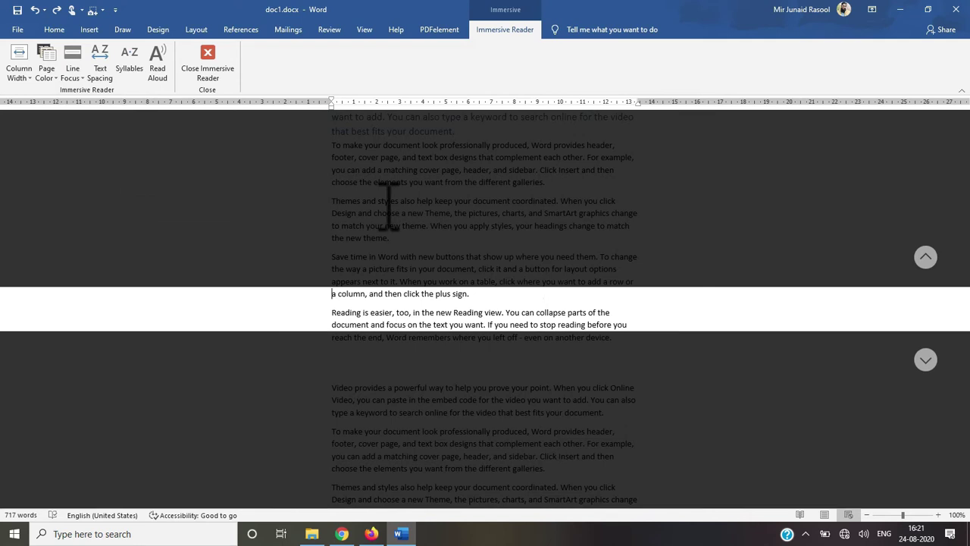
pyautogui.click(925, 360)
pyautogui.click(926, 360)
pyautogui.click(925, 359)
pyautogui.click(925, 360)
pyautogui.click(925, 360)
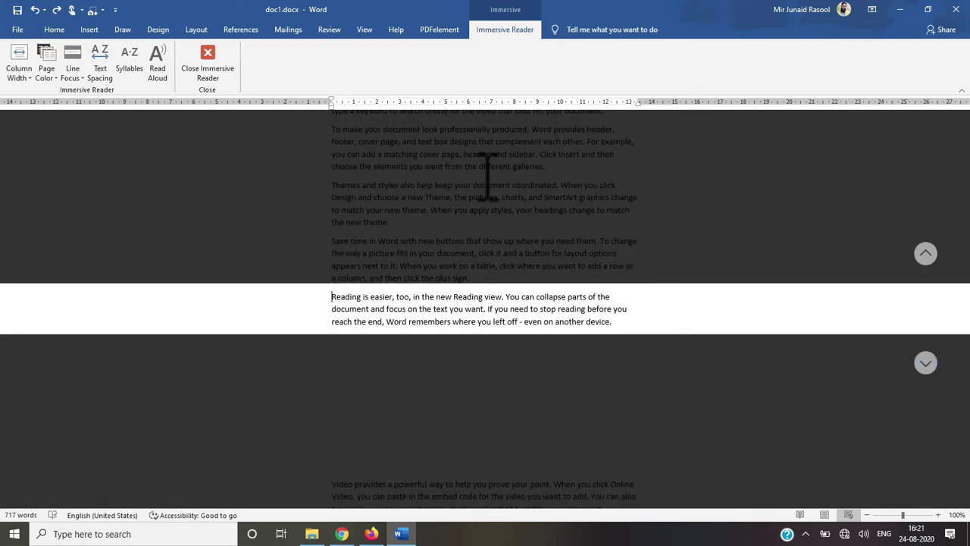
# - Switch Line Focus to Five Lines, and close Immersive Reader
pyautogui.click(72, 79)
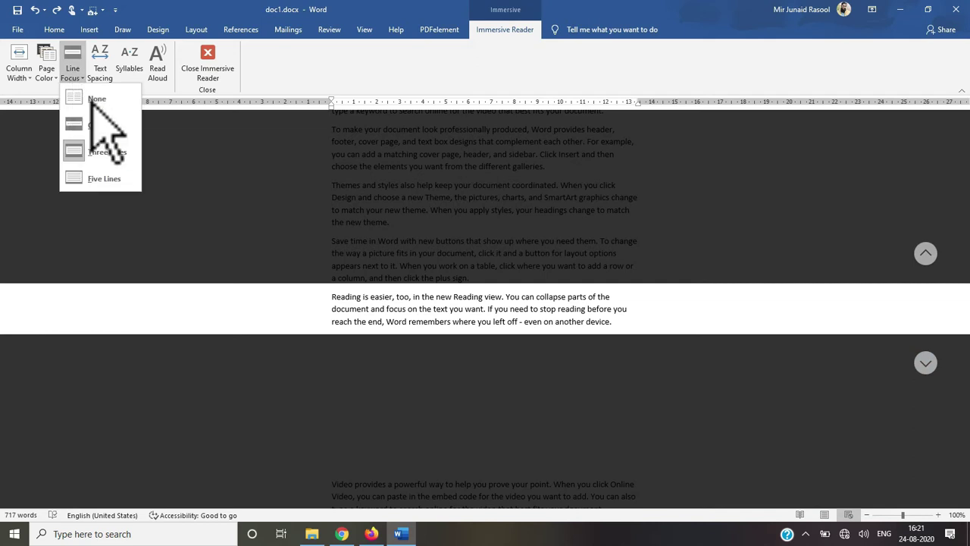
pyautogui.click(92, 182)
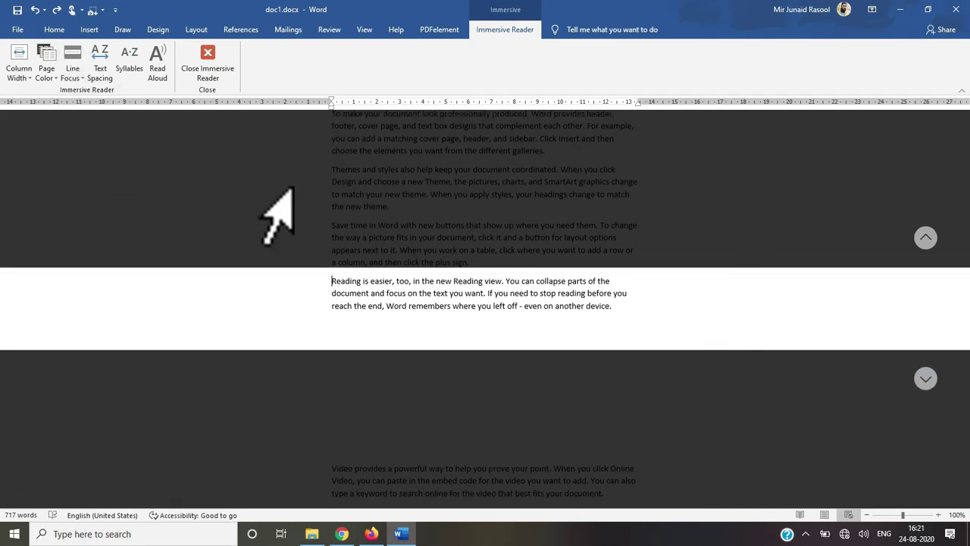
pyautogui.click(207, 55)
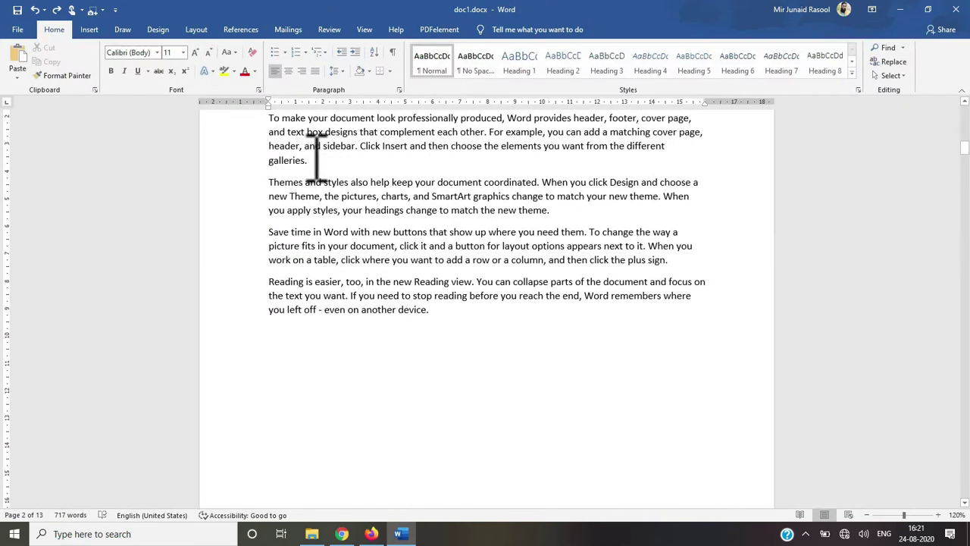
# - Set page movement to Side to Side, leaf through the pages, and place the cursor below the text on page 1
pyautogui.click(365, 29)
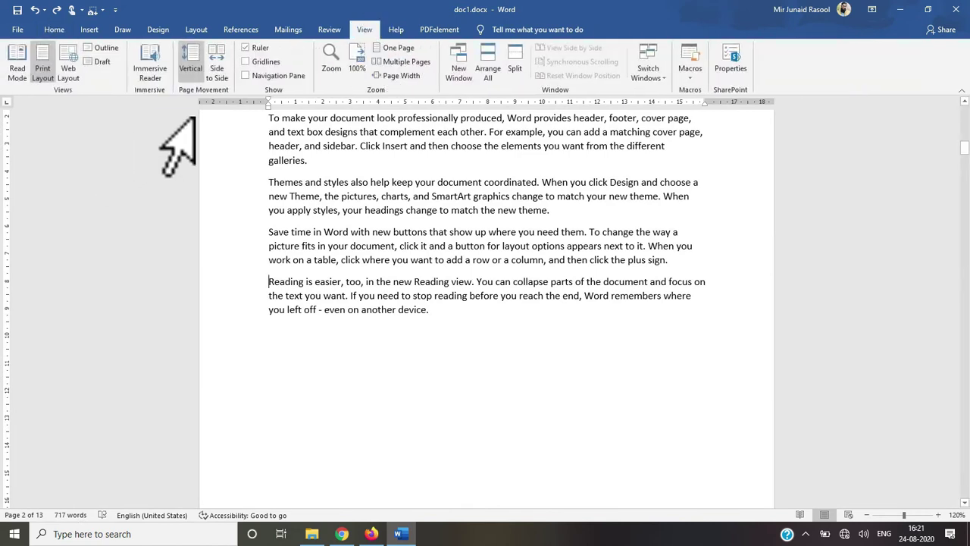
pyautogui.click(216, 79)
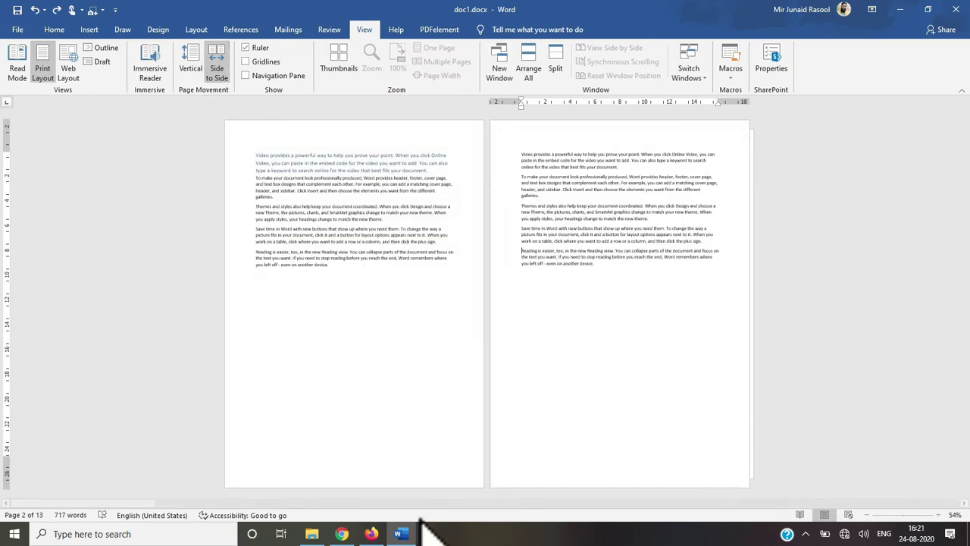
pyautogui.moveTo(134, 503); pyautogui.dragTo(276, 501)
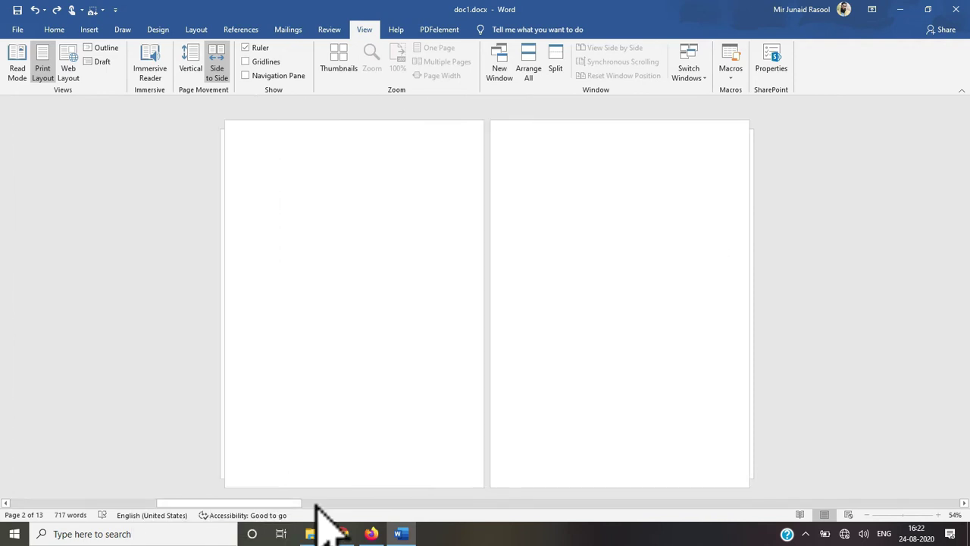
pyautogui.moveTo(284, 503); pyautogui.dragTo(434, 505)
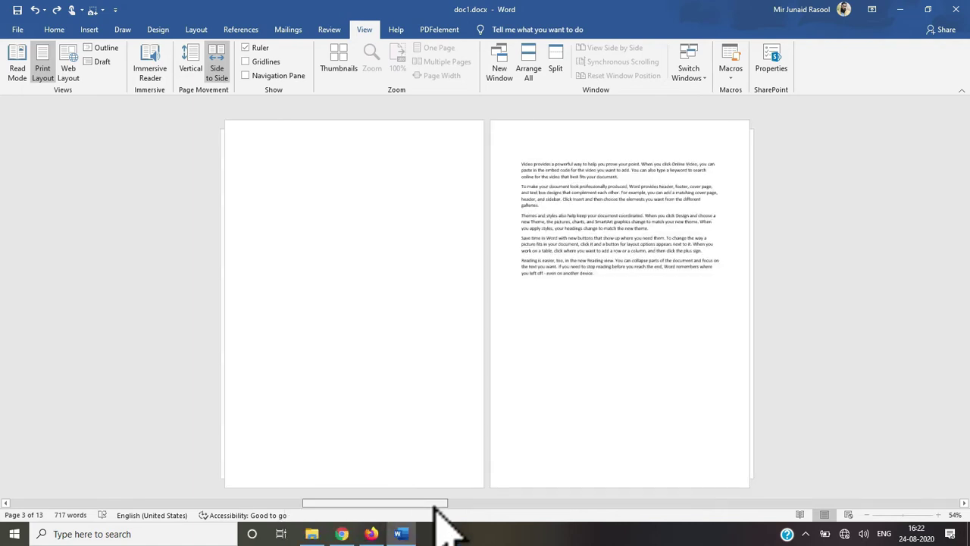
pyautogui.moveTo(354, 506); pyautogui.dragTo(39, 502)
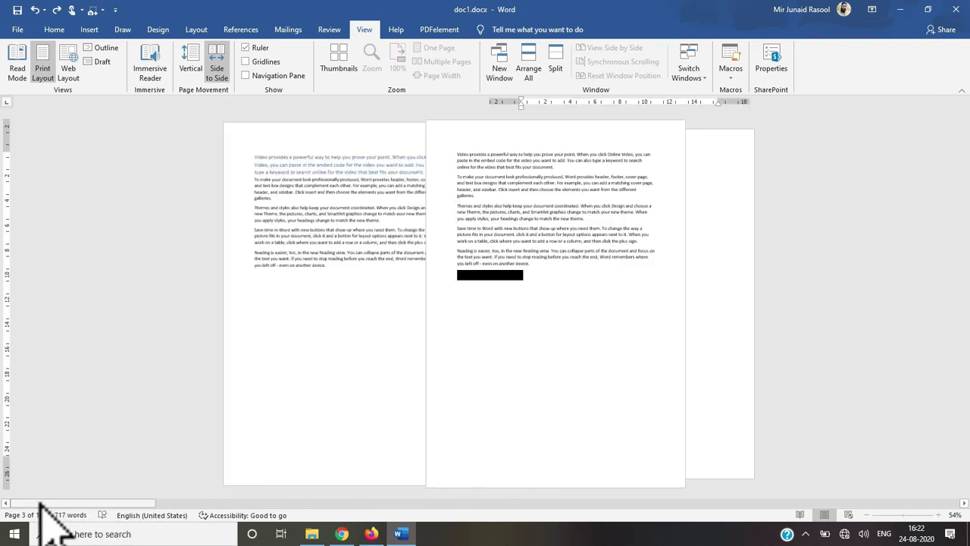
pyautogui.click(314, 275)
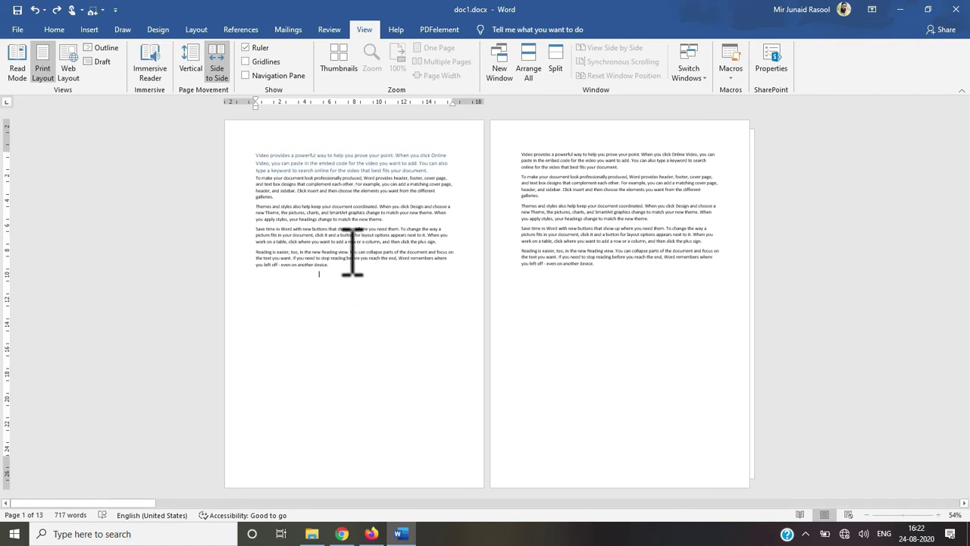
# - Display the page thumbnails, open page 7 from them, and move back to page 6
pyautogui.click(339, 65)
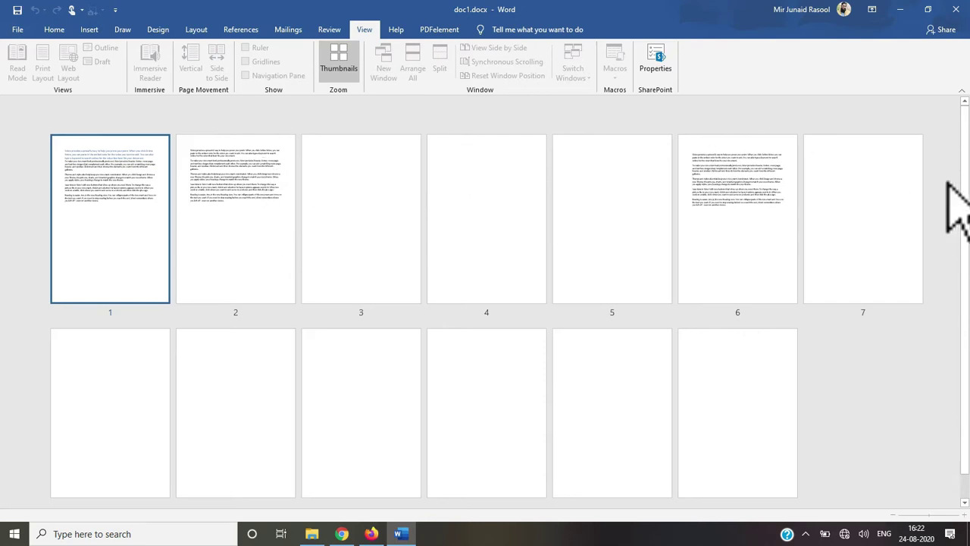
pyautogui.scroll(-1, 966, 209)
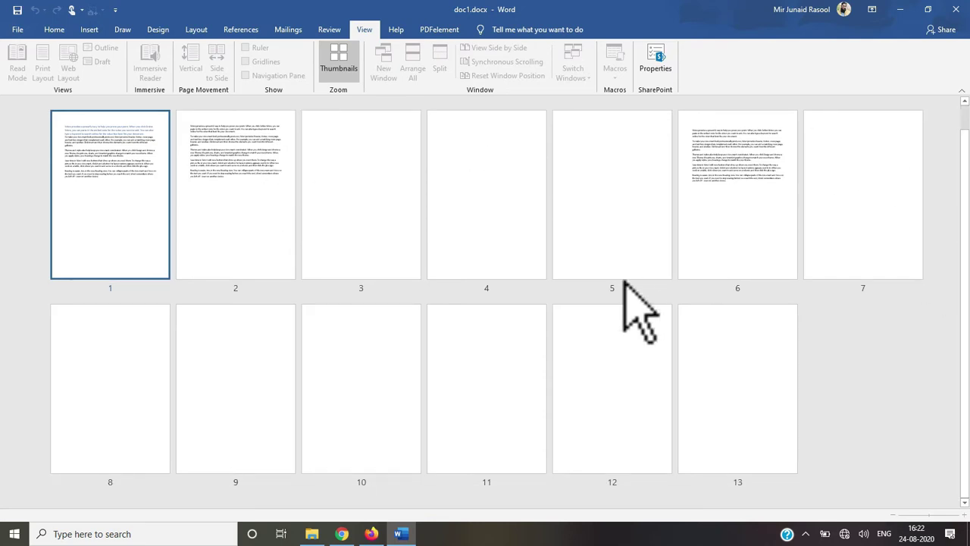
pyautogui.click(863, 242)
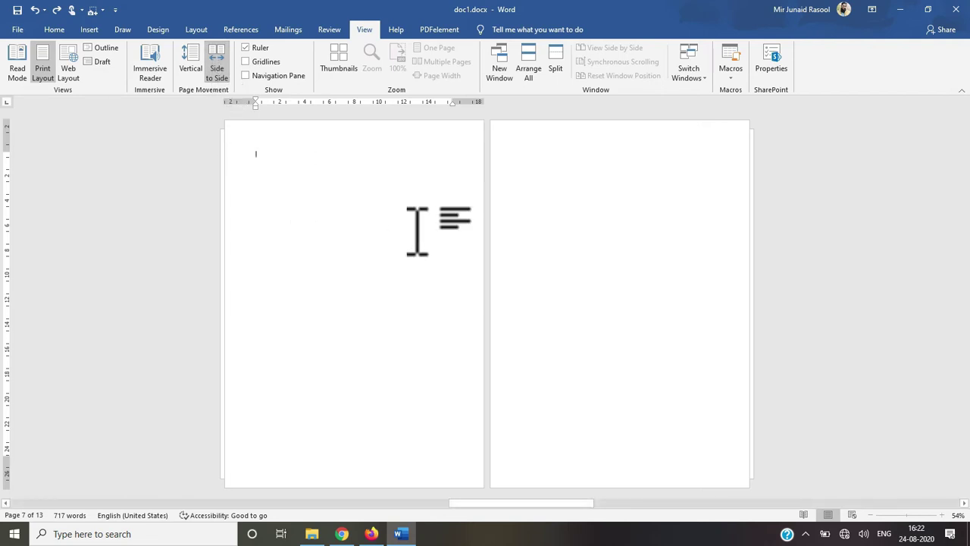
pyautogui.moveTo(491, 502); pyautogui.dragTo(417, 502)
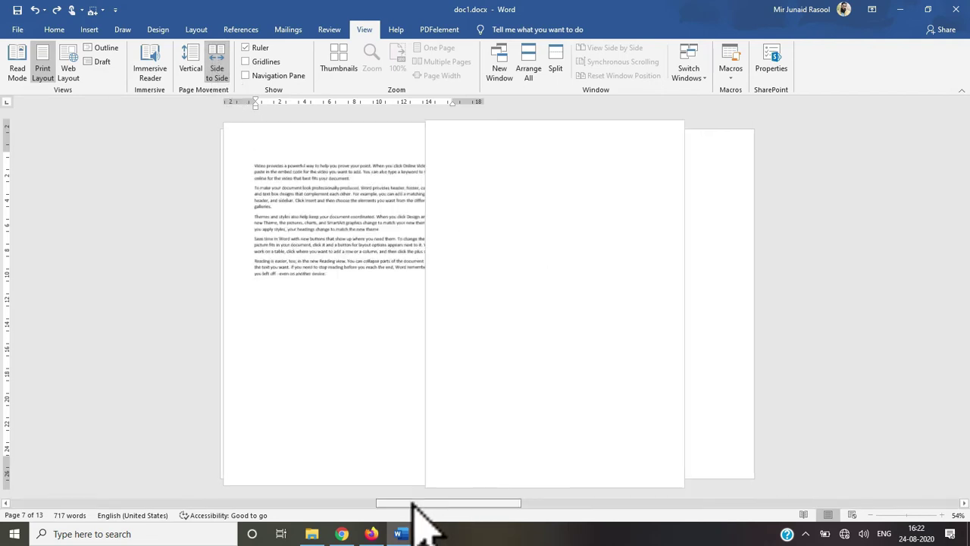
# - Check the page thumbnails again, and restore Vertical page movement with the start of the document in view
pyautogui.click(340, 64)
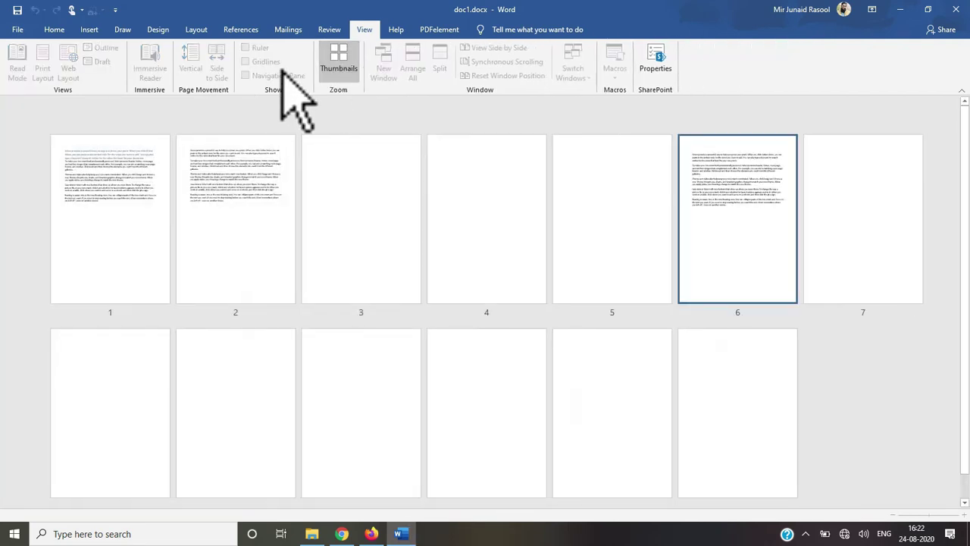
pyautogui.click(351, 72)
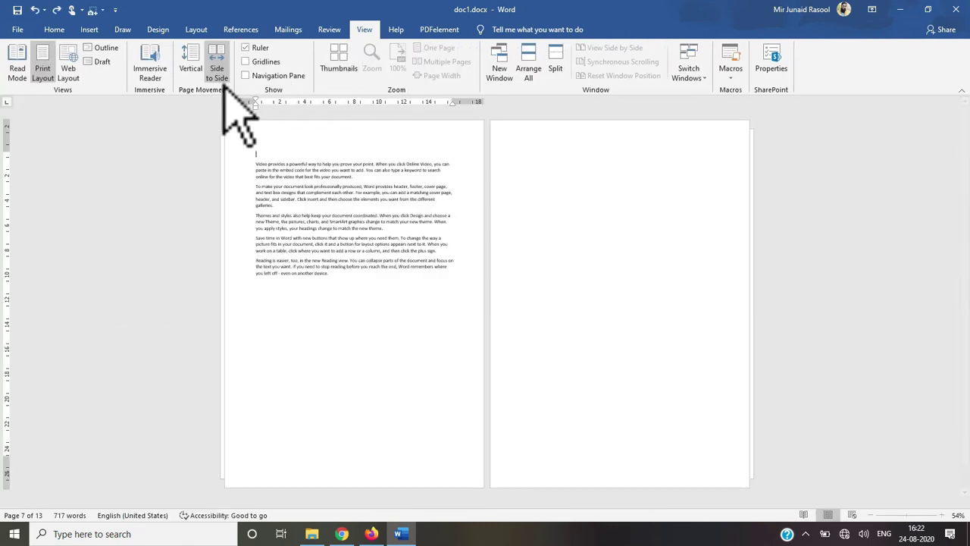
pyautogui.click(189, 65)
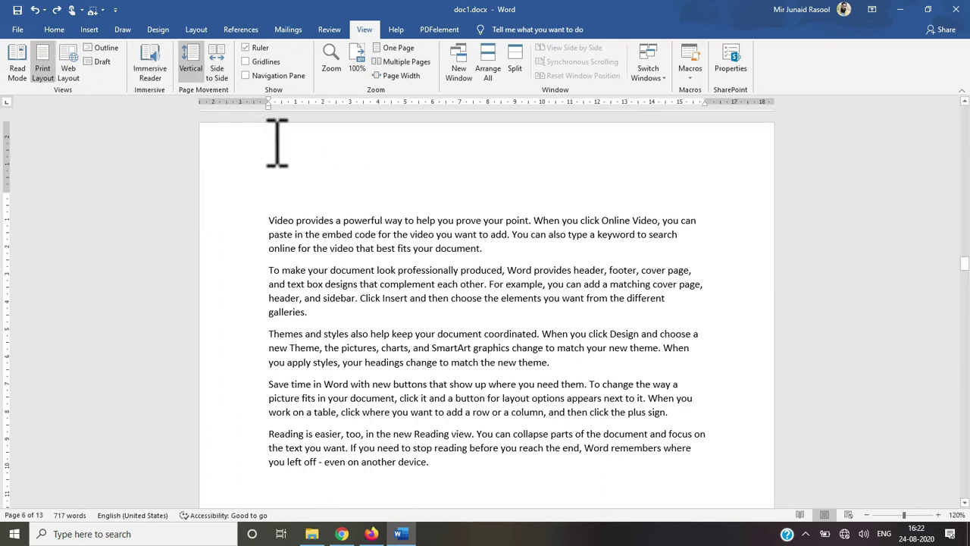
pyautogui.moveTo(965, 263)
pyautogui.mouseDown()
pyautogui.moveTo(964, 272)
pyautogui.moveTo(964, 263)
pyautogui.mouseUp()
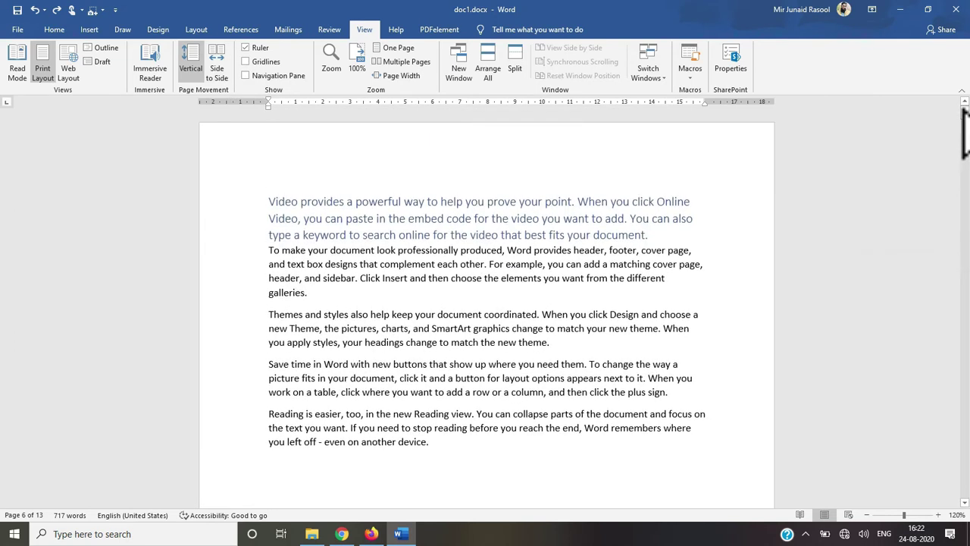
# - Hide the ruler and show it again, and reduce the document zoom to 100%
pyautogui.click(258, 48)
pyautogui.click(258, 48)
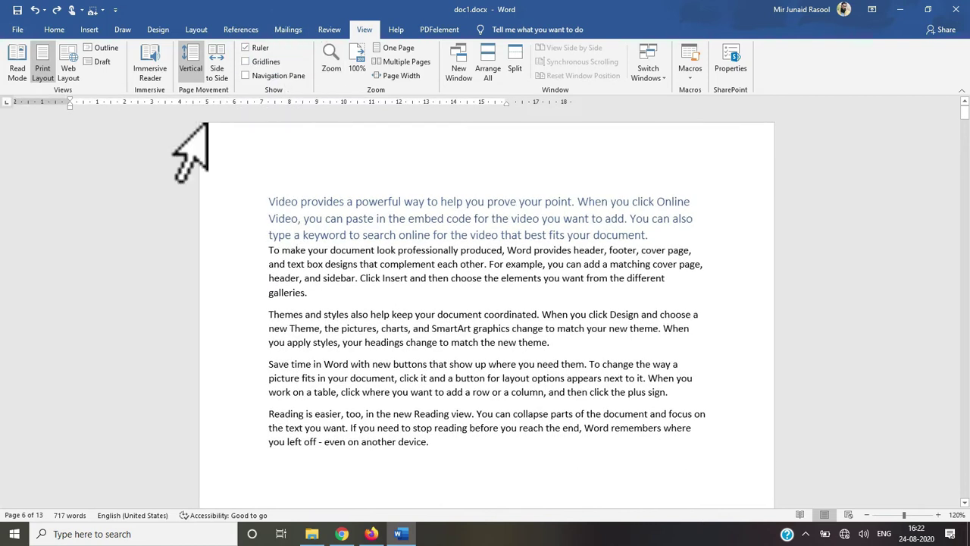
pyautogui.click(868, 515)
pyautogui.click(869, 515)
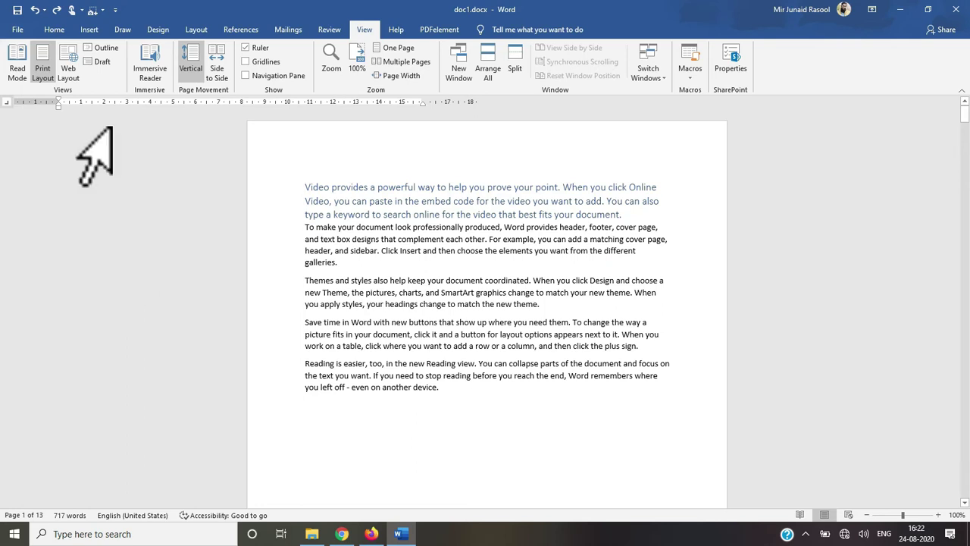
# - Show gridlines and the Navigation pane, and look through the pane's Pages, Results and Headings views
pyautogui.click(245, 62)
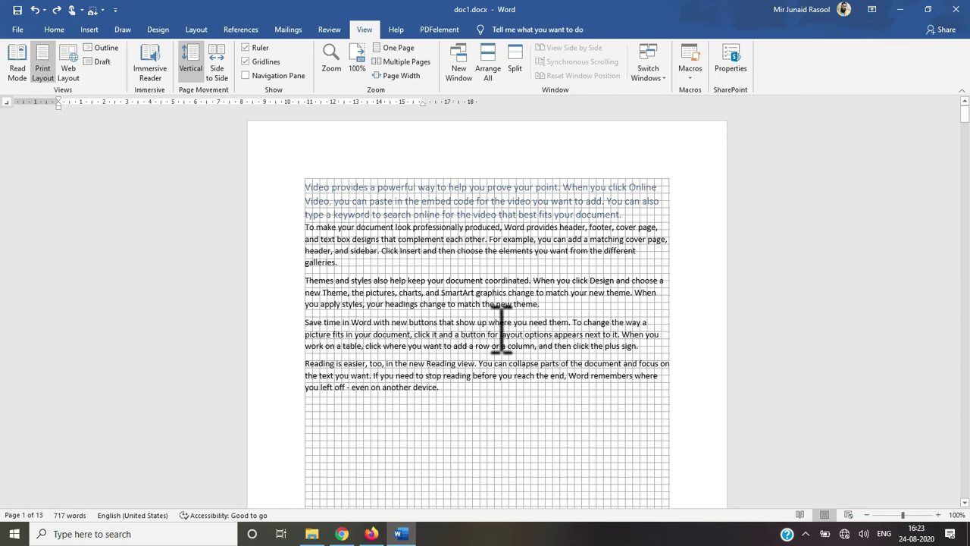
pyautogui.click(245, 81)
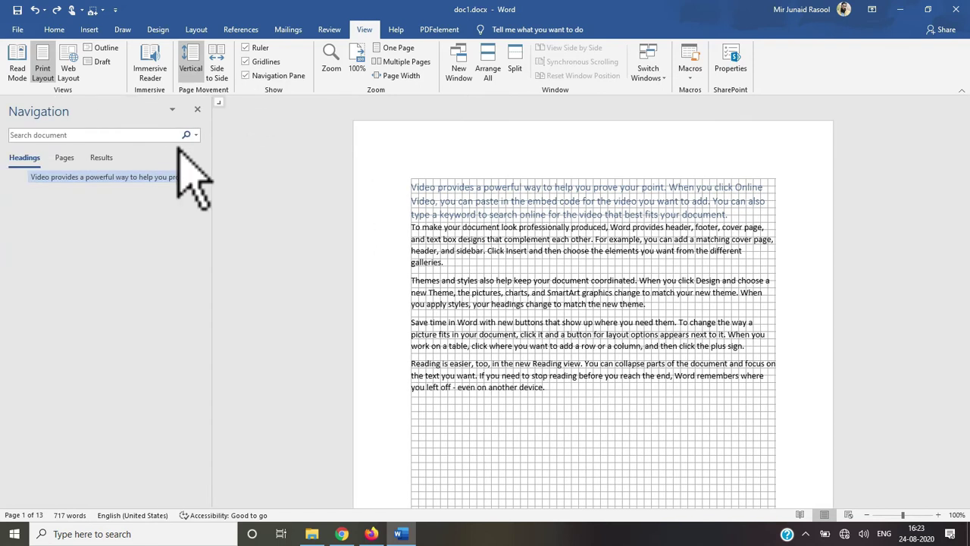
pyautogui.click(66, 159)
pyautogui.click(101, 158)
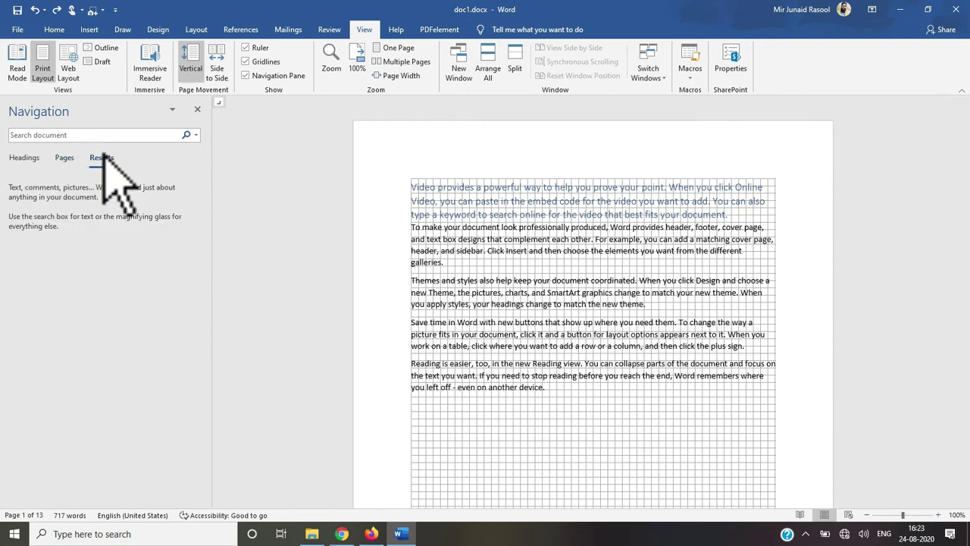
pyautogui.click(22, 158)
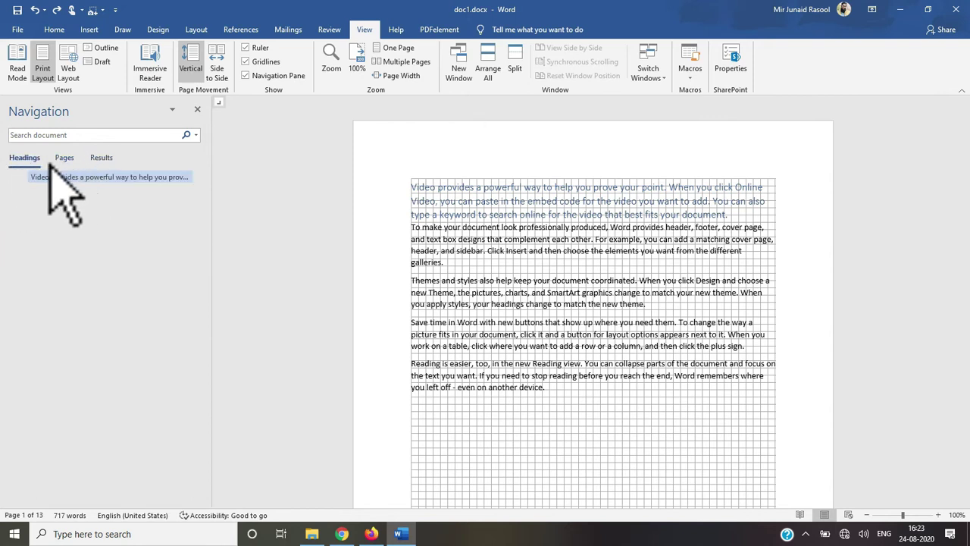
# - Jump to the document's heading from the Navigation pane, display its page thumbnails, and close the pane
pyautogui.click(426, 186)
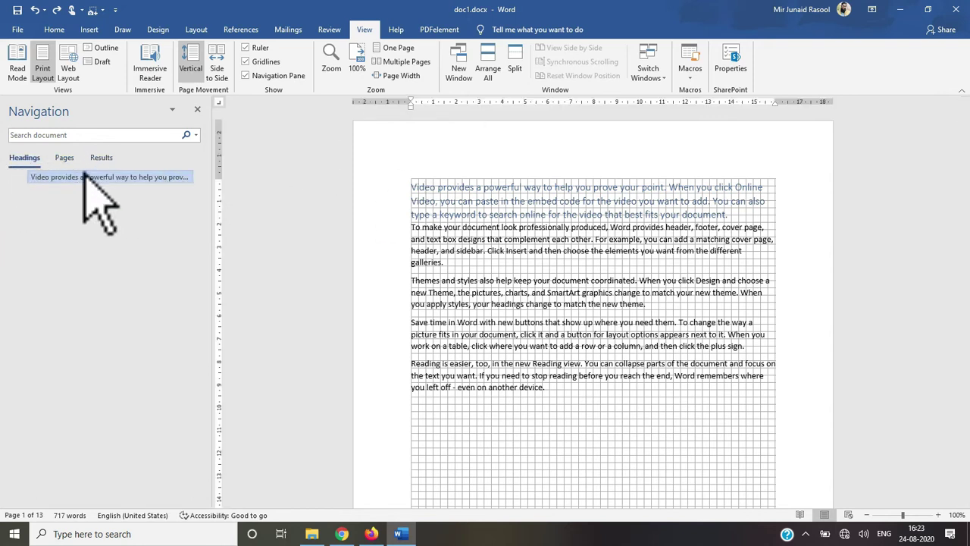
pyautogui.click(61, 177)
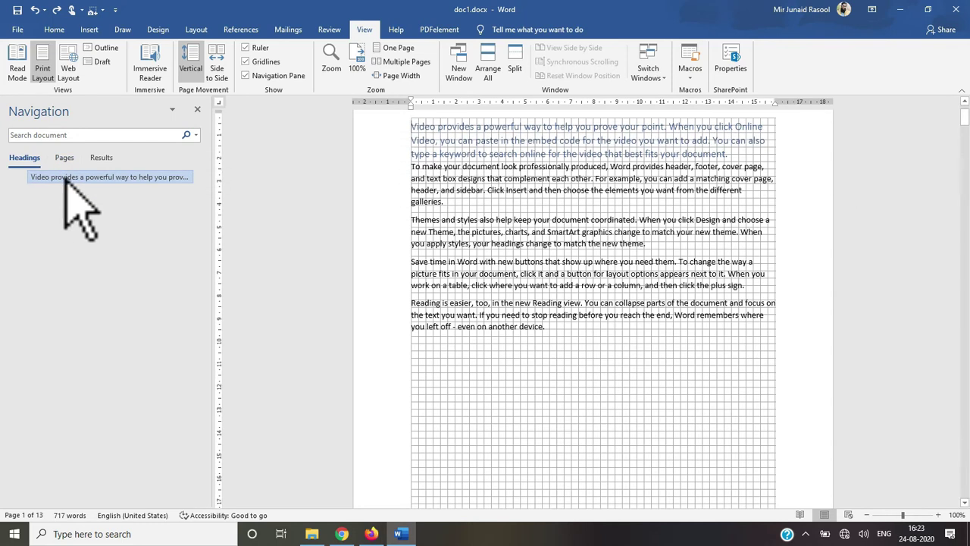
pyautogui.click(65, 157)
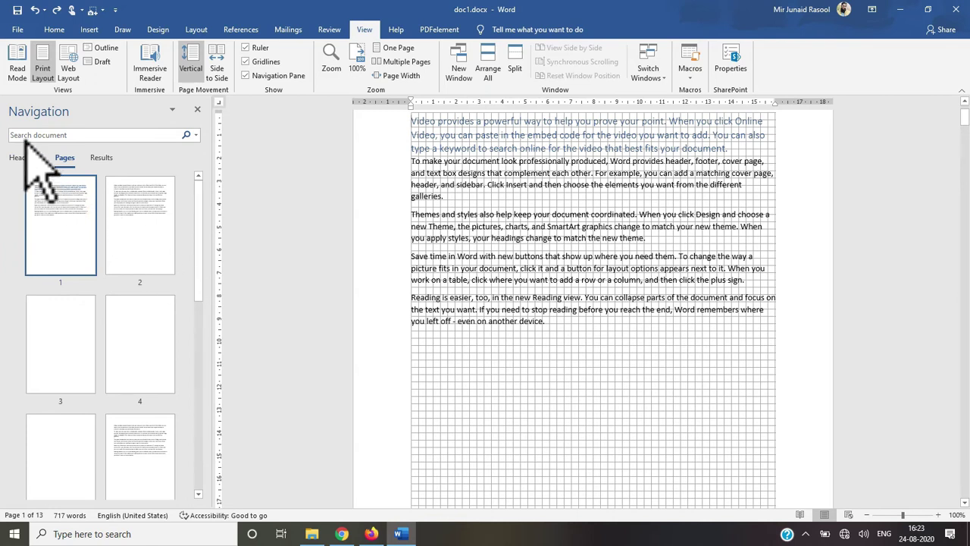
pyautogui.click(198, 109)
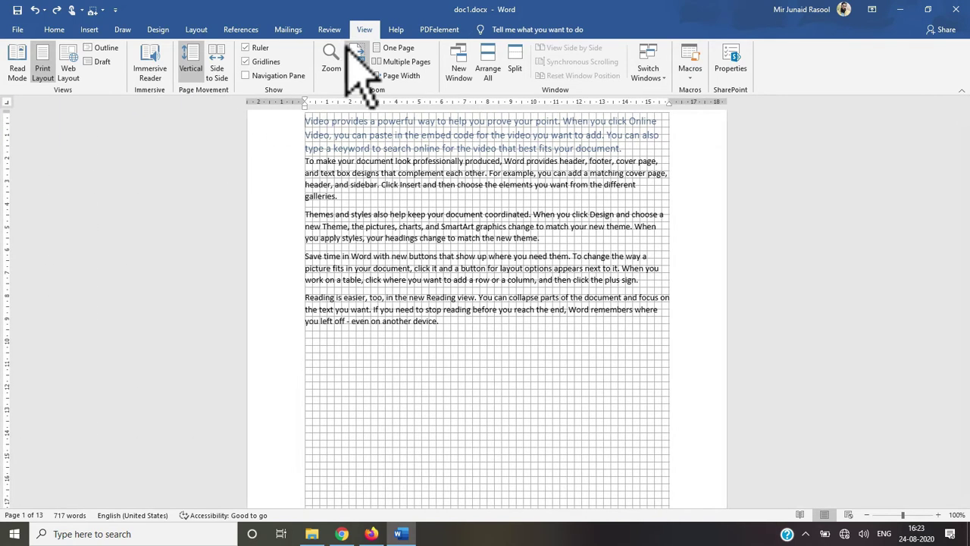
# - Hide the gridlines, and switch the ruler off and back on
pyautogui.click(245, 62)
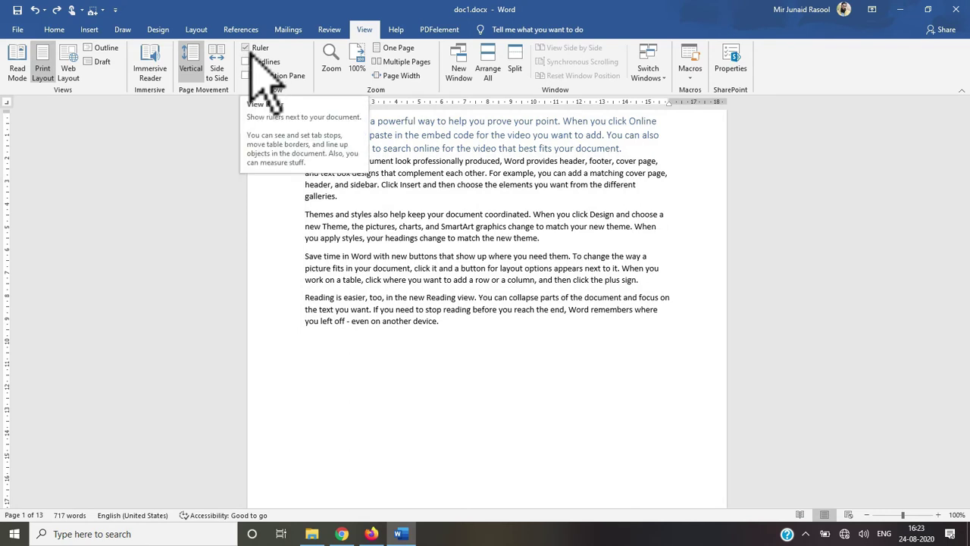
pyautogui.click(245, 48)
pyautogui.click(246, 48)
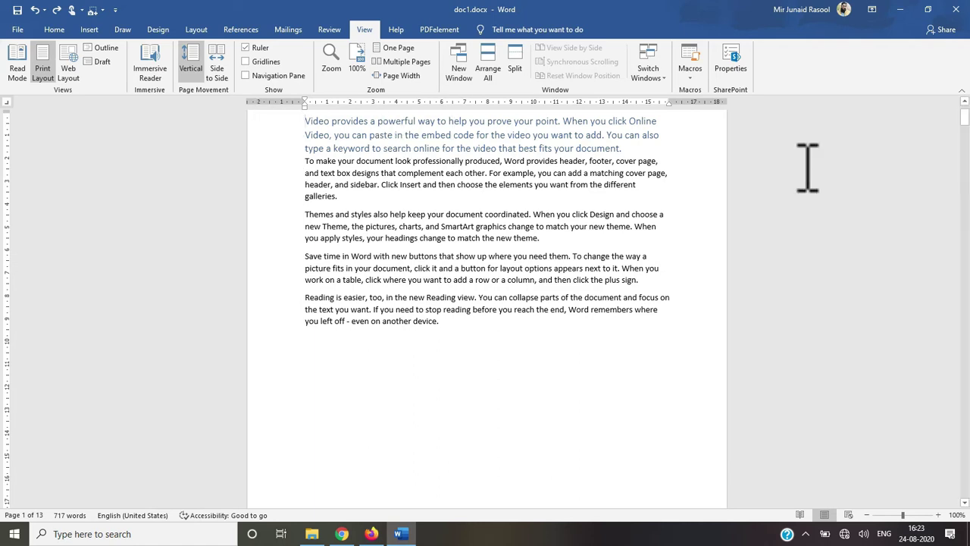
# - Try adjusting the indent marker of the opening heading on the horizontal ruler
pyautogui.moveTo(965, 144); pyautogui.dragTo(966, 112)
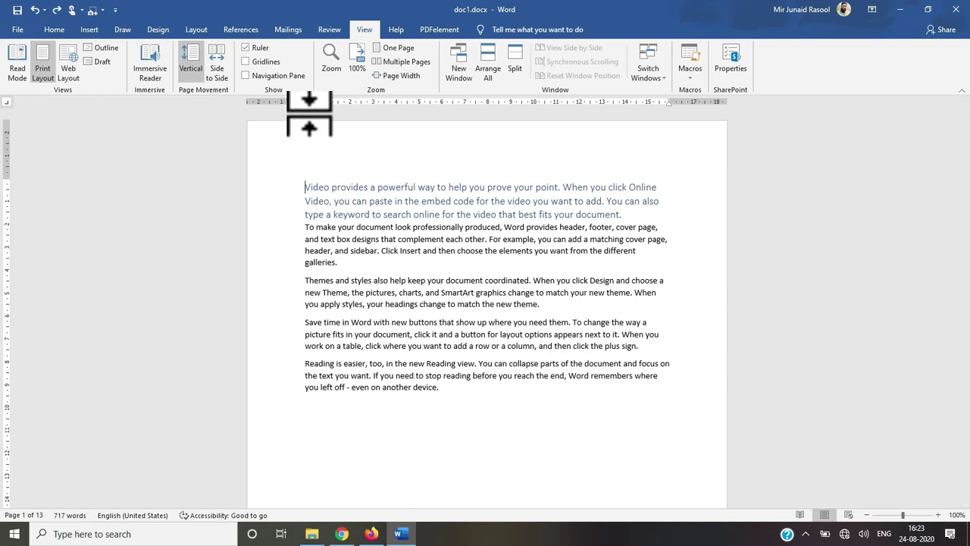
pyautogui.moveTo(304, 103)
pyautogui.mouseDown()
pyautogui.moveTo(264, 105)
pyautogui.moveTo(387, 103)
pyautogui.moveTo(266, 115)
pyautogui.moveTo(302, 116)
pyautogui.mouseUp()
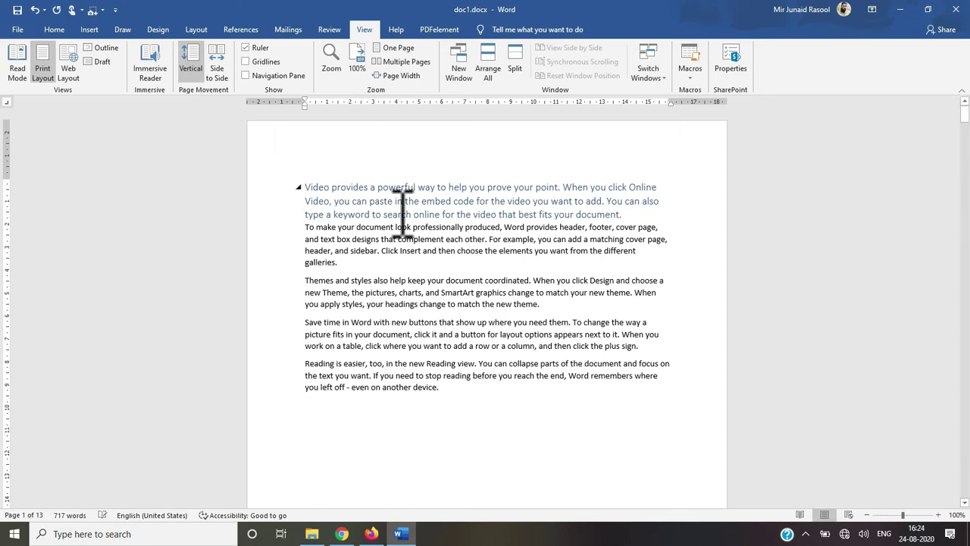
# - Accept 100% in the Zoom dialog, try magnifying and reducing the document in 10% steps, and restore 100%
pyautogui.click(330, 74)
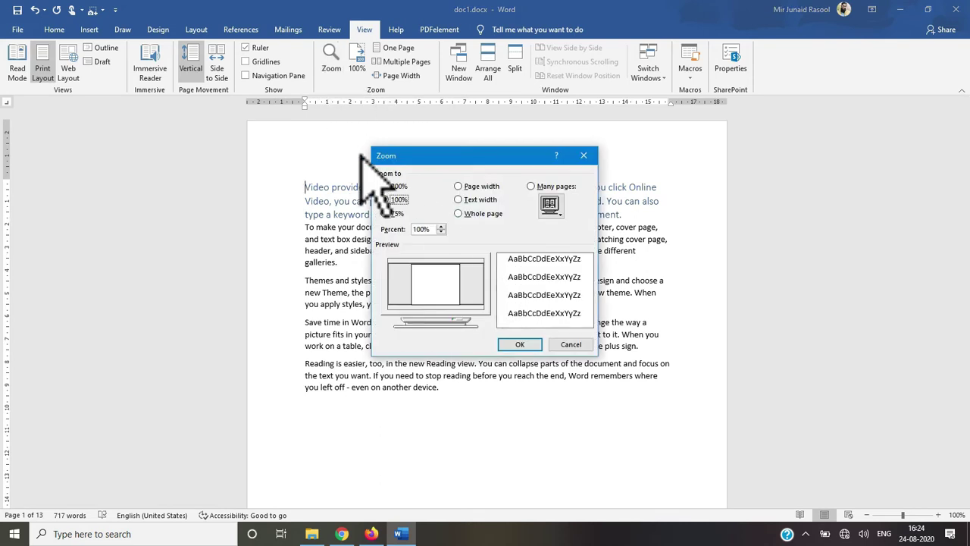
pyautogui.click(518, 344)
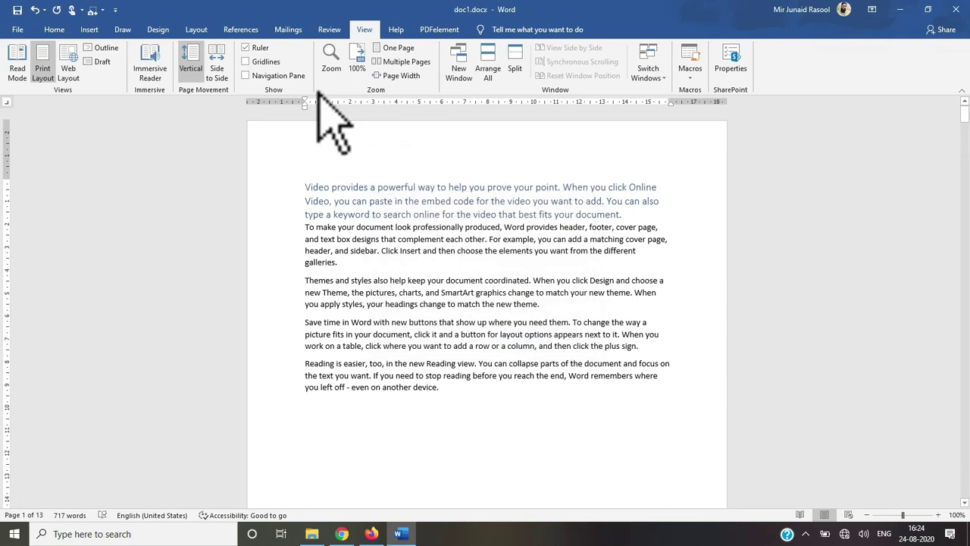
pyautogui.click(939, 516)
pyautogui.click(939, 516)
pyautogui.click(938, 516)
pyautogui.click(939, 516)
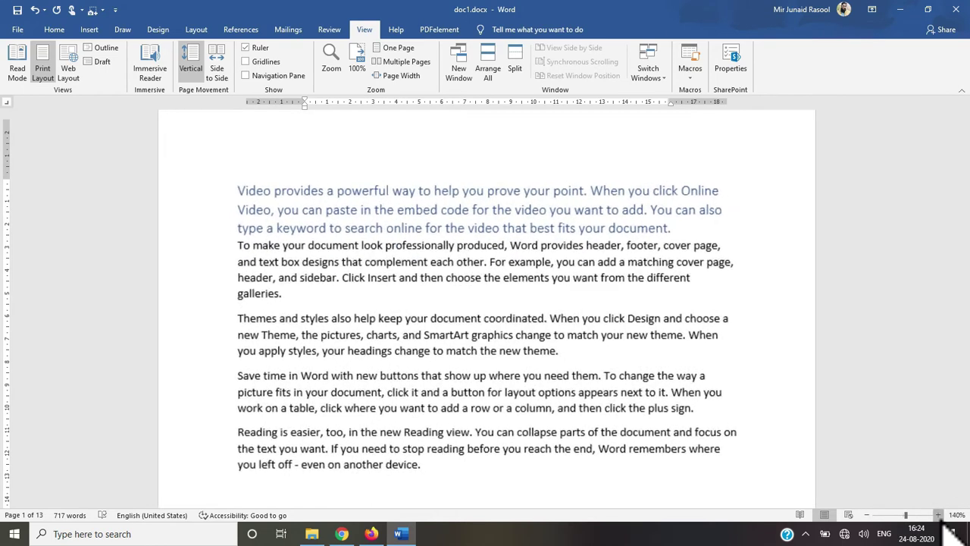
pyautogui.click(939, 516)
pyautogui.click(866, 515)
pyautogui.click(866, 515)
pyautogui.click(866, 514)
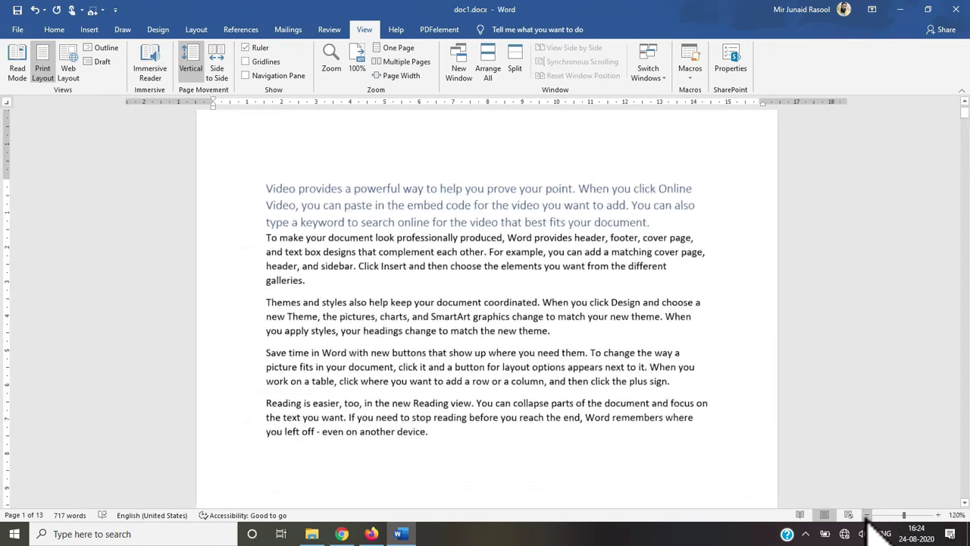
pyautogui.click(866, 514)
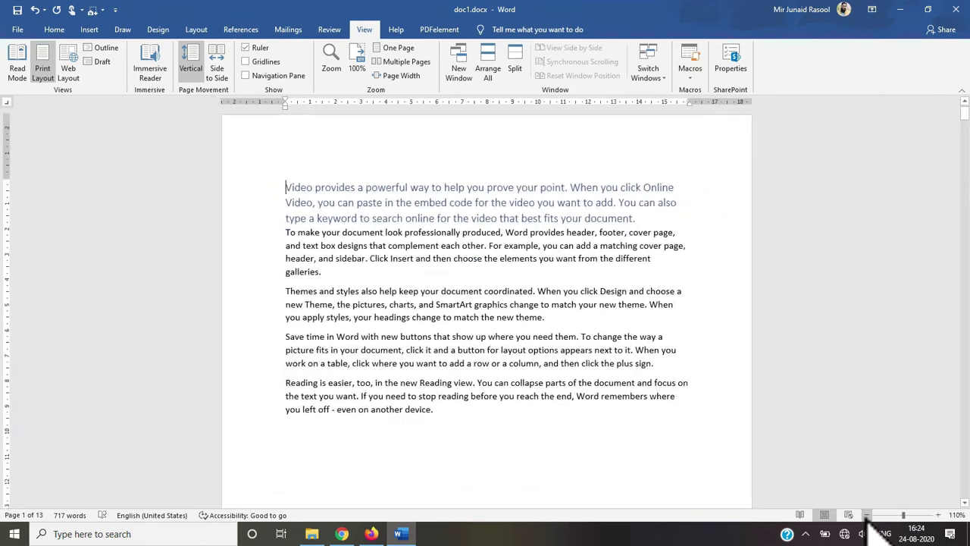
pyautogui.click(363, 66)
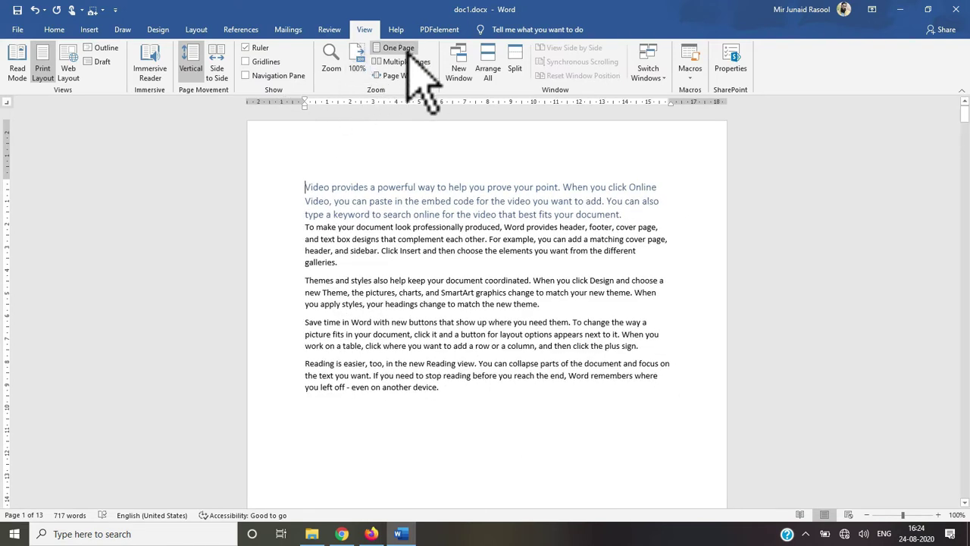
# - Display the document in turn with the One Page, Multiple Pages and Page Width zoom options
pyautogui.click(407, 51)
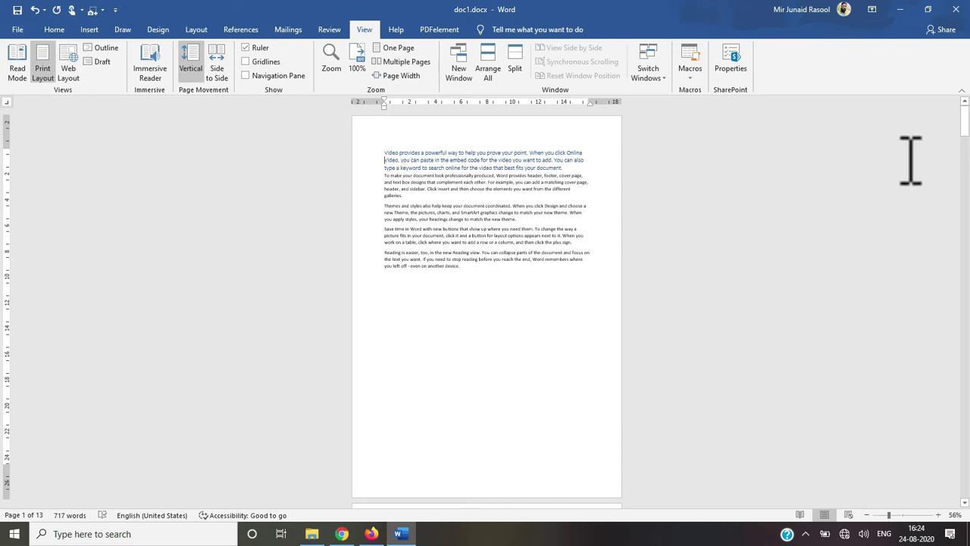
pyautogui.moveTo(968, 119)
pyautogui.mouseDown()
pyautogui.moveTo(967, 145)
pyautogui.moveTo(967, 108)
pyautogui.mouseUp()
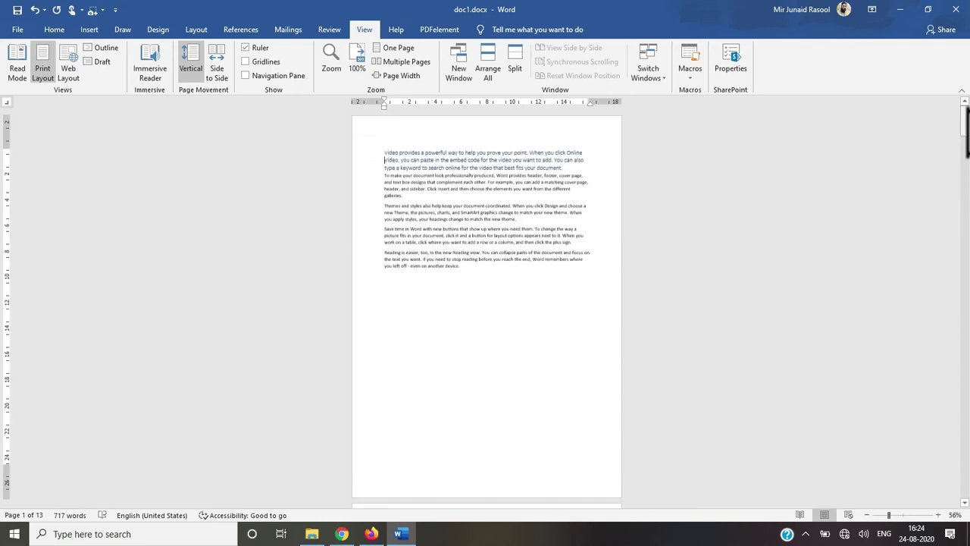
pyautogui.click(401, 62)
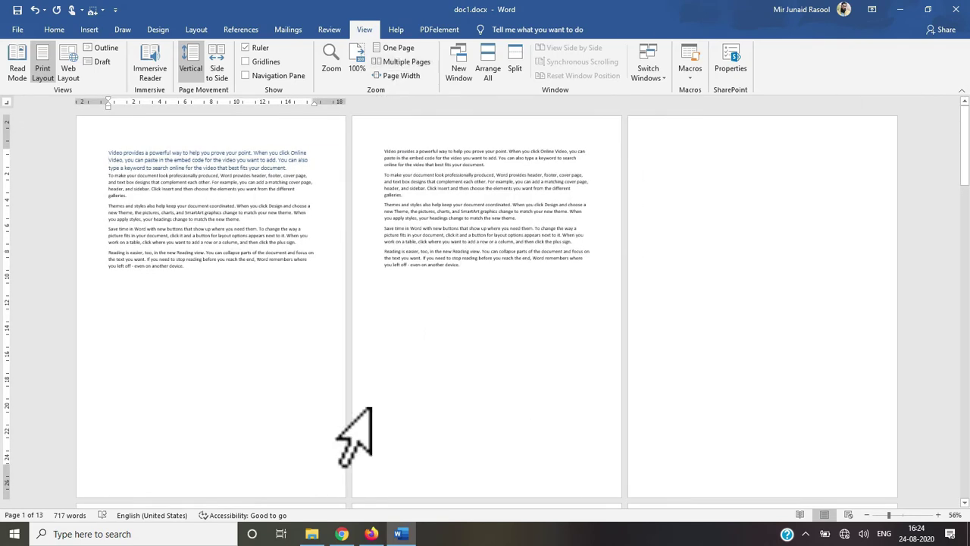
pyautogui.click(395, 75)
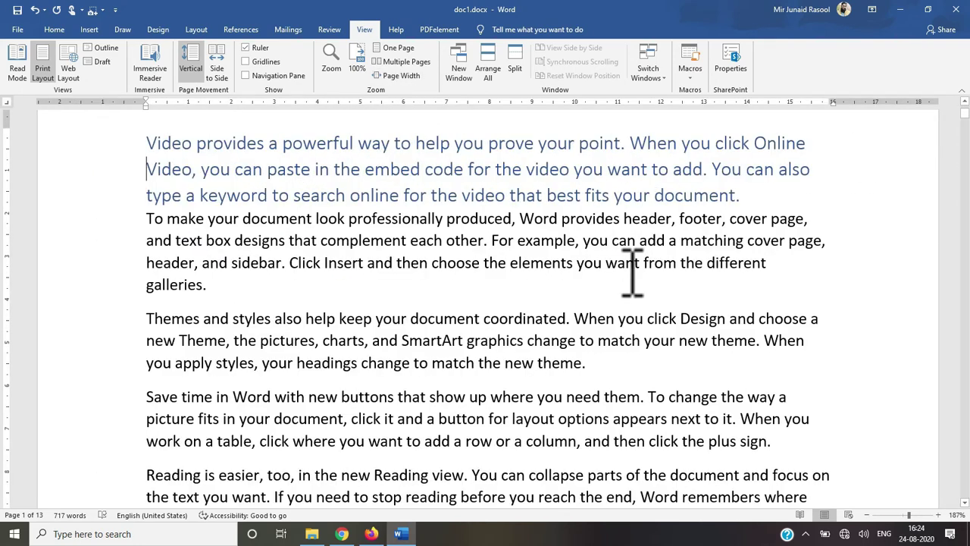
pyautogui.moveTo(966, 113)
pyautogui.mouseDown()
pyautogui.moveTo(966, 134)
pyautogui.moveTo(966, 109)
pyautogui.mouseUp()
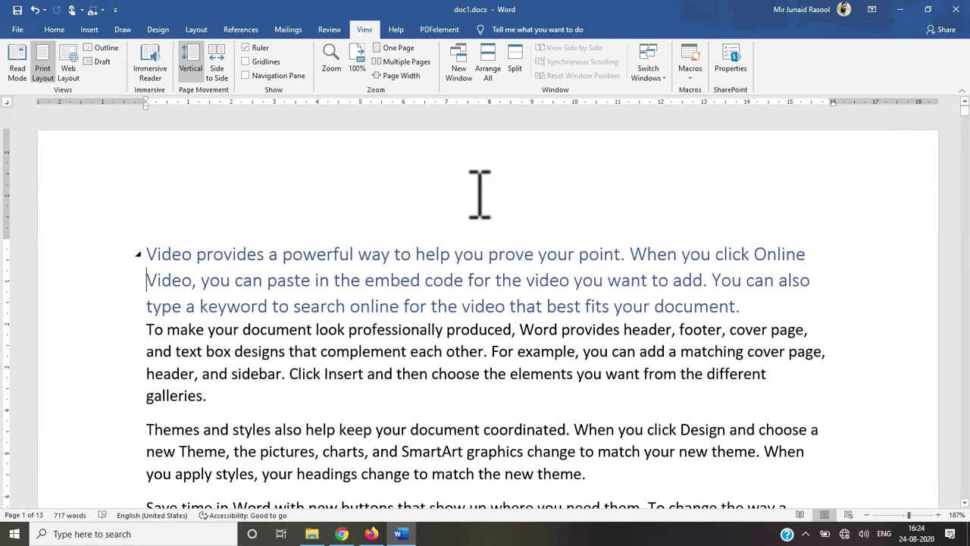
# - Switch through Multiple Pages back to the One Page zoom, and open and cancel the Zoom dialog
pyautogui.click(401, 61)
pyautogui.click(394, 47)
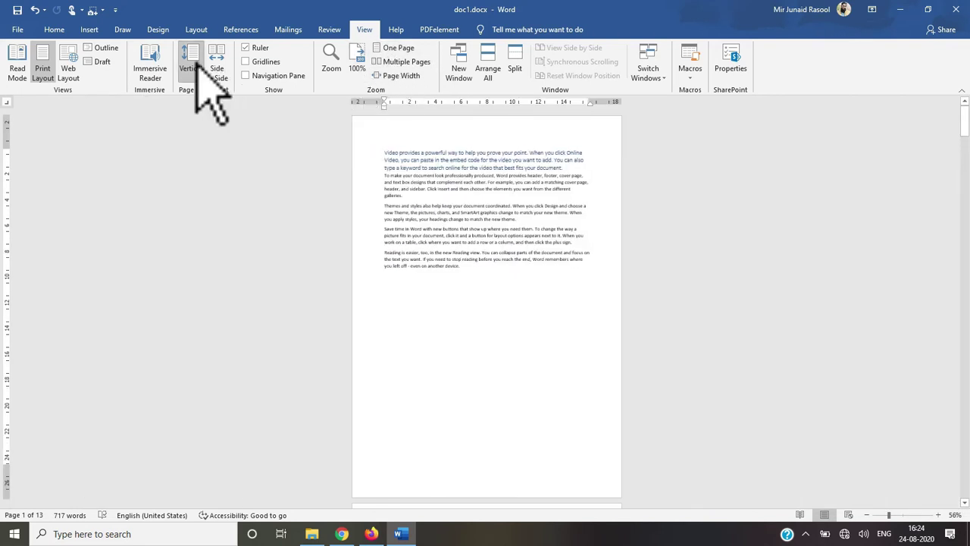
pyautogui.click(331, 67)
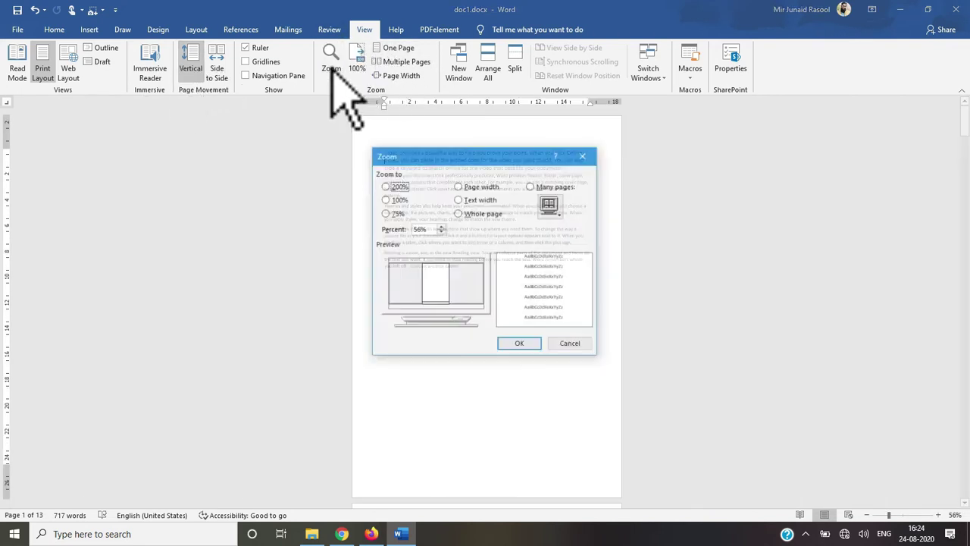
pyautogui.click(571, 343)
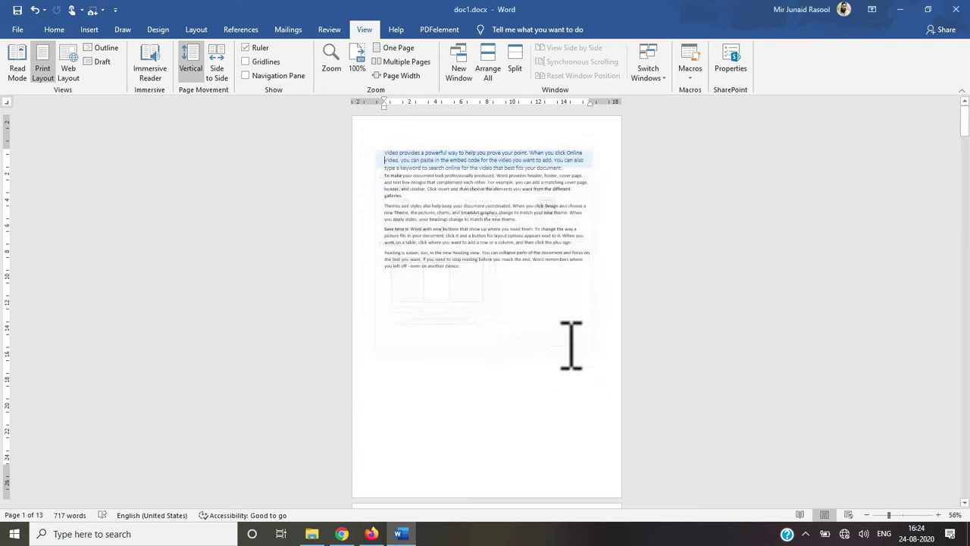
# - Increase the zoom to 60%, and restore it to 100% with the start of the document in view
pyautogui.click(938, 515)
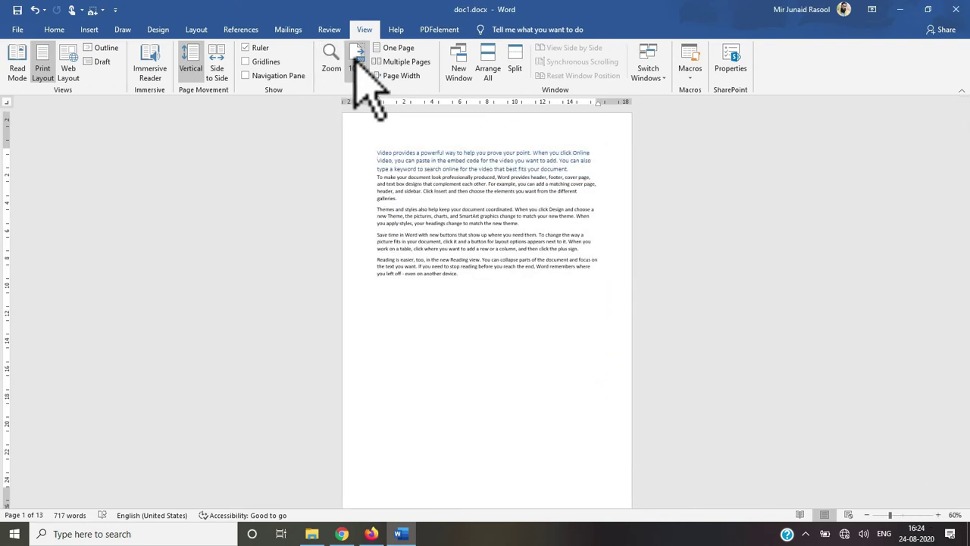
pyautogui.click(356, 61)
pyautogui.moveTo(967, 113); pyautogui.dragTo(962, 91)
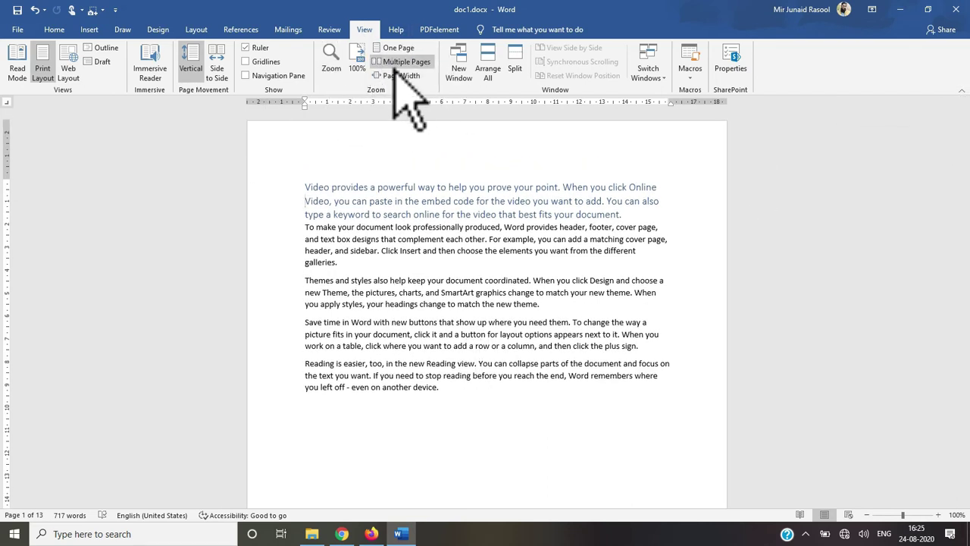
# - Open two additional windows of doc1.docx, and display the View commands in the newest one
pyautogui.click(462, 72)
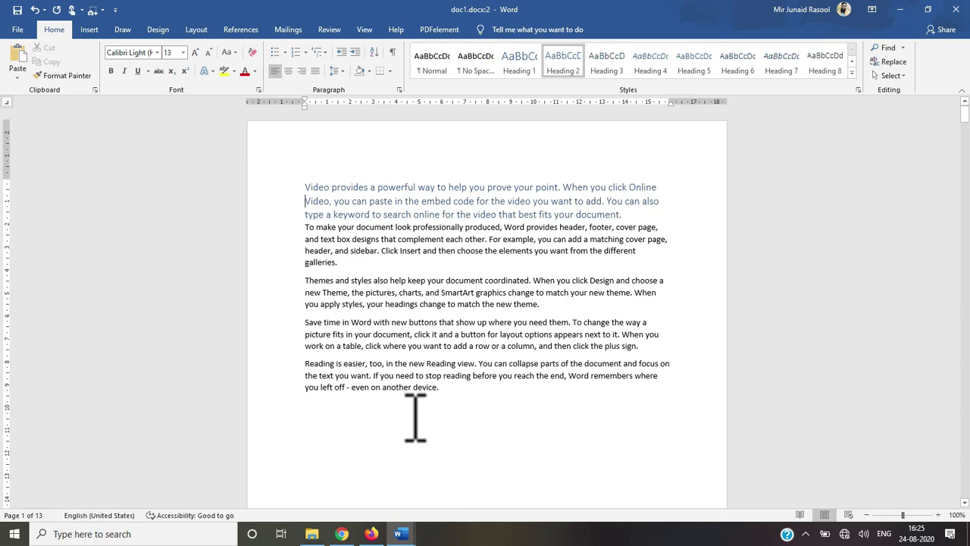
pyautogui.moveTo(402, 534)
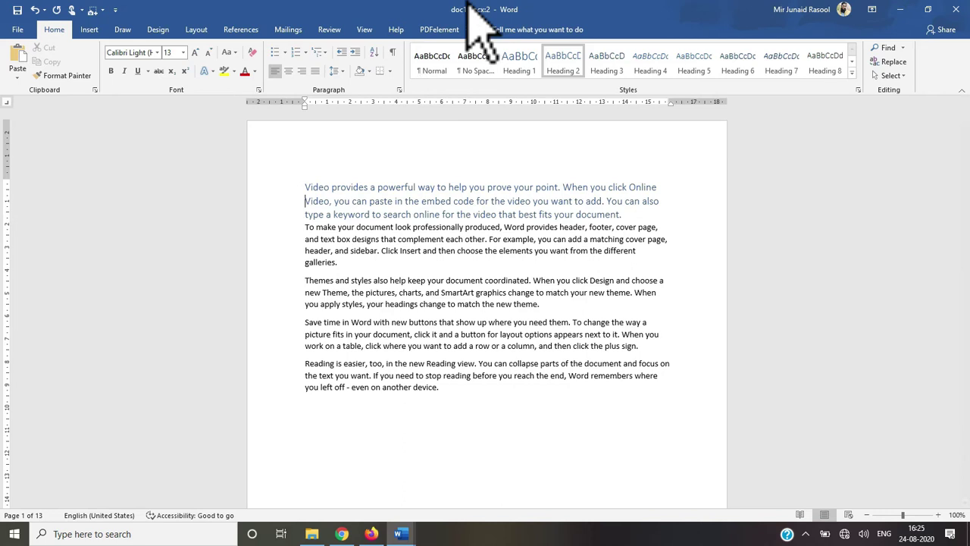
pyautogui.click(366, 29)
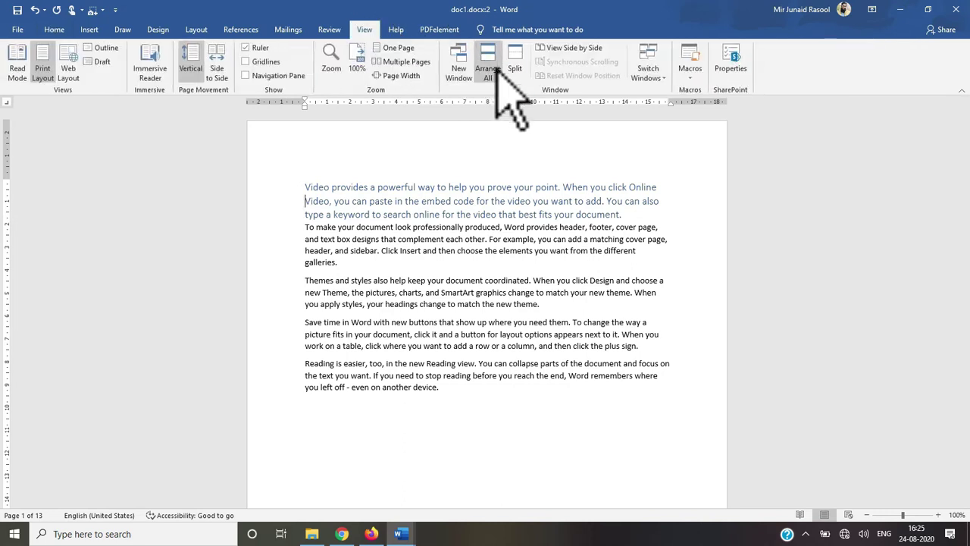
pyautogui.click(460, 72)
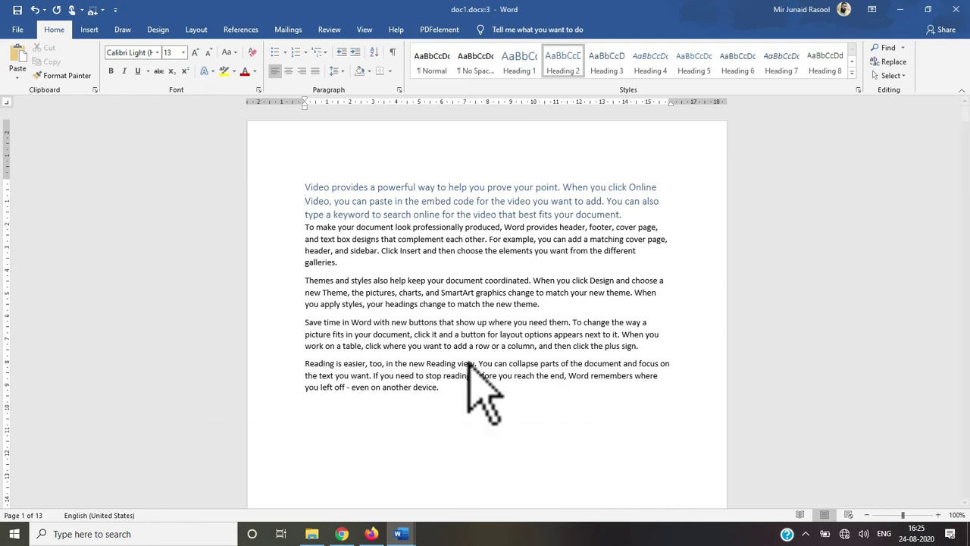
pyautogui.click(363, 29)
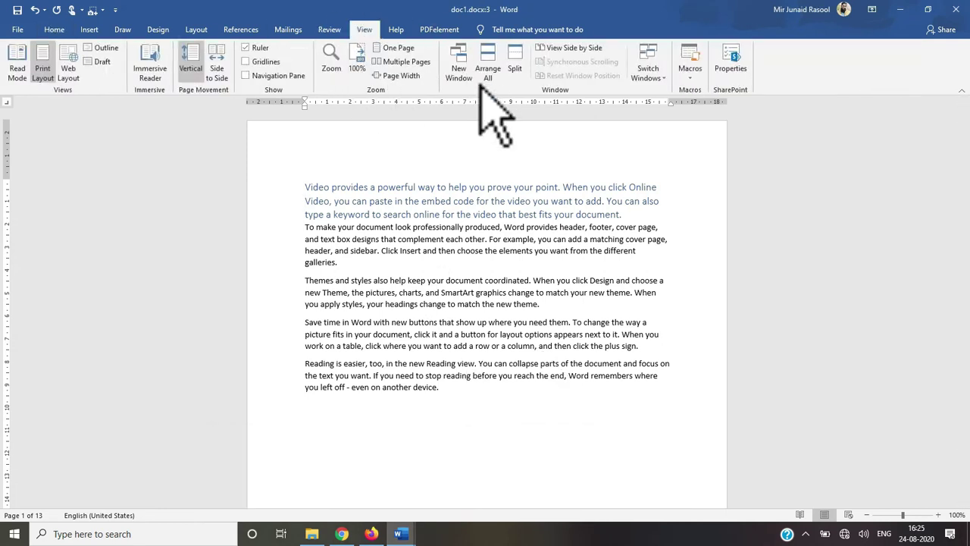
# - Arrange all three doc1.docx windows together on the screen and activate them in turn
pyautogui.click(493, 74)
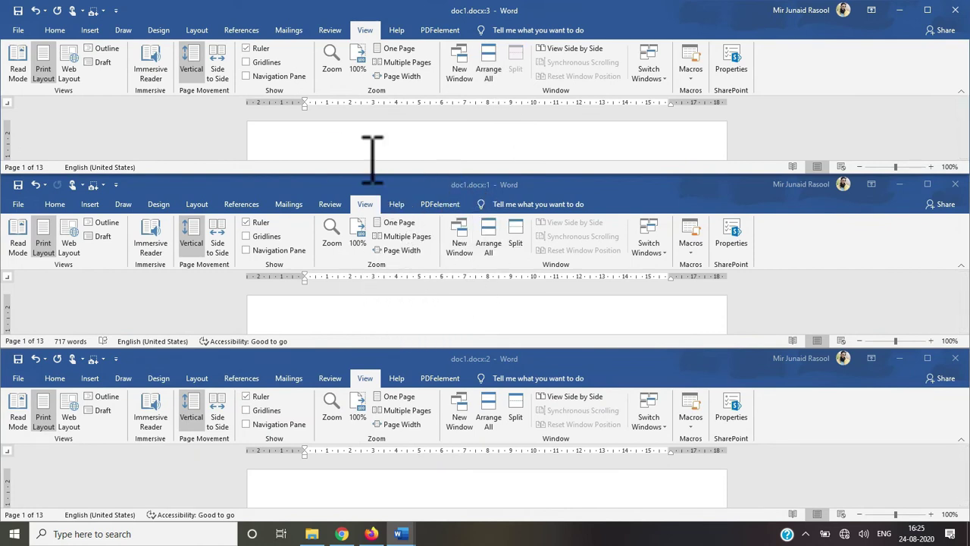
pyautogui.click(665, 356)
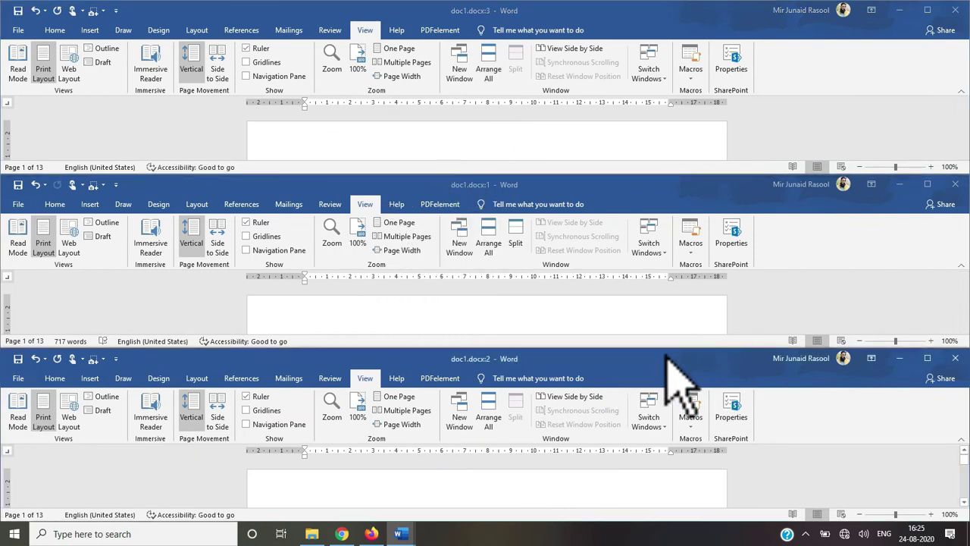
pyautogui.click(549, 190)
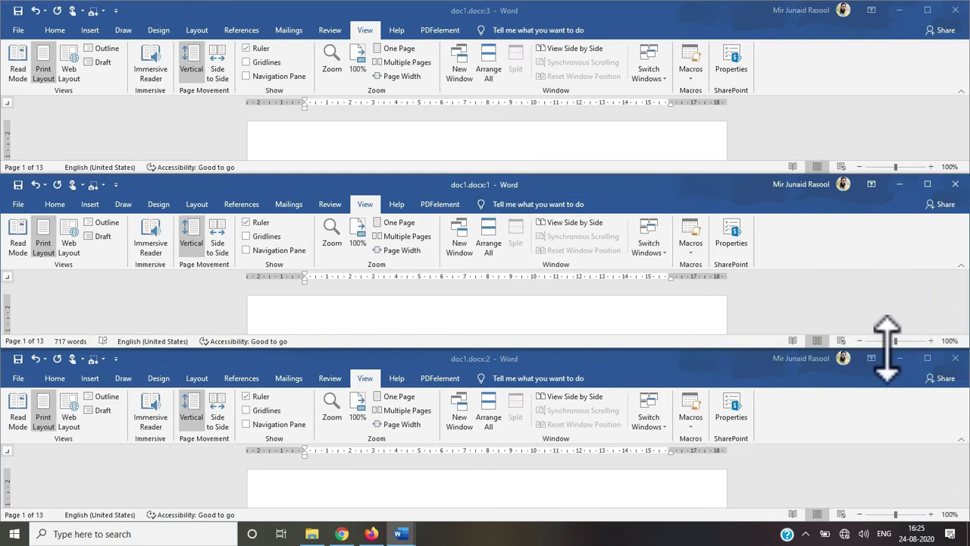
pyautogui.click(489, 69)
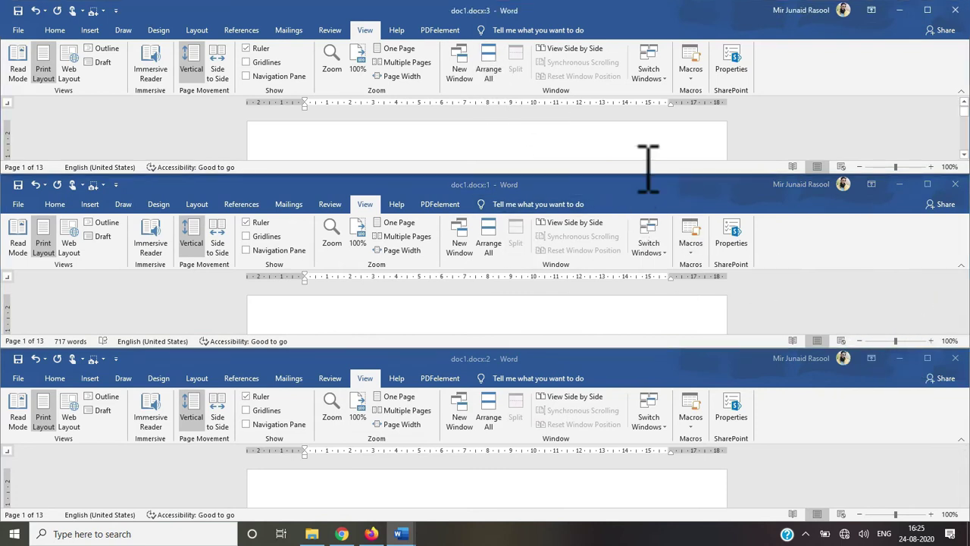
# - Minimize the doc1.docx:1 and doc1.docx:2 windows and maximize the doc1.docx:3 window
pyautogui.click(900, 185)
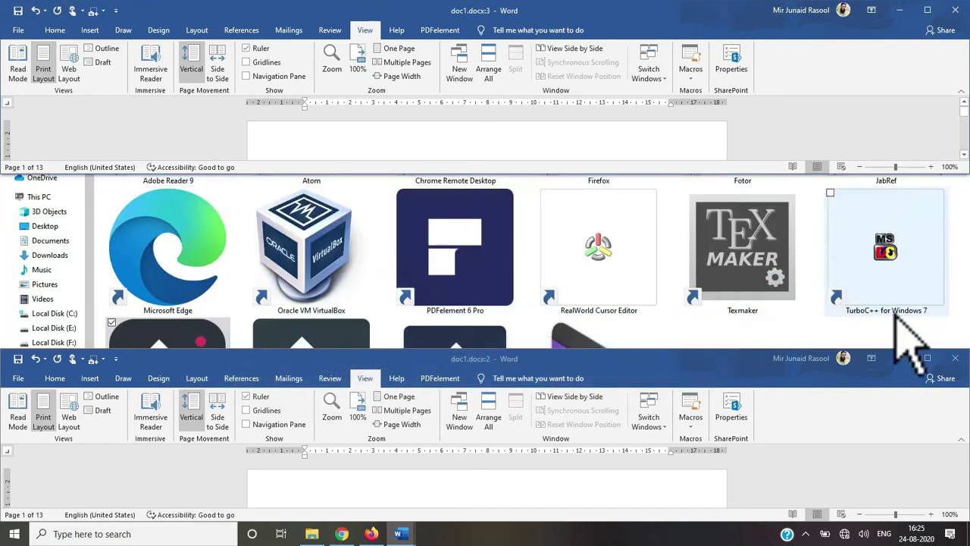
pyautogui.click(900, 359)
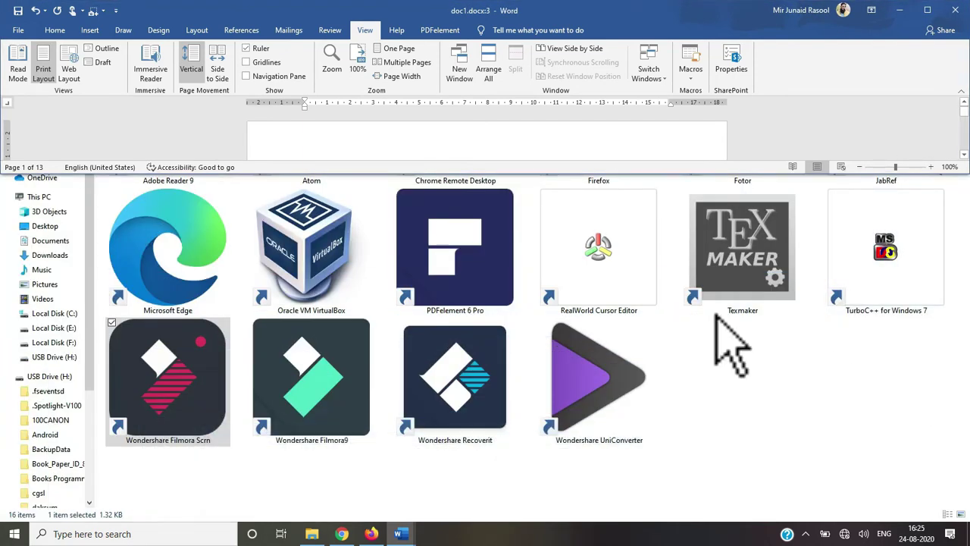
pyautogui.click(927, 10)
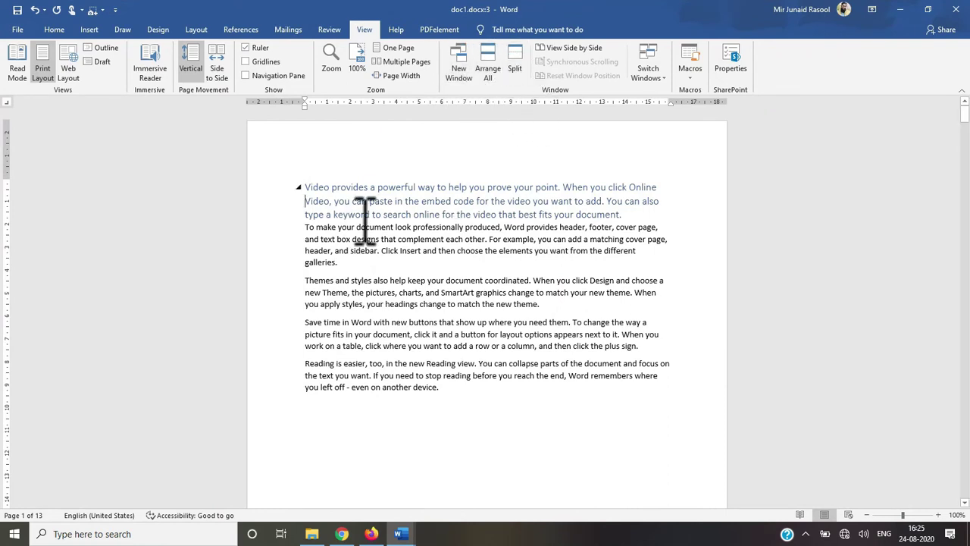
# - Split the doc1.docx:3 window, showing the document's start in the lower pane and the end of the first page's text in the upper pane
pyautogui.click(513, 72)
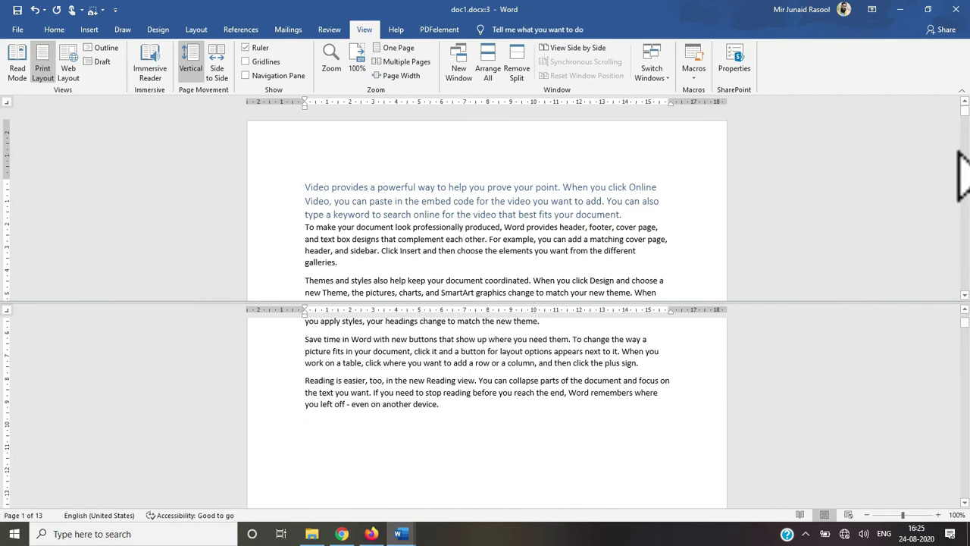
pyautogui.moveTo(967, 345); pyautogui.dragTo(967, 318)
pyautogui.scroll(-3, 967, 279)
pyautogui.scroll(-2, 967, 279)
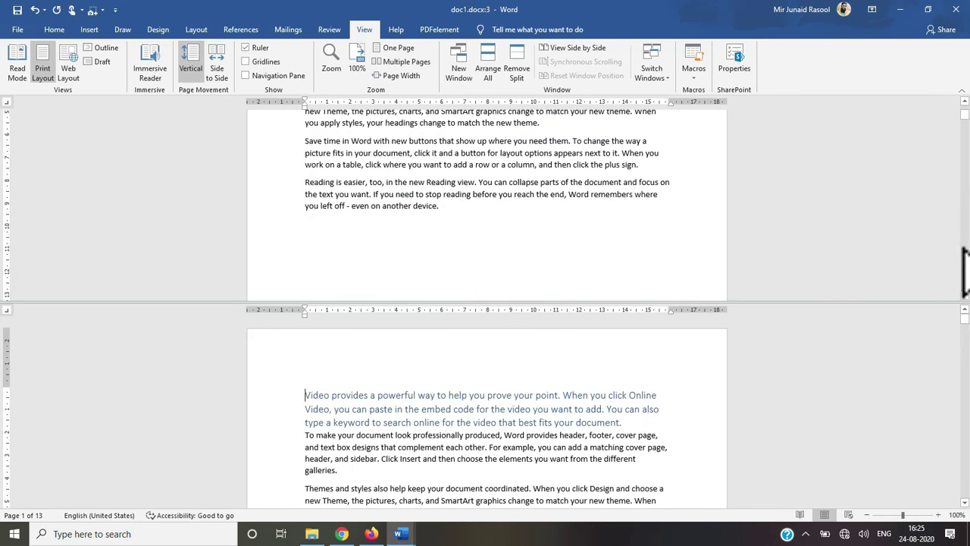
# - Switch to the doc1.docx:1 window and from there to doc1.docx:2, and close the doc1.docx:2 window
pyautogui.click(651, 75)
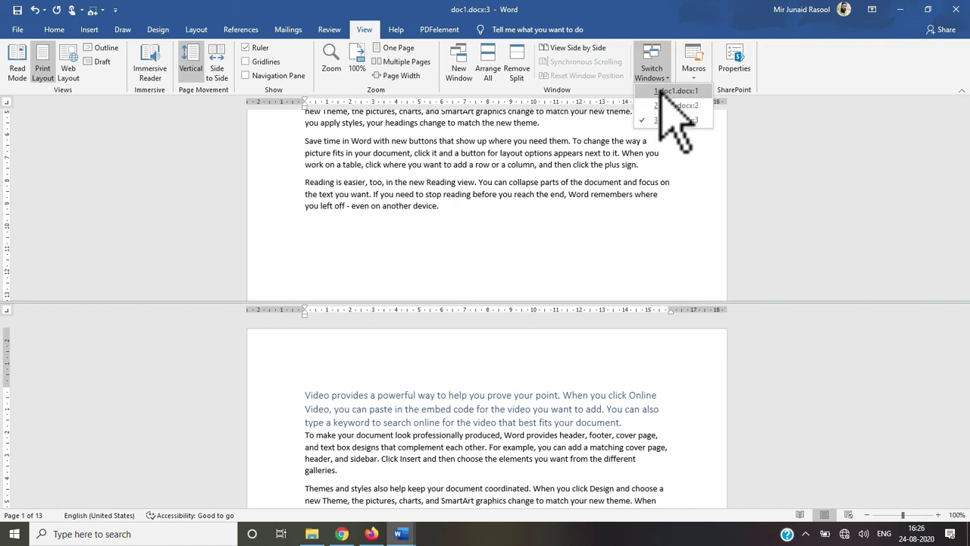
pyautogui.click(659, 91)
pyautogui.doubleClick(926, 201)
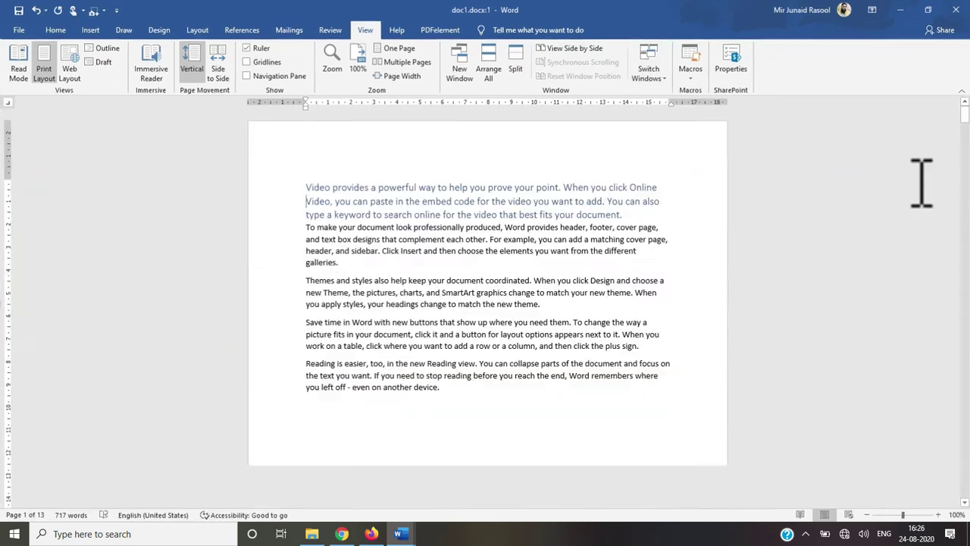
pyautogui.click(650, 72)
pyautogui.click(650, 130)
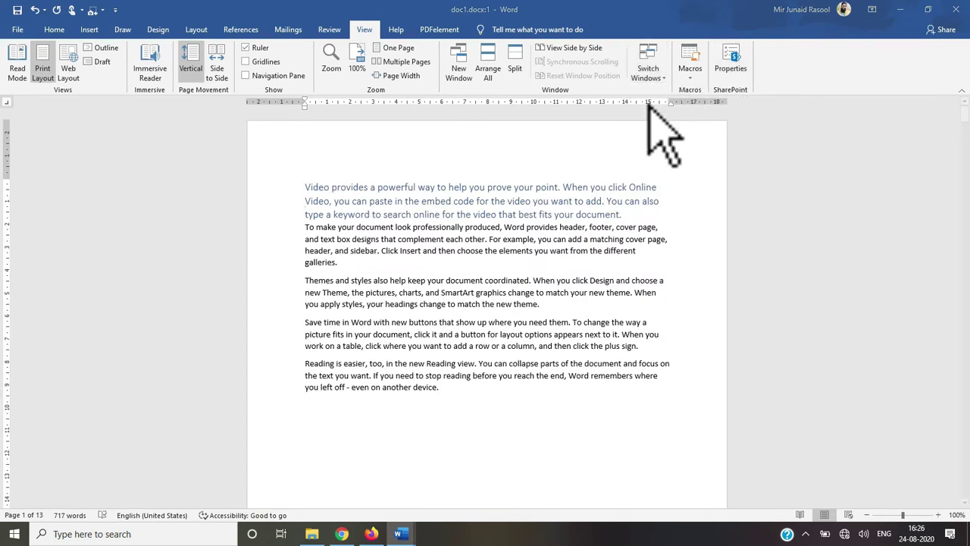
pyautogui.click(928, 312)
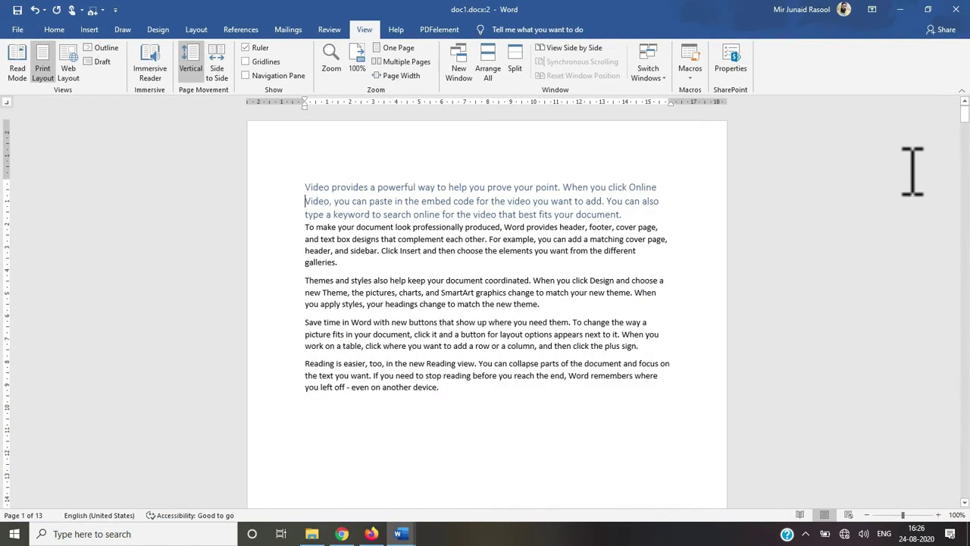
pyautogui.click(956, 9)
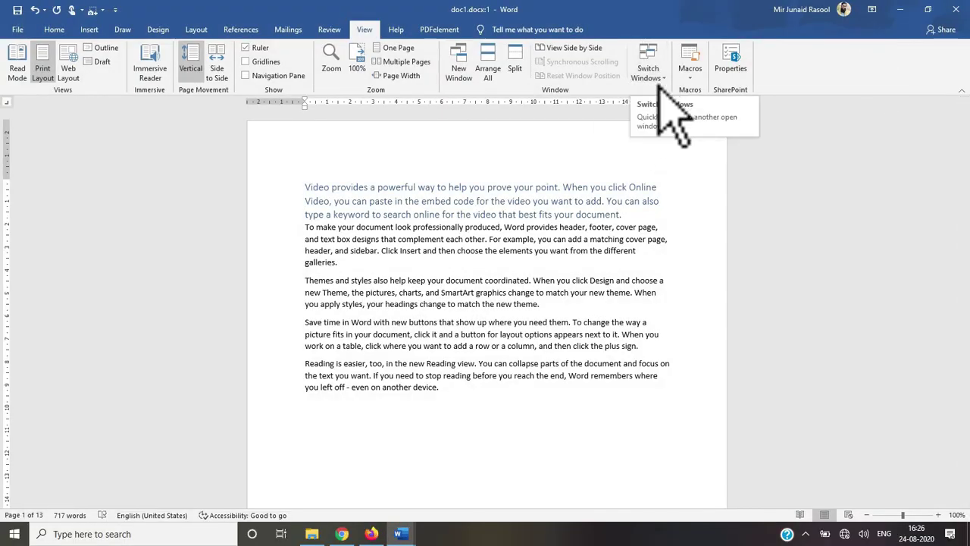
# - View the two remaining windows side by side, bring the split window's upper pane to the document's start, and close the split window
pyautogui.click(560, 52)
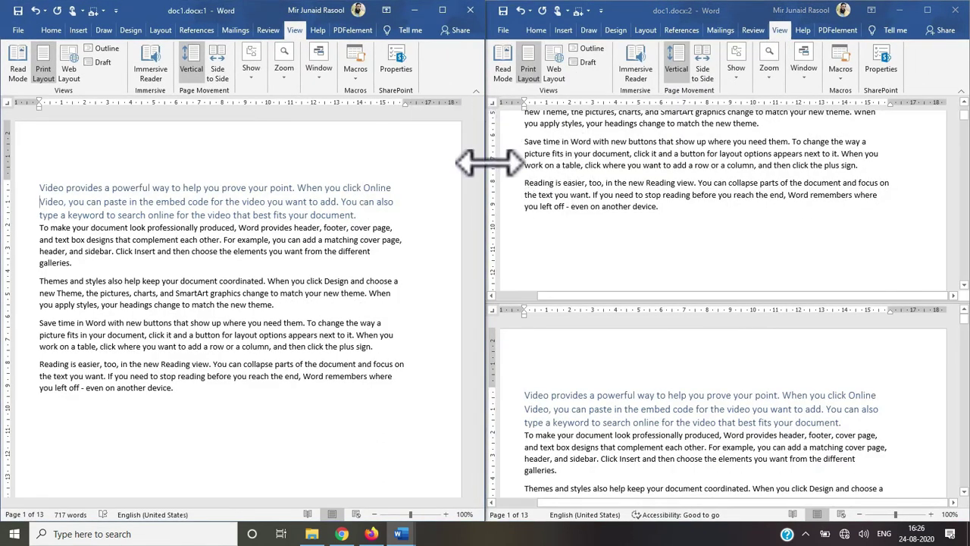
pyautogui.moveTo(961, 114); pyautogui.dragTo(961, 105)
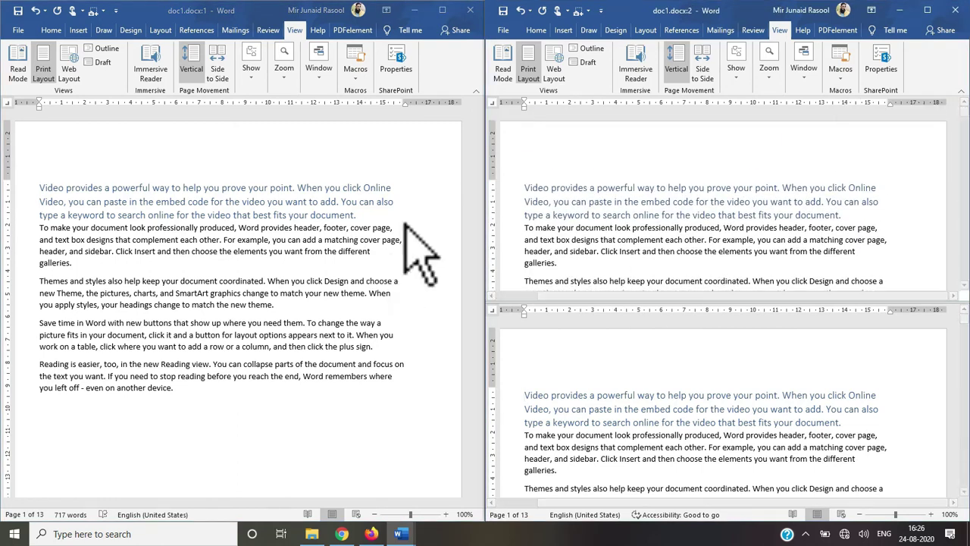
pyautogui.click(954, 16)
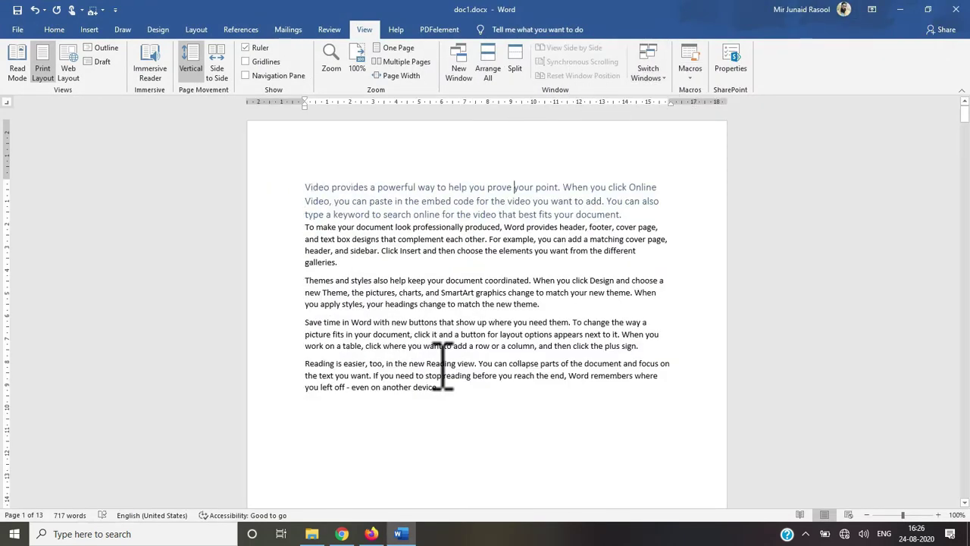
# - Open a new window of doc1.docx and view it side by side with the original window
pyautogui.click(402, 530)
pyautogui.click(403, 531)
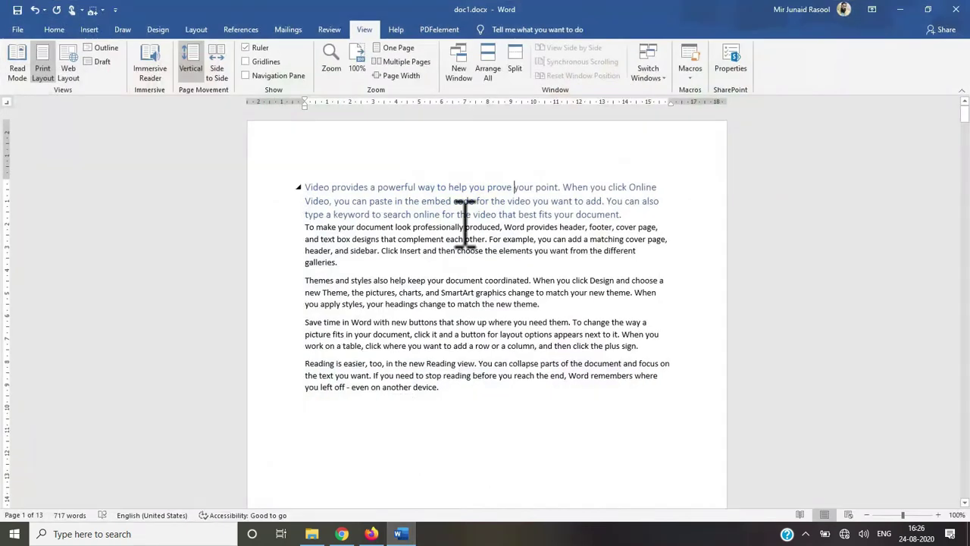
pyautogui.click(465, 73)
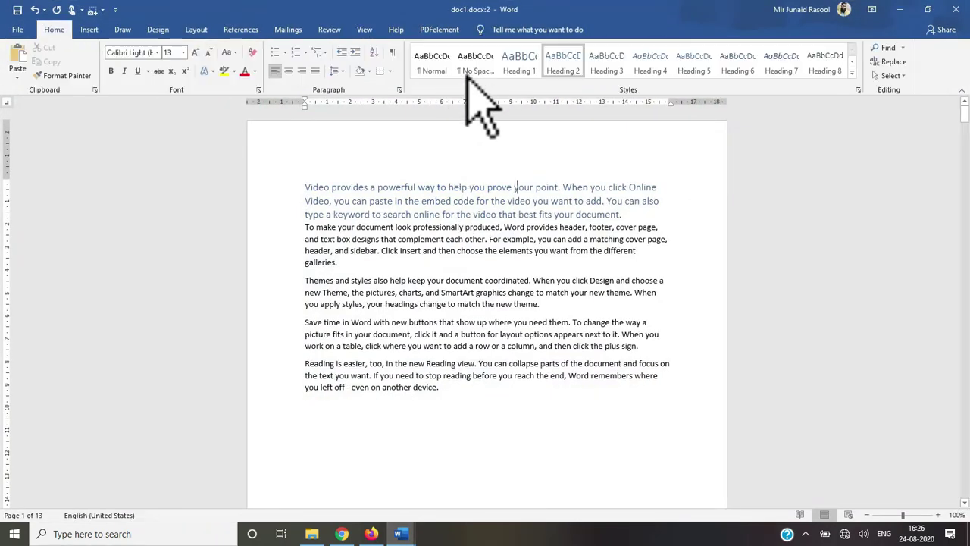
pyautogui.click(365, 31)
pyautogui.click(593, 47)
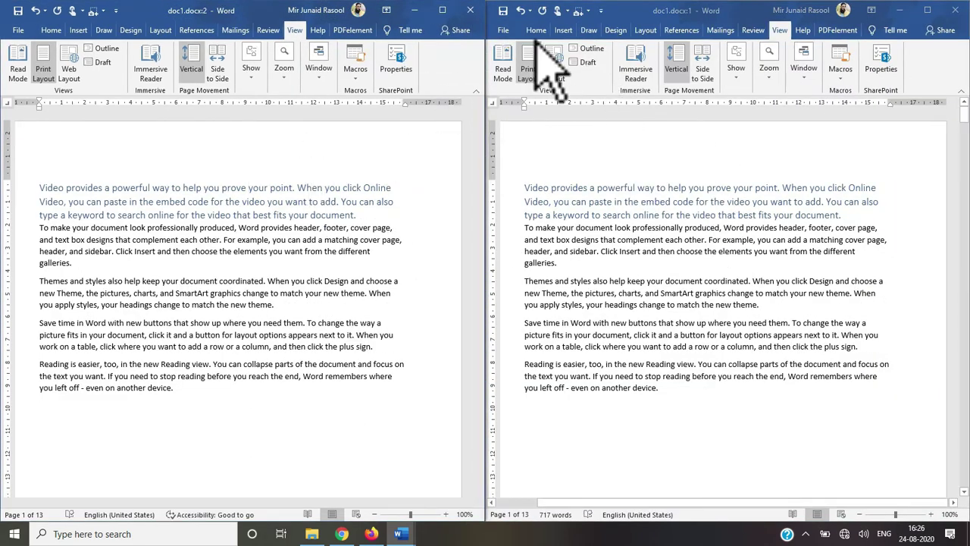
# - Change the side-by-side layout by maximizing doc1.docx:2 and by moving and shrinking doc1.docx:1, resetting the window position after each change
pyautogui.click(442, 10)
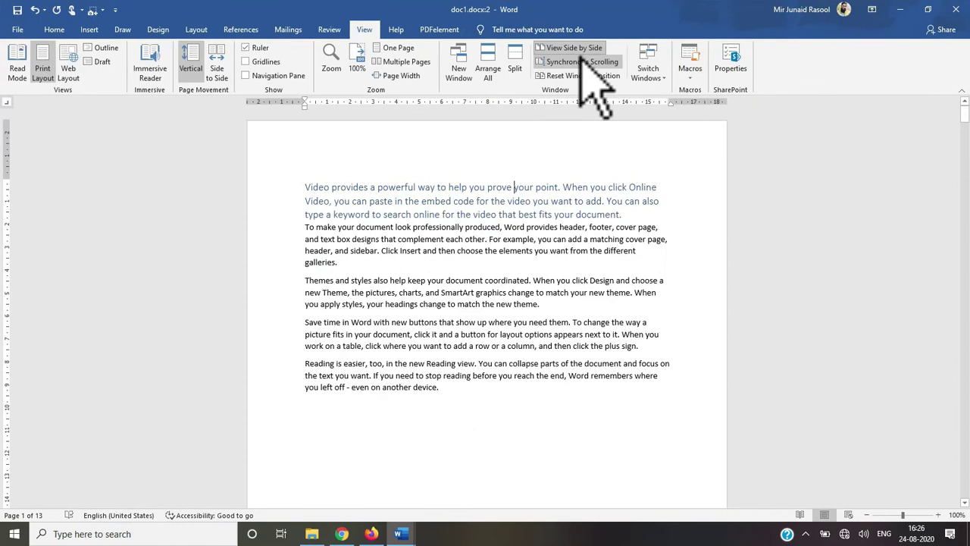
pyautogui.click(580, 76)
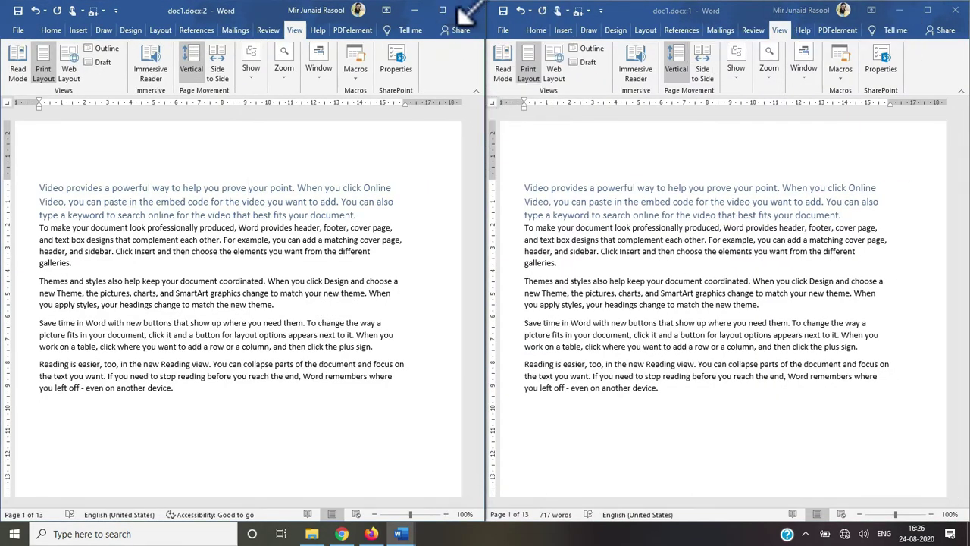
pyautogui.moveTo(629, 11); pyautogui.dragTo(644, 36)
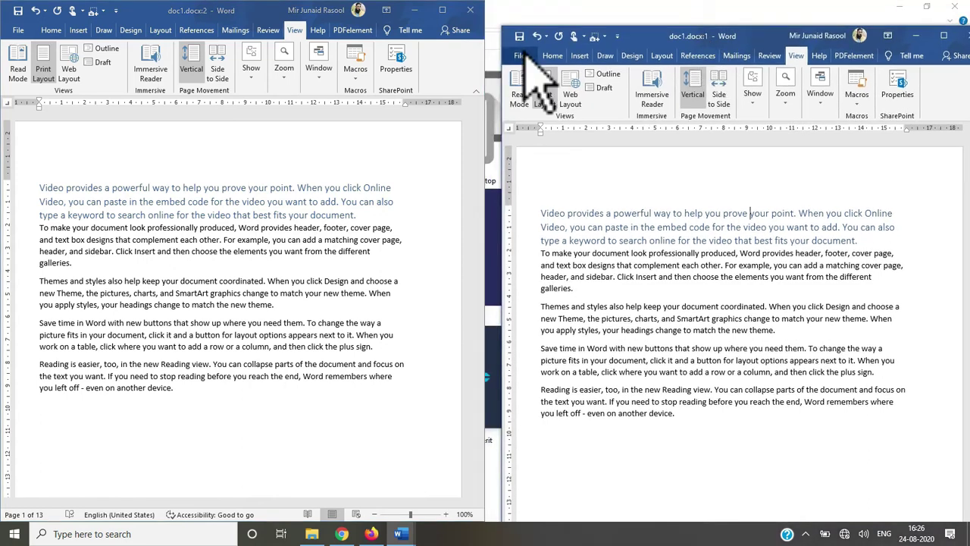
pyautogui.moveTo(503, 26); pyautogui.dragTo(690, 151)
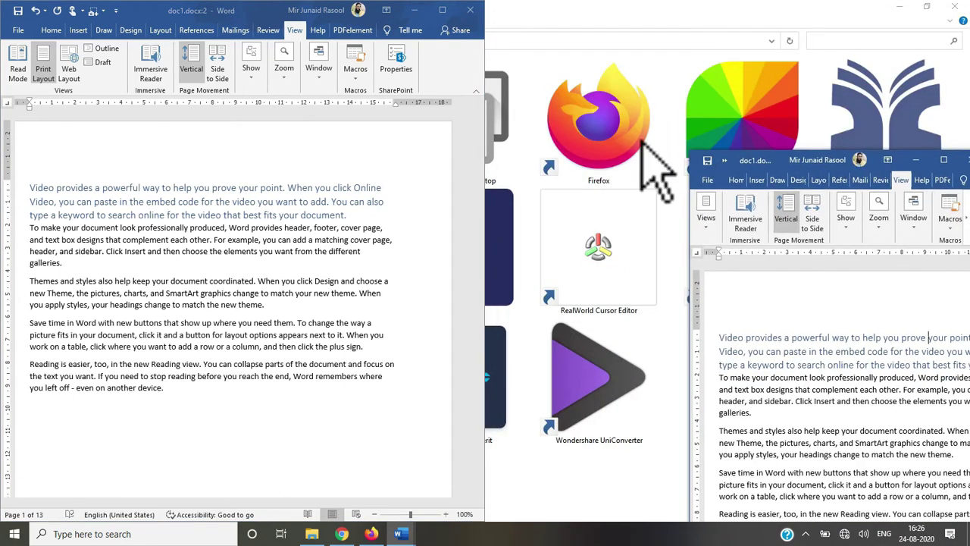
pyautogui.click(442, 11)
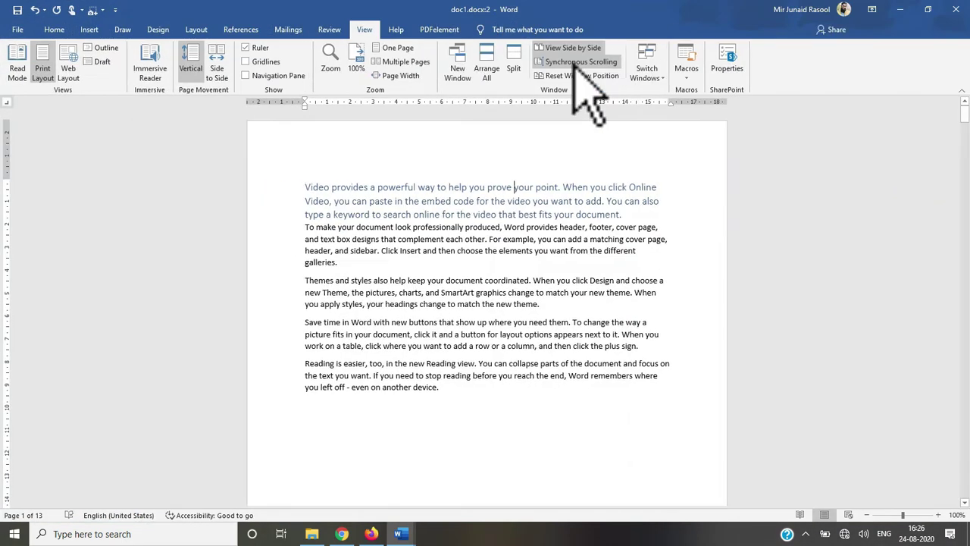
pyautogui.click(576, 75)
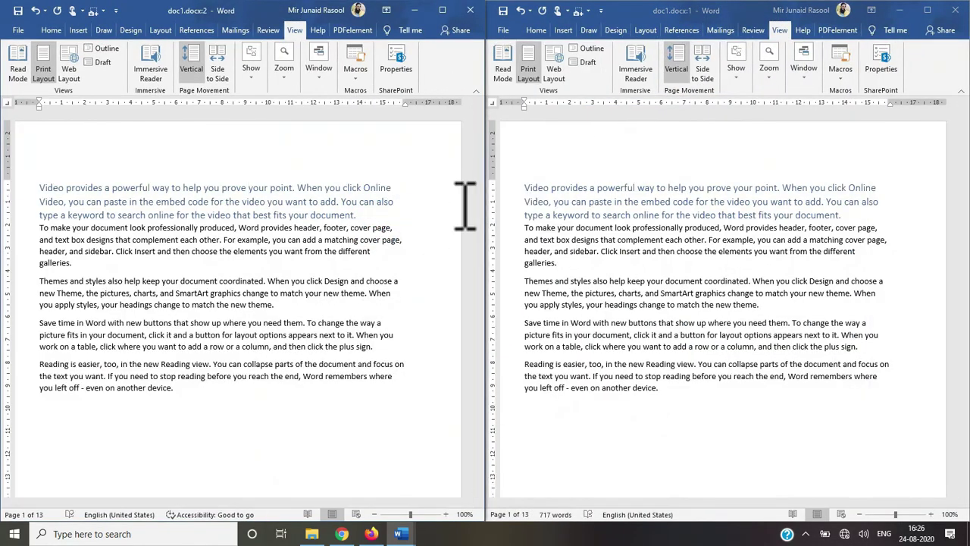
# - Maximize the doc1.docx:2 window and set its zoom to 120% with the start of the document in view
pyautogui.click(442, 10)
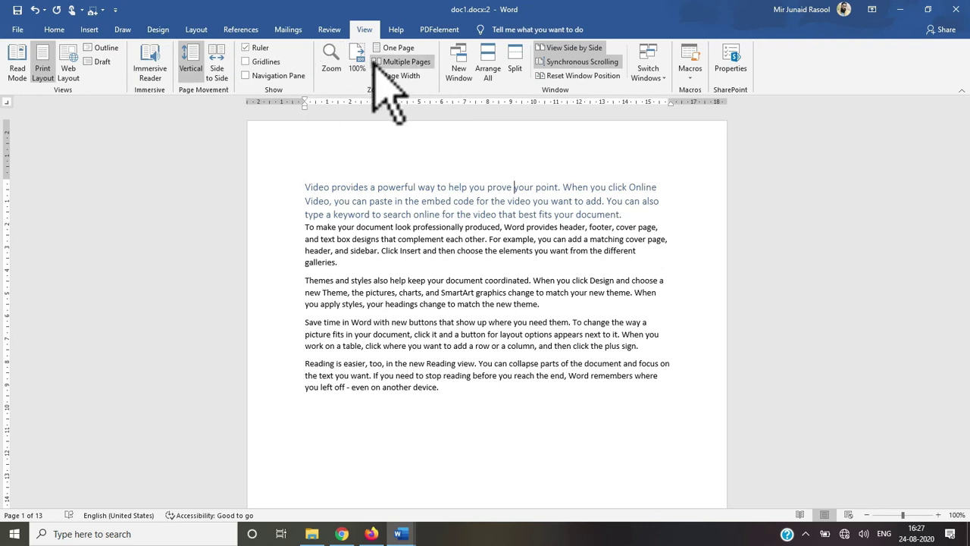
pyautogui.click(515, 72)
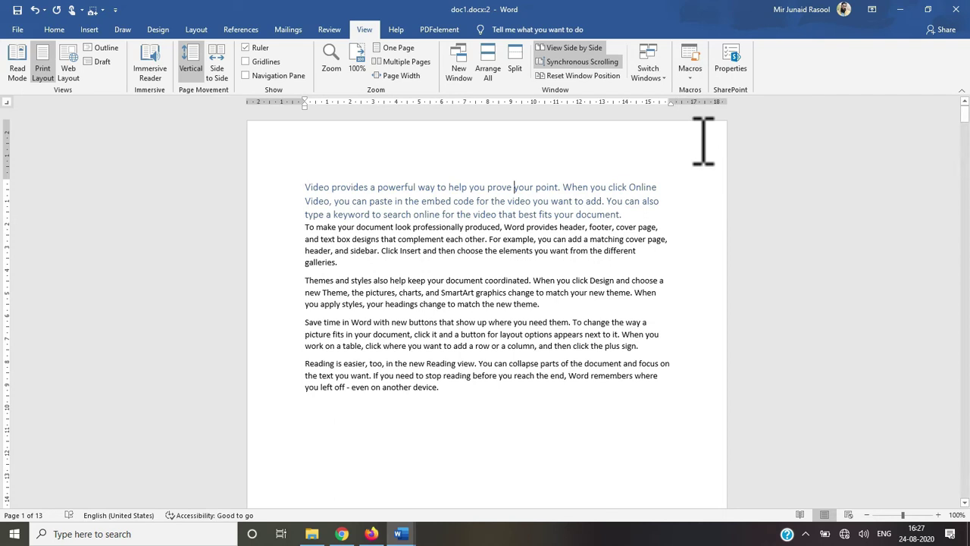
pyautogui.click(938, 514)
pyautogui.click(938, 514)
pyautogui.moveTo(966, 144); pyautogui.dragTo(966, 131)
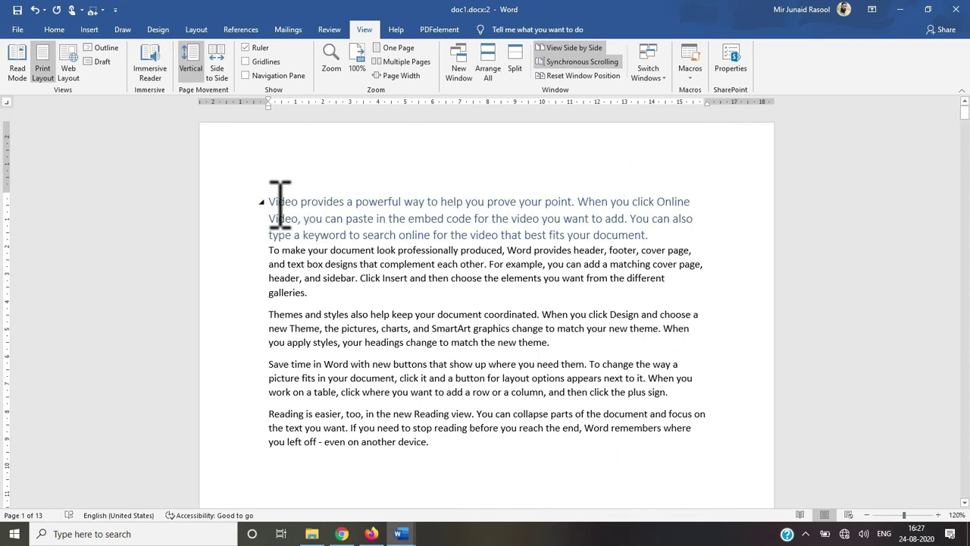
# - Select all the text on the first page, clear the selection, and add a blank paragraph after the last paragraph
pyautogui.moveTo(270, 202); pyautogui.dragTo(463, 455)
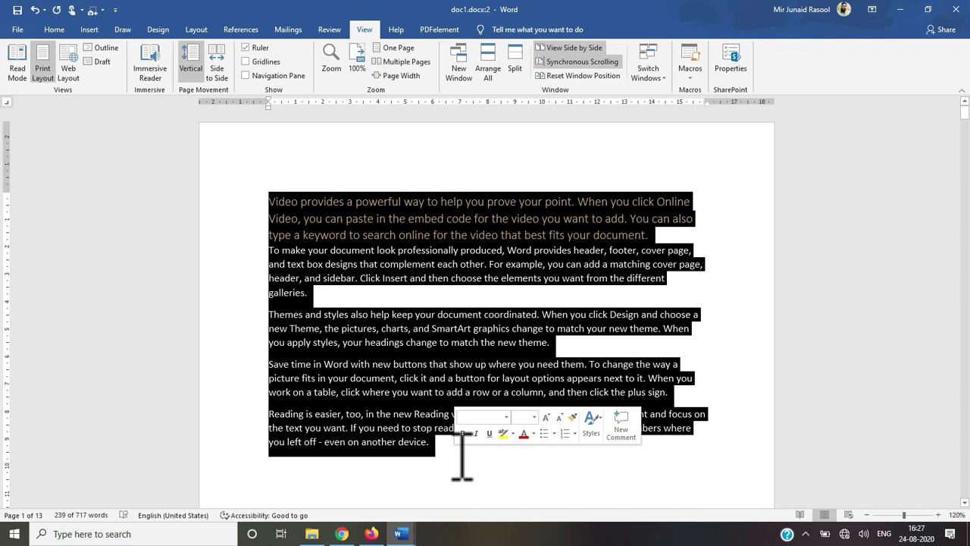
pyautogui.click(443, 455)
pyautogui.press('Return')
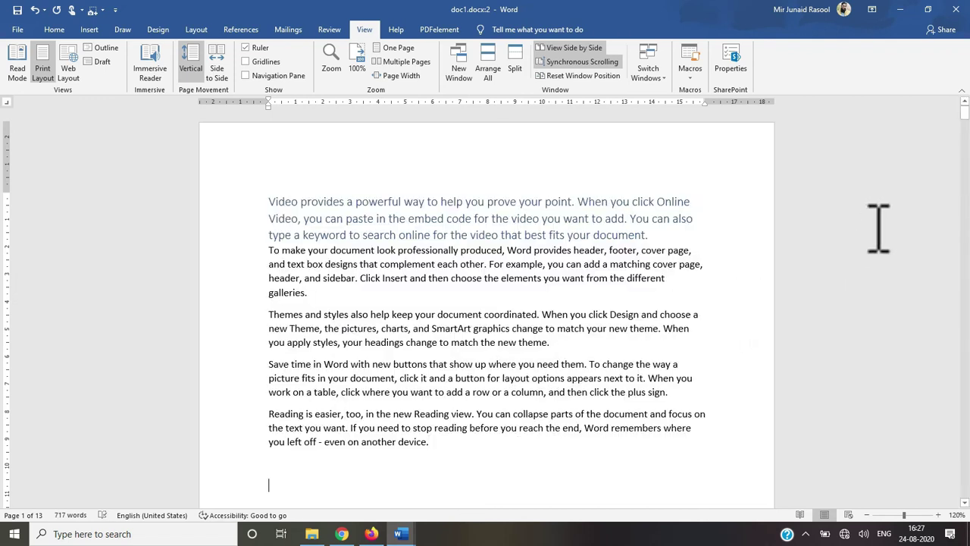
# - Start recording a macro named daily, stored in All Documents (Normal.dotm)
pyautogui.scroll(-3, 965, 118)
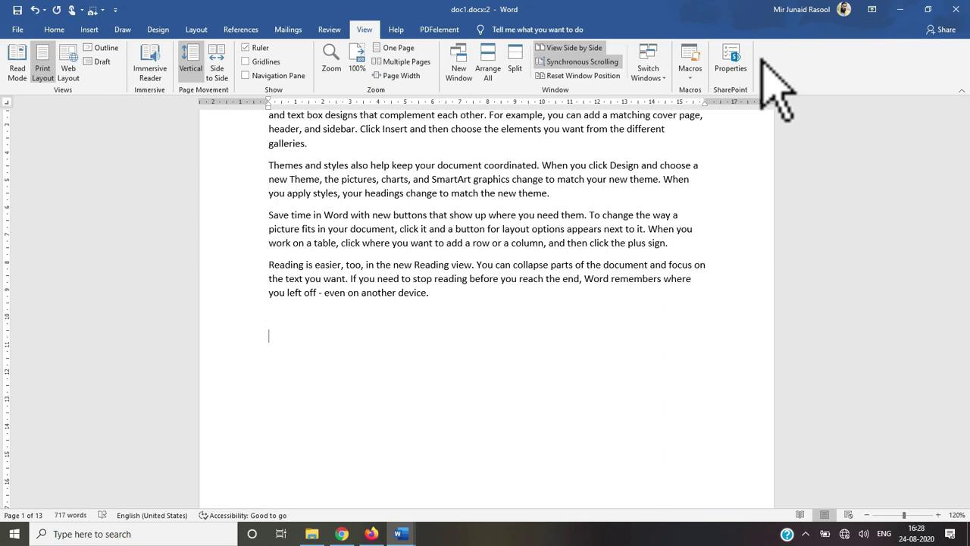
pyautogui.click(689, 76)
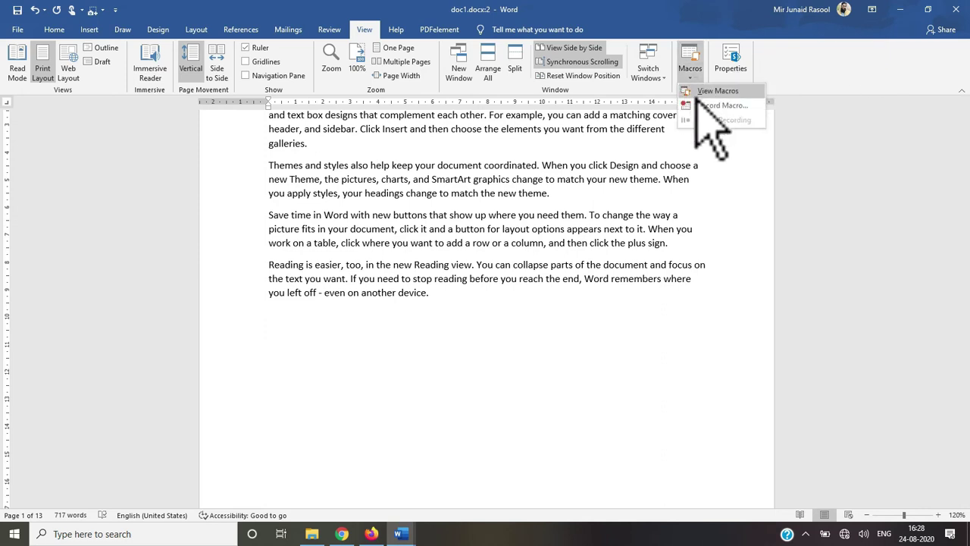
pyautogui.click(701, 189)
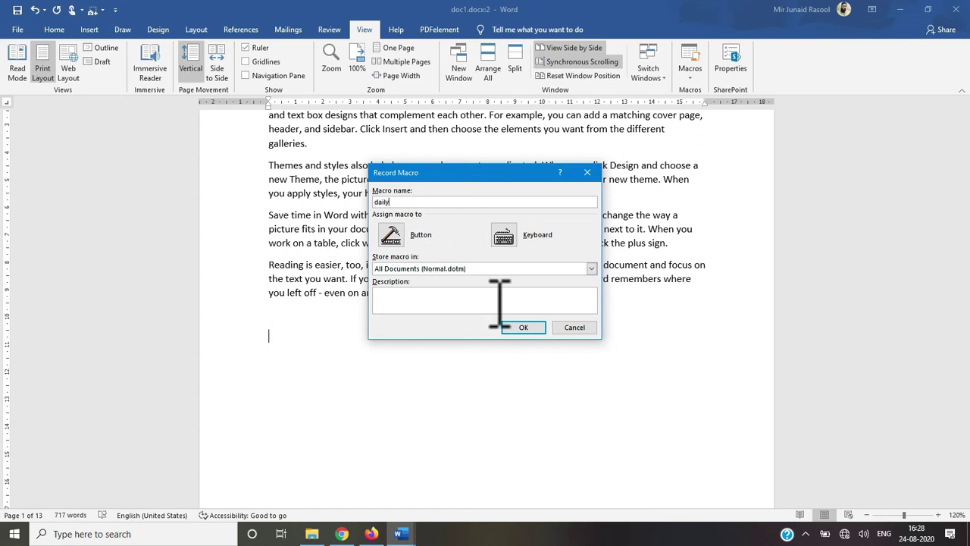
pyautogui.click(523, 328)
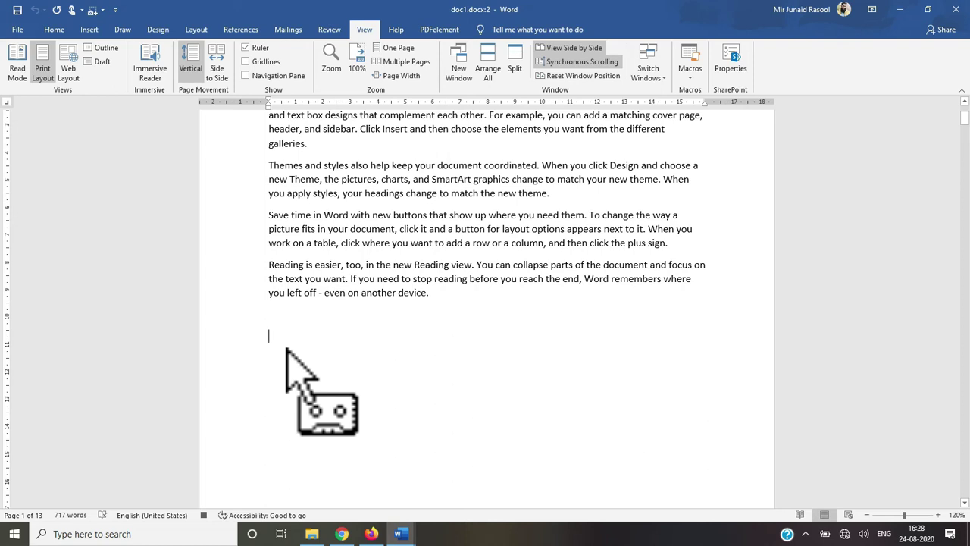
# - Enter A2Z IT SERVICES in the blank paragraph and format it at 20 pt, centred, with yellow highlighting
pyautogui.write('A2Z IT SERVICES')
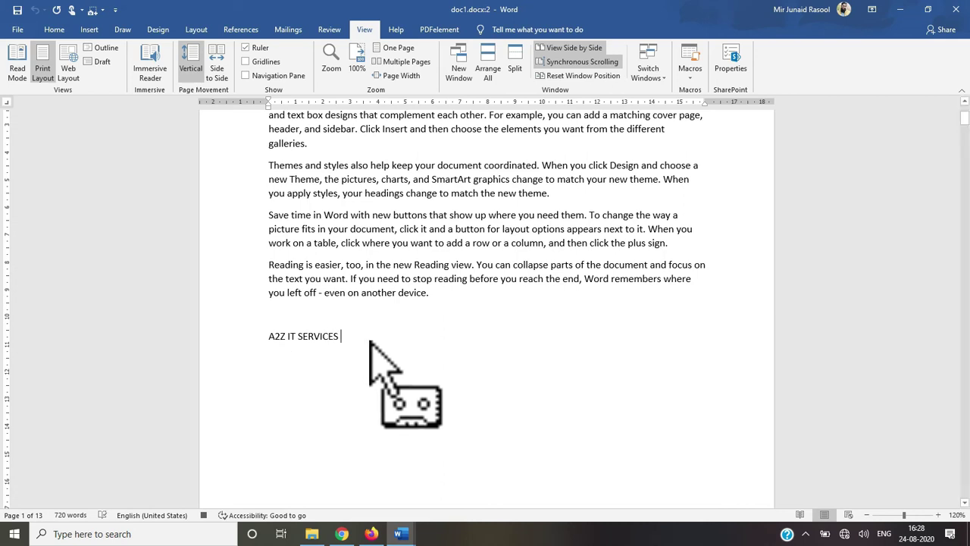
pyautogui.moveTo(312, 332); pyautogui.dragTo(262, 327)
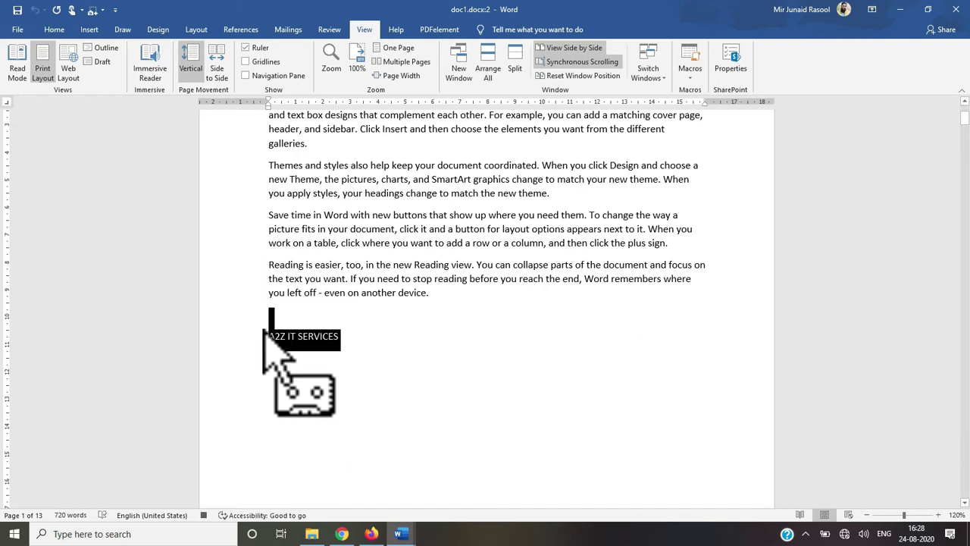
pyautogui.click(48, 29)
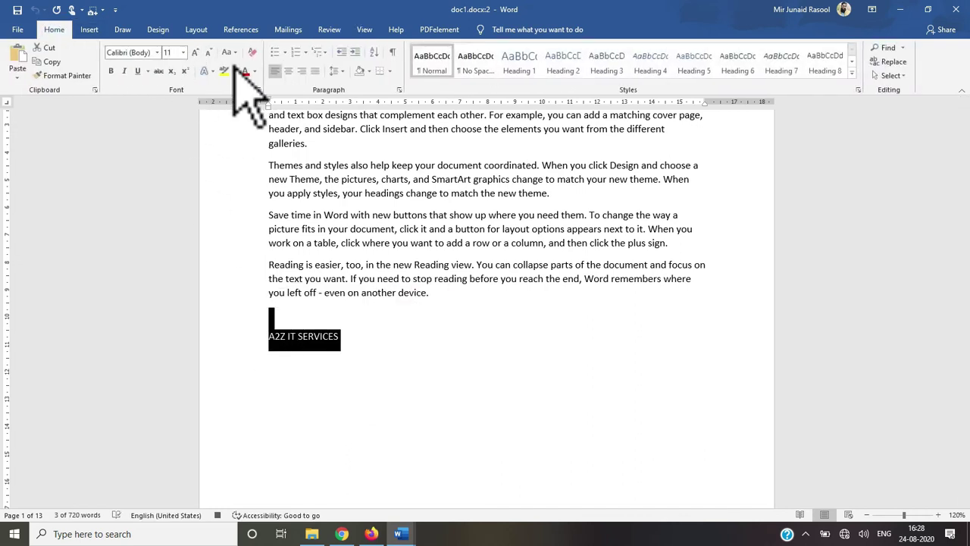
pyautogui.click(195, 52)
pyautogui.click(195, 52)
pyautogui.click(195, 52)
pyautogui.click(194, 52)
pyautogui.click(194, 52)
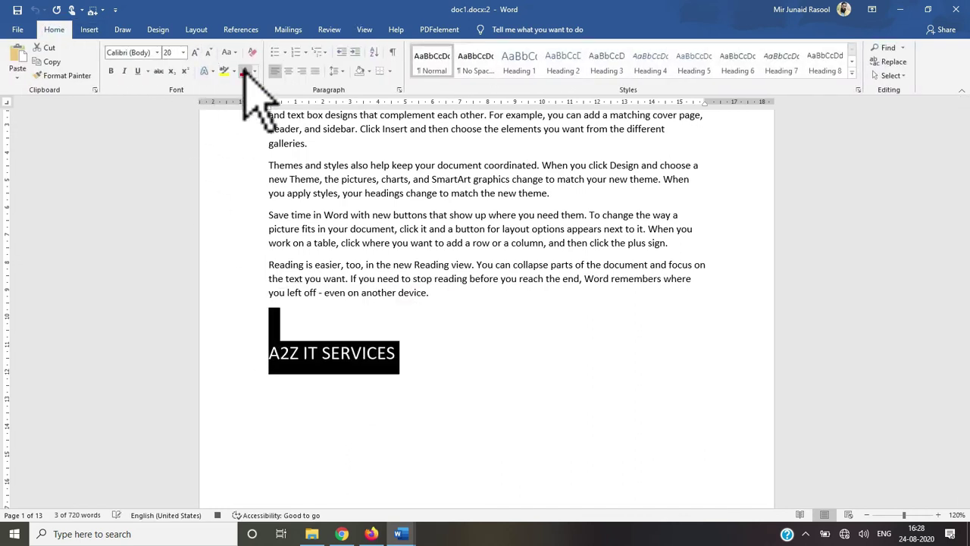
pyautogui.click(225, 71)
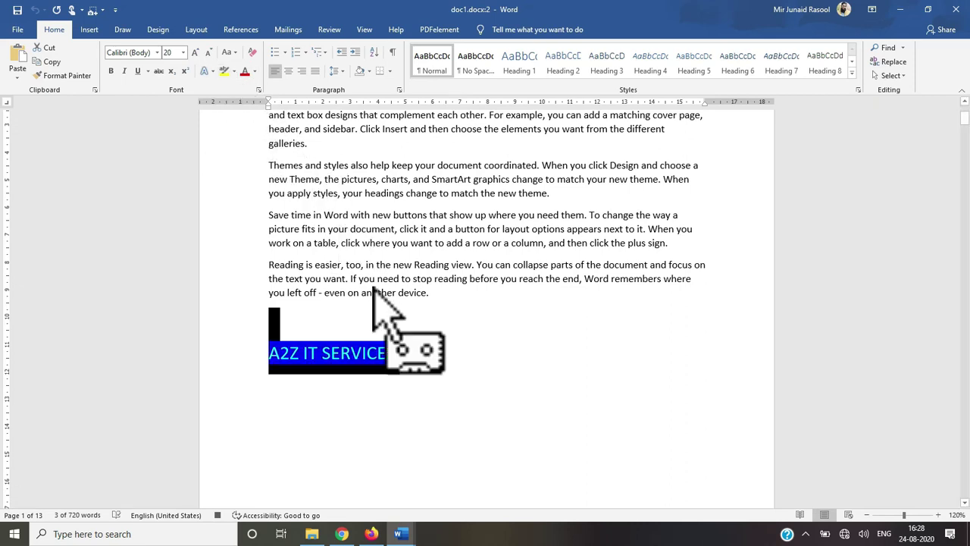
pyautogui.click(289, 71)
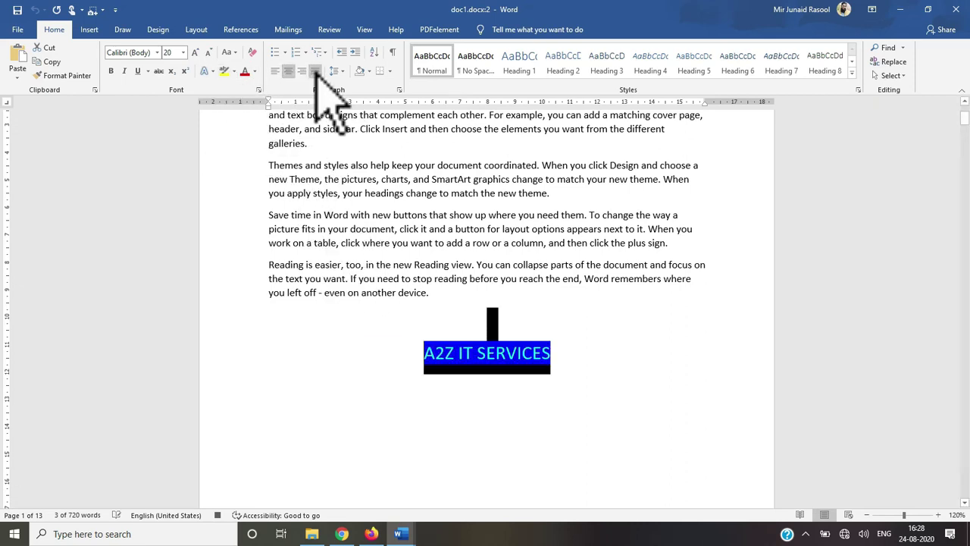
pyautogui.click(89, 30)
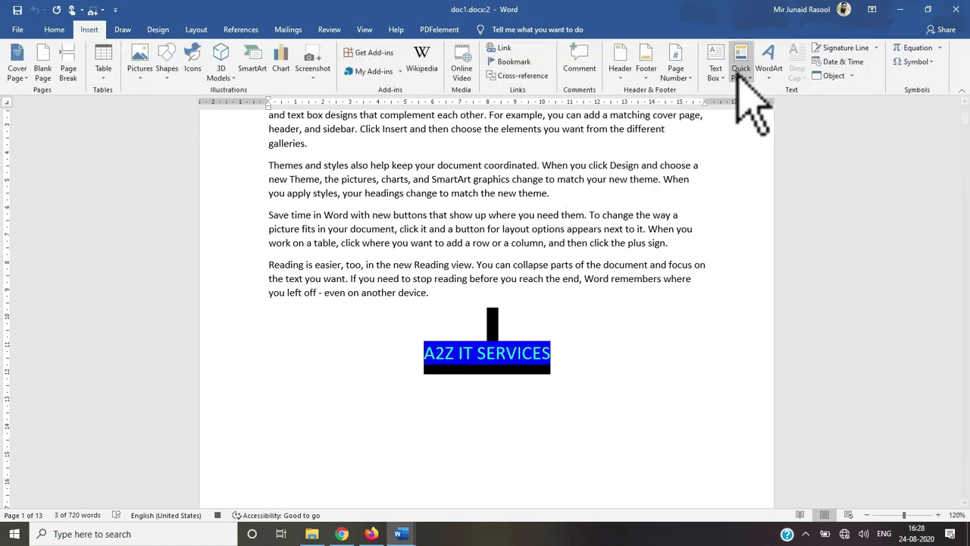
pyautogui.click(200, 32)
pyautogui.click(162, 32)
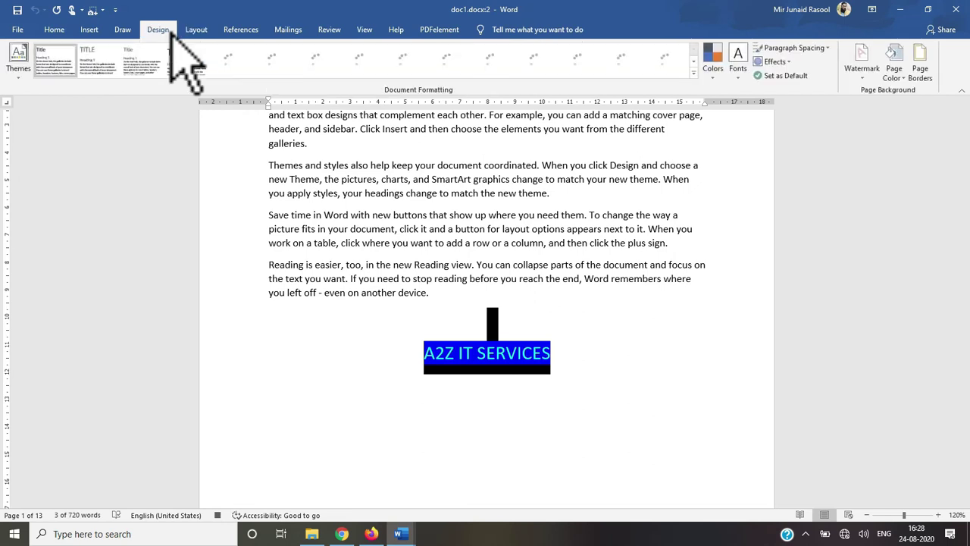
pyautogui.click(780, 62)
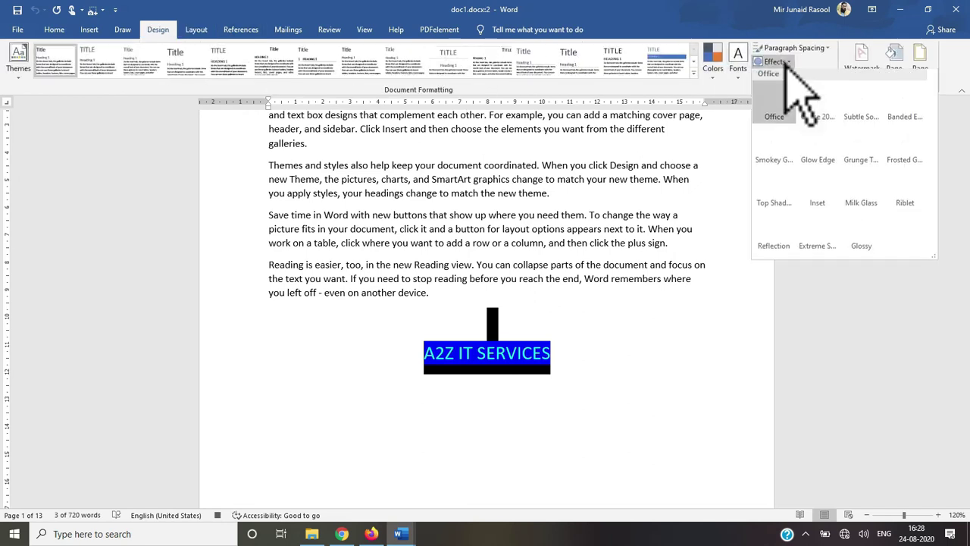
pyautogui.click(787, 72)
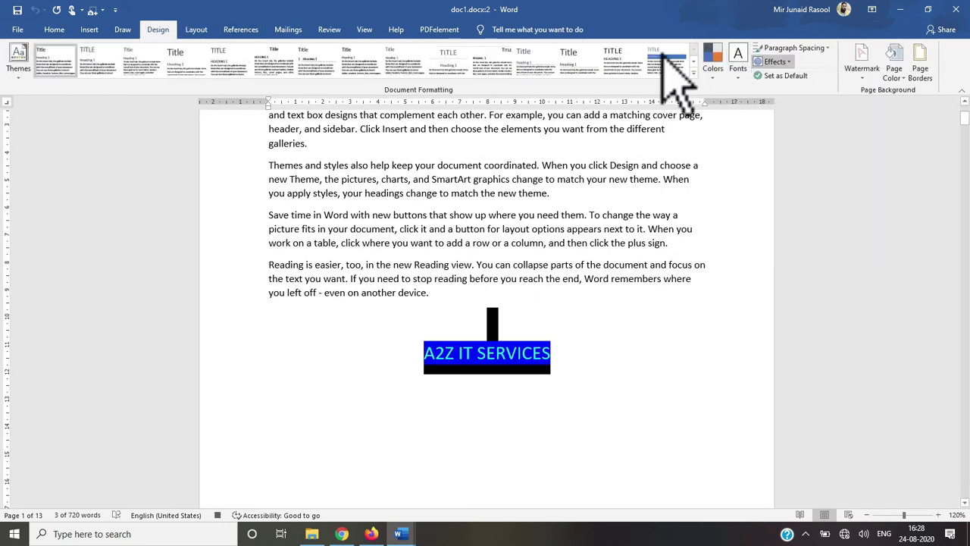
pyautogui.click(195, 30)
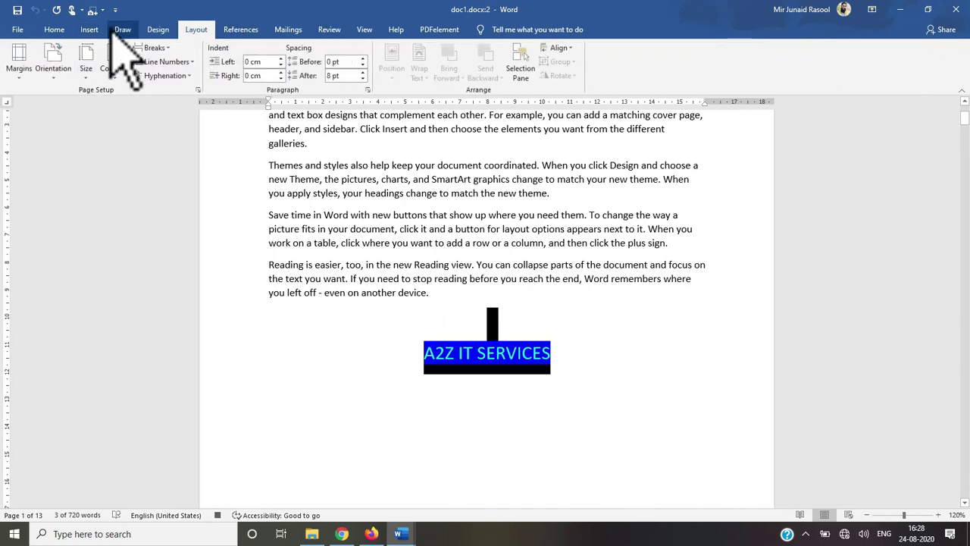
# - Turn the selected A2Z IT SERVICES text into blue outlined WordArt and add the lines jhasljknla and hsdasildh below it
pyautogui.click(93, 32)
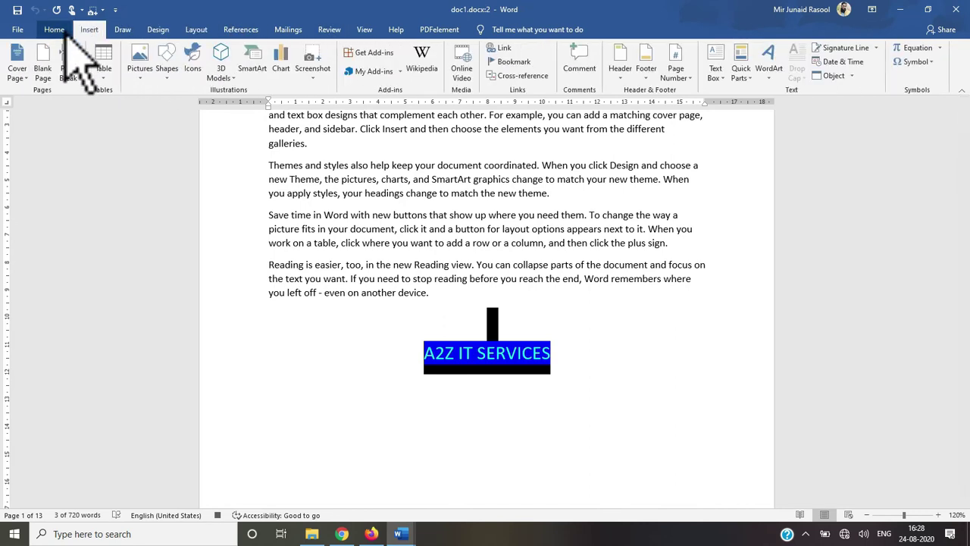
pyautogui.click(768, 73)
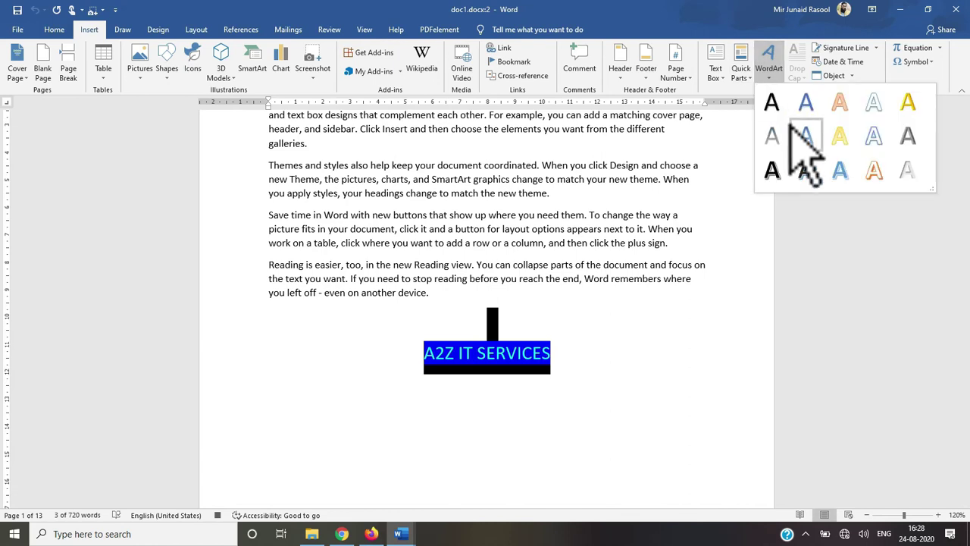
pyautogui.click(842, 138)
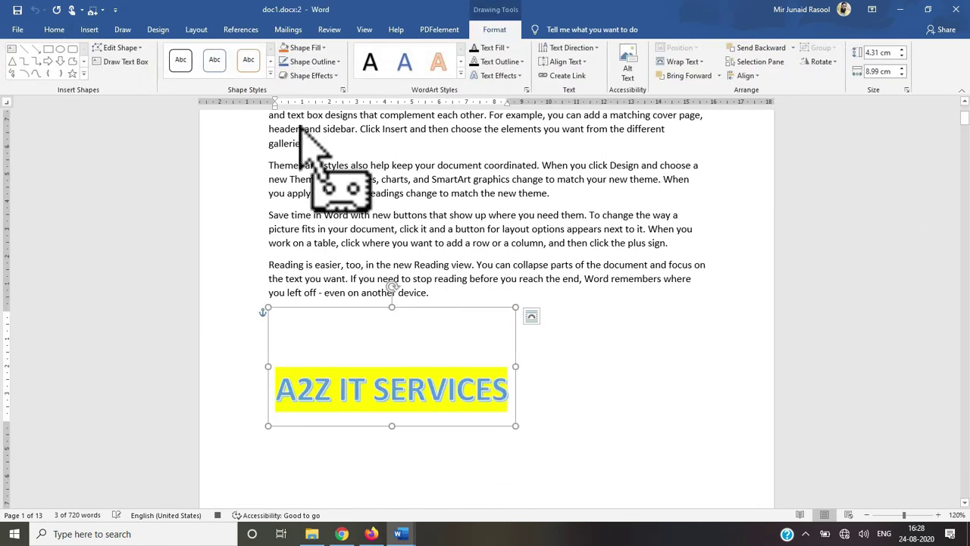
pyautogui.click(55, 30)
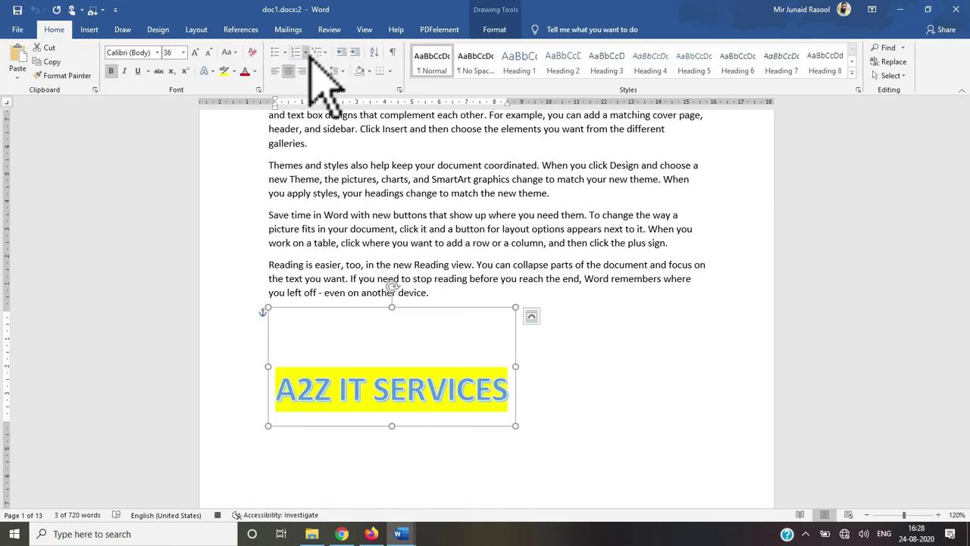
pyautogui.moveTo(341, 379); pyautogui.dragTo(454, 307)
pyautogui.click(532, 360)
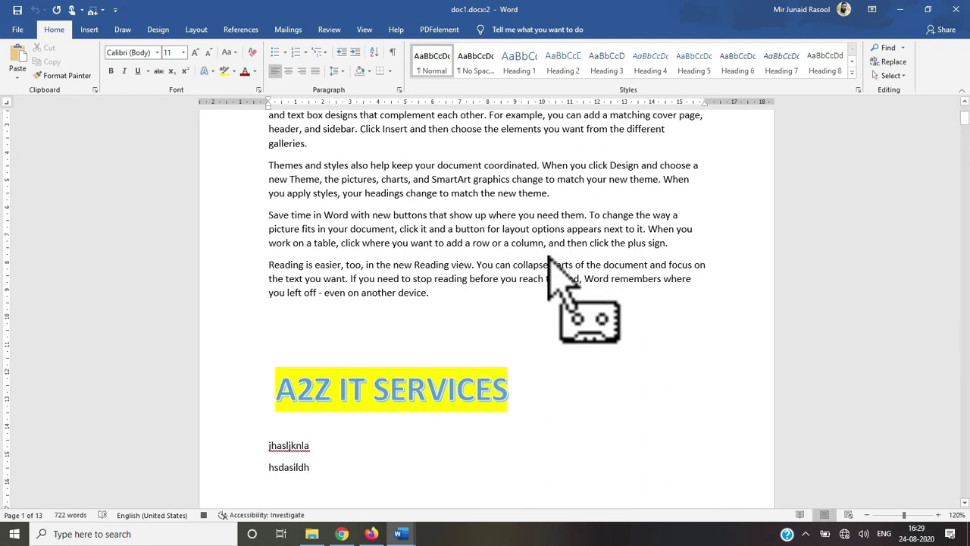
# - Stop recording the daily macro
pyautogui.click(362, 31)
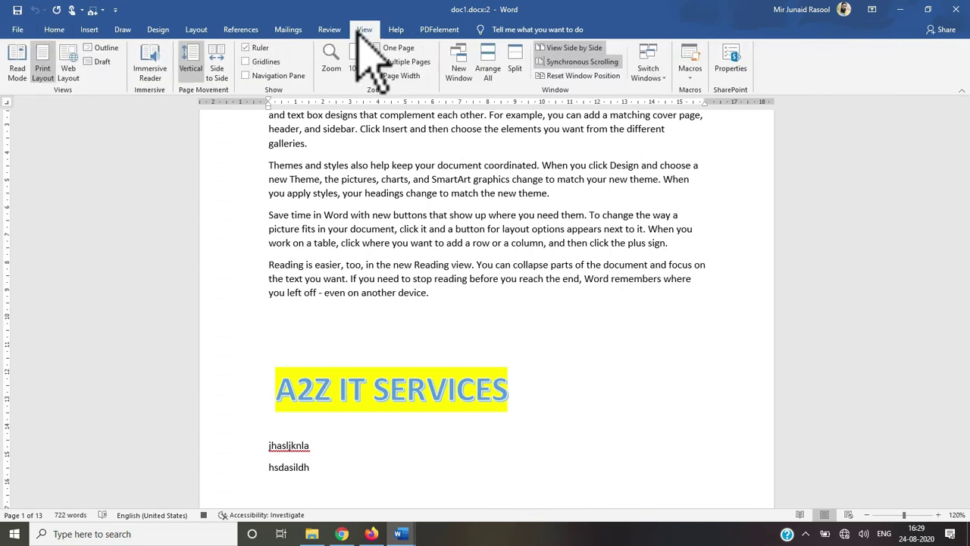
pyautogui.click(691, 74)
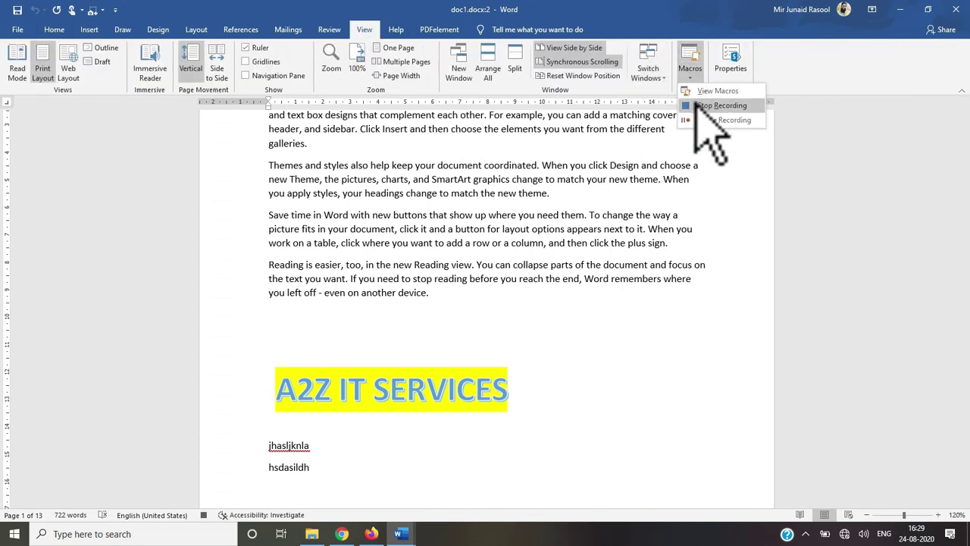
pyautogui.click(697, 107)
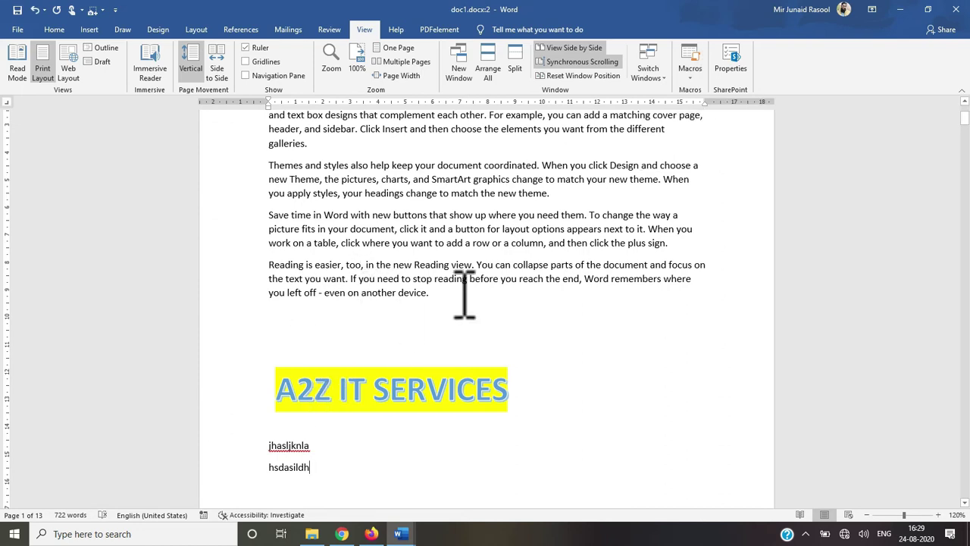
# - Switch to a maximized doc1.docx:1 window and create a new blank document from there
pyautogui.click(900, 9)
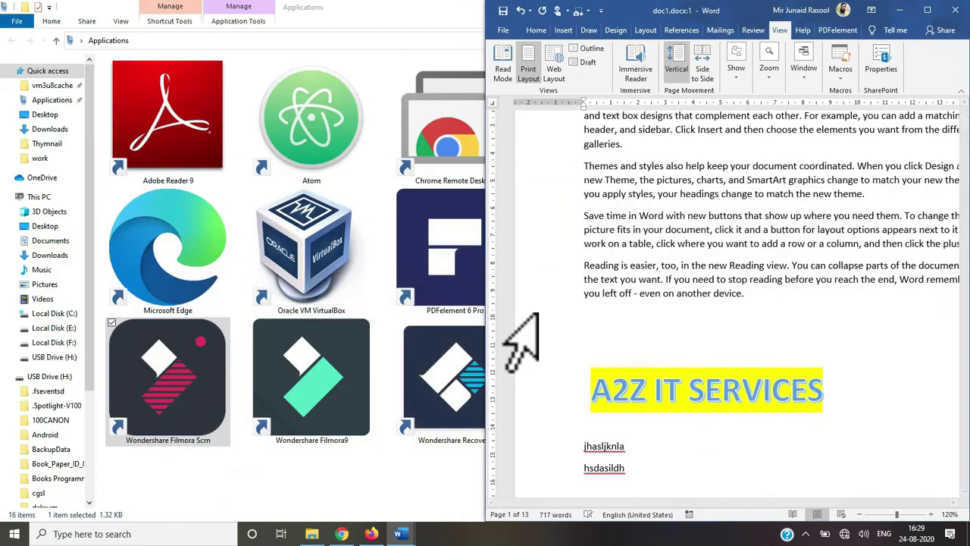
pyautogui.click(927, 10)
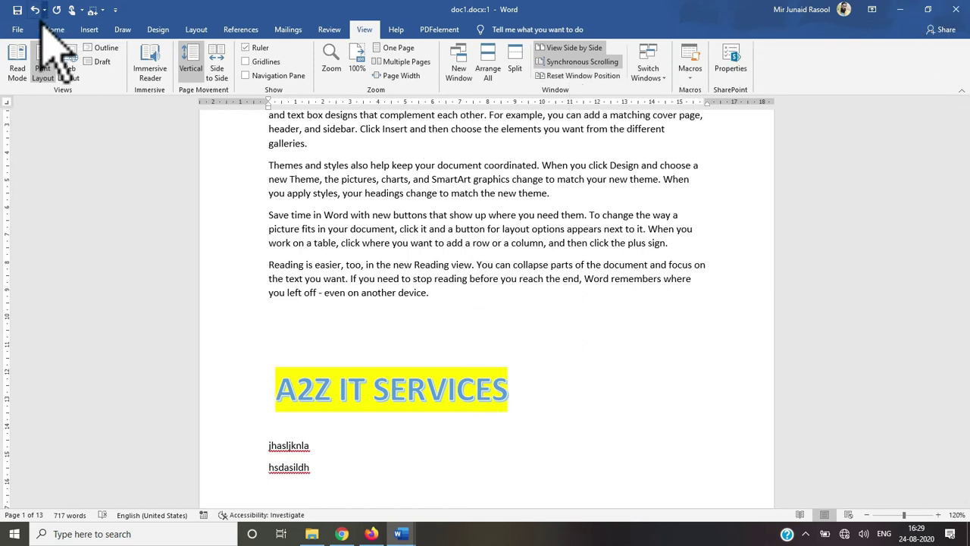
pyautogui.click(18, 29)
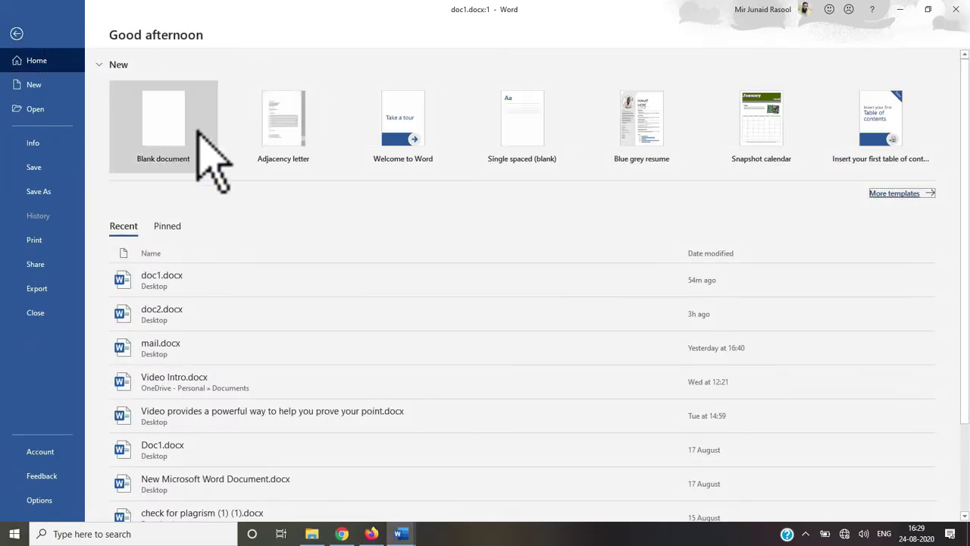
pyautogui.click(191, 161)
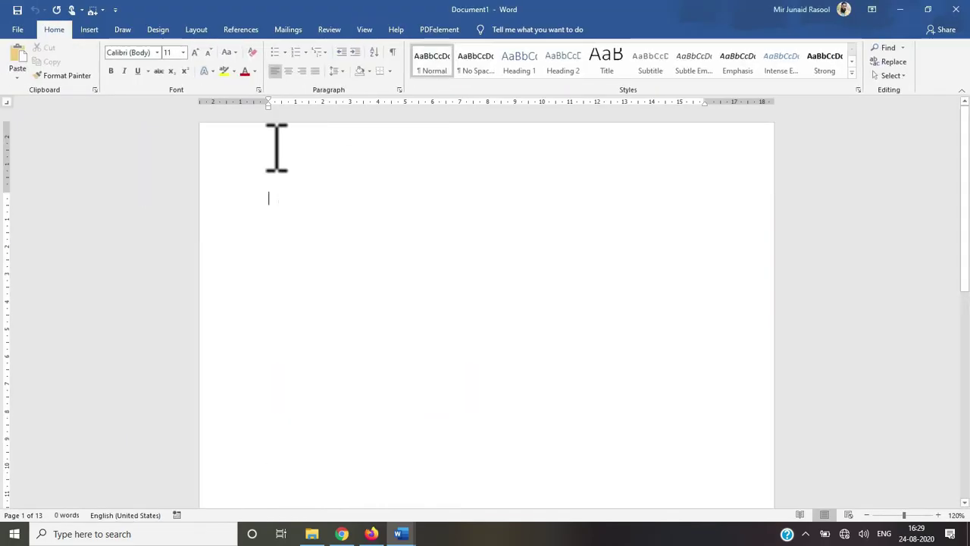
# - Open the list of available macros and look through those in all active templates, Document1 and Word commands
pyautogui.click(369, 30)
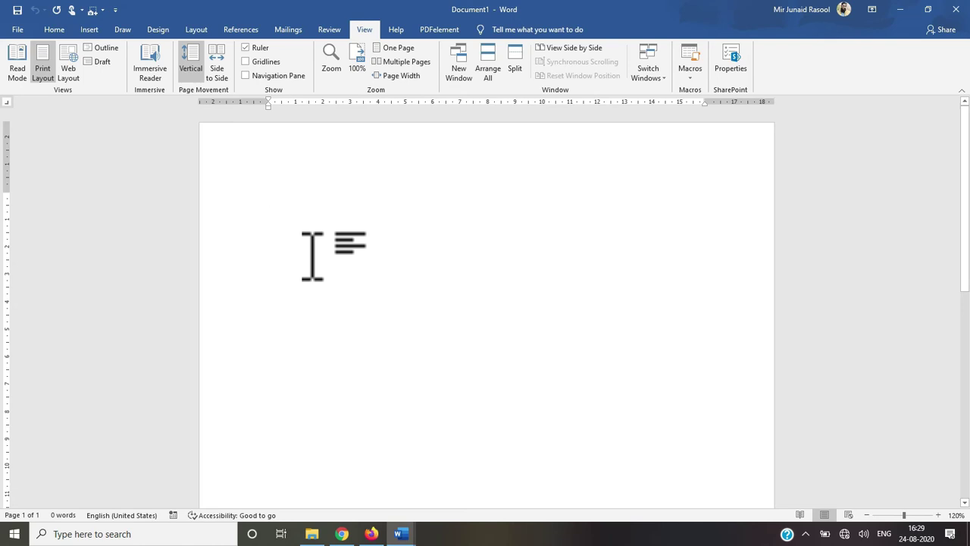
pyautogui.click(690, 79)
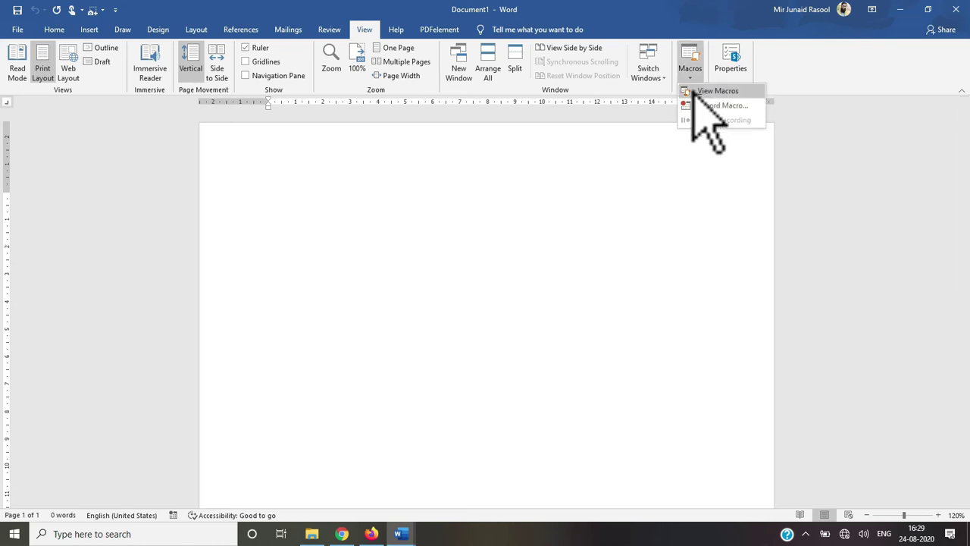
pyautogui.click(695, 92)
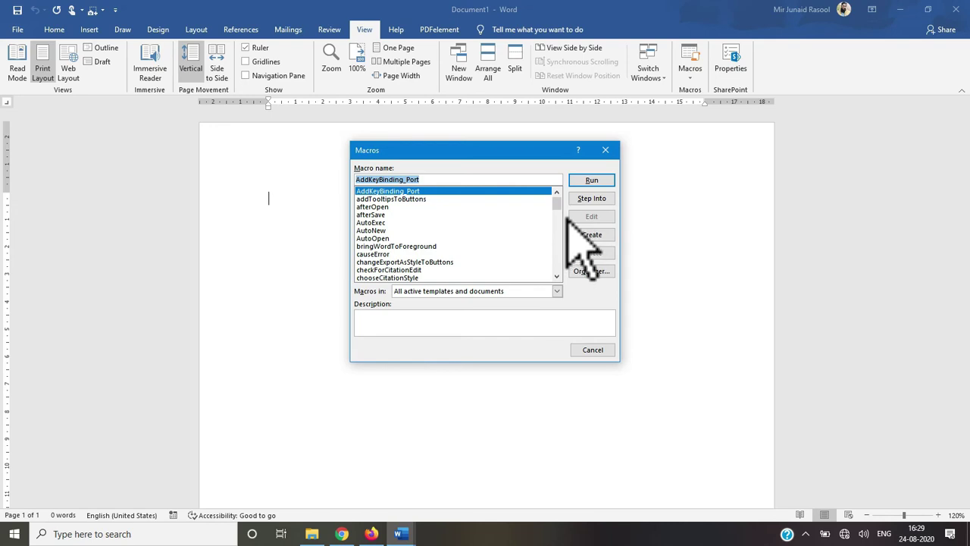
pyautogui.moveTo(559, 201); pyautogui.dragTo(561, 170)
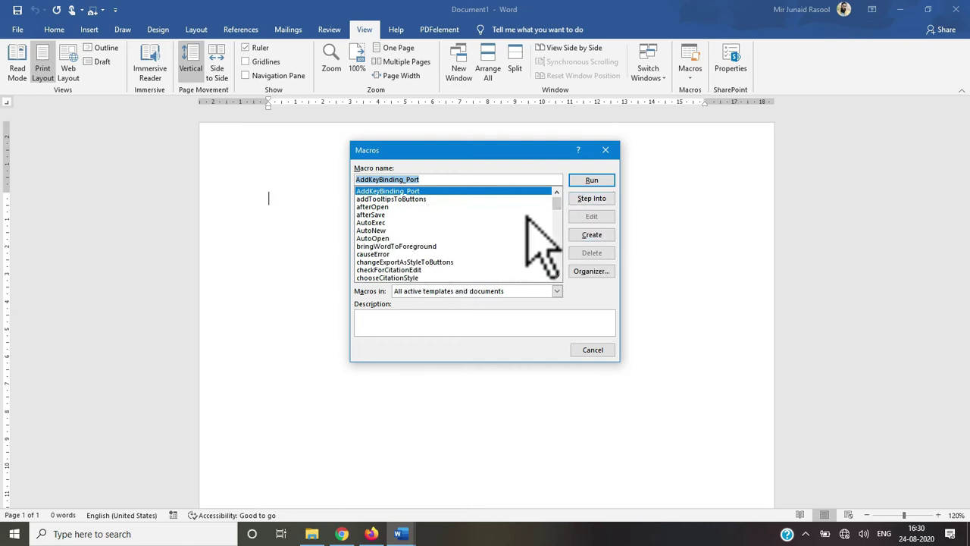
pyautogui.click(557, 291)
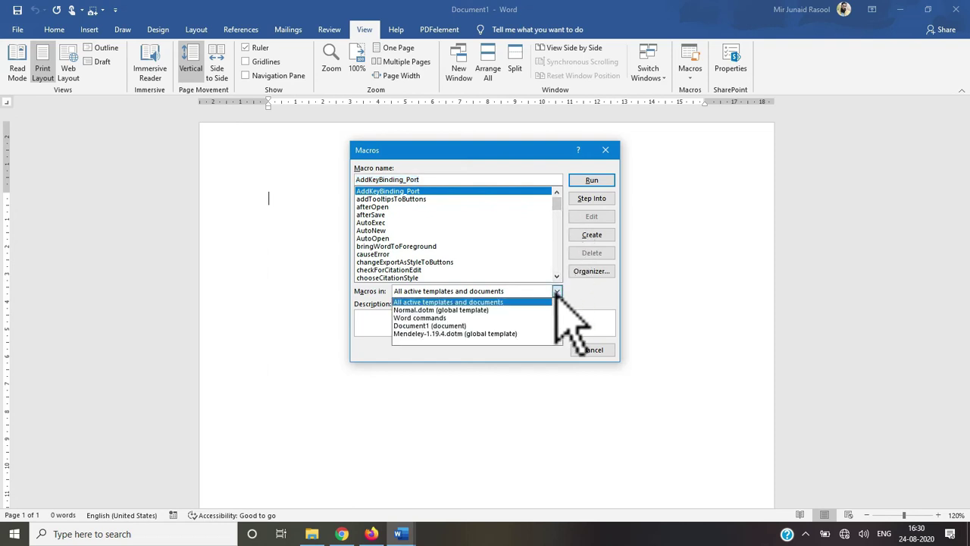
pyautogui.click(450, 325)
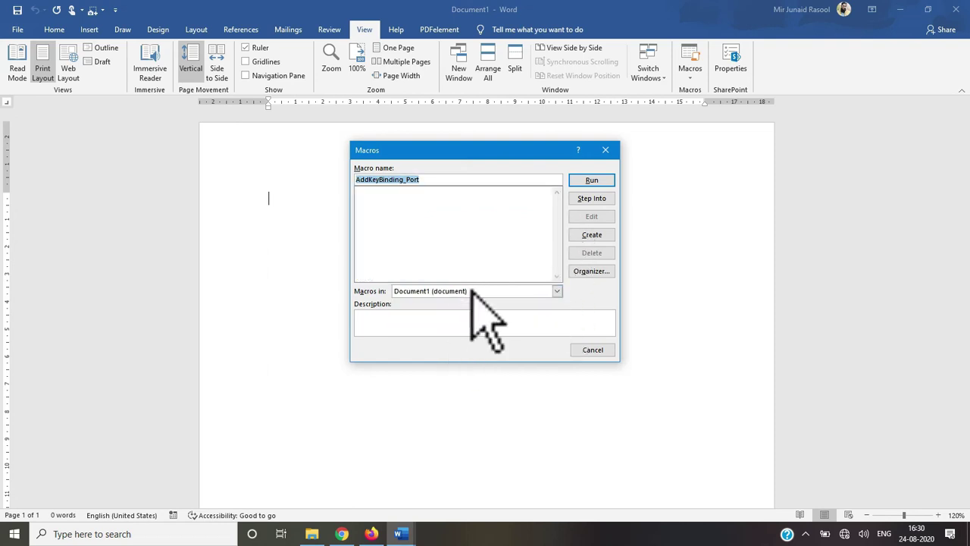
pyautogui.click(557, 291)
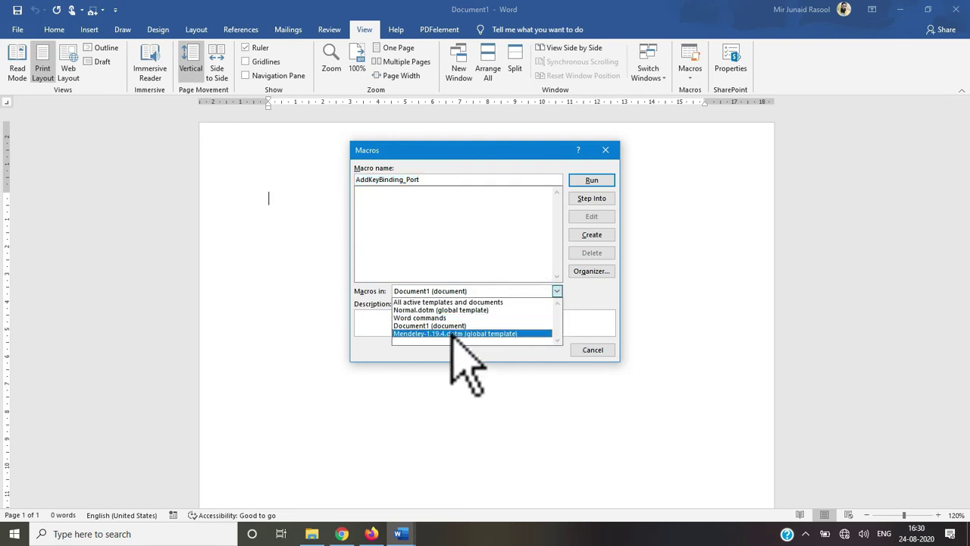
pyautogui.click(433, 317)
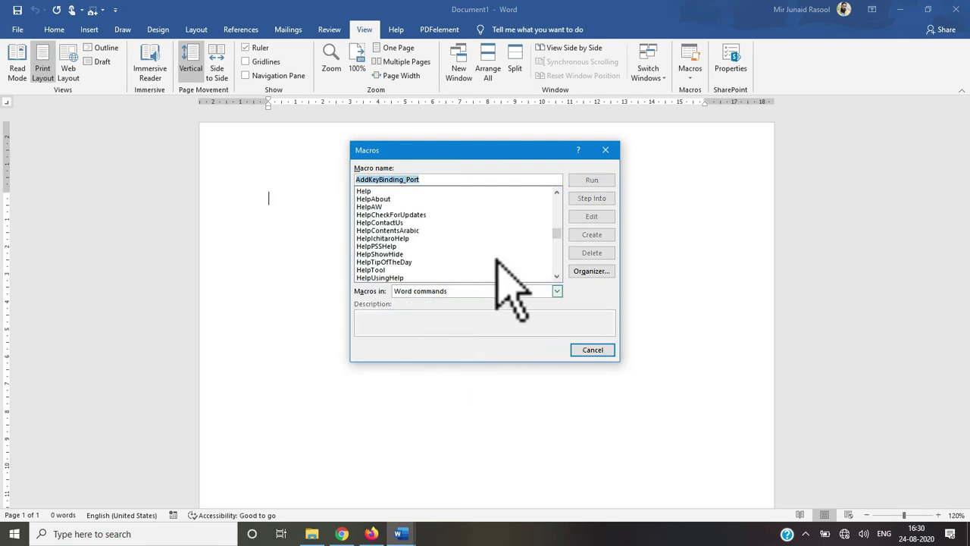
# - Show the macros stored in Normal.dotm (global template) and run the daily macro in the blank document
pyautogui.click(557, 291)
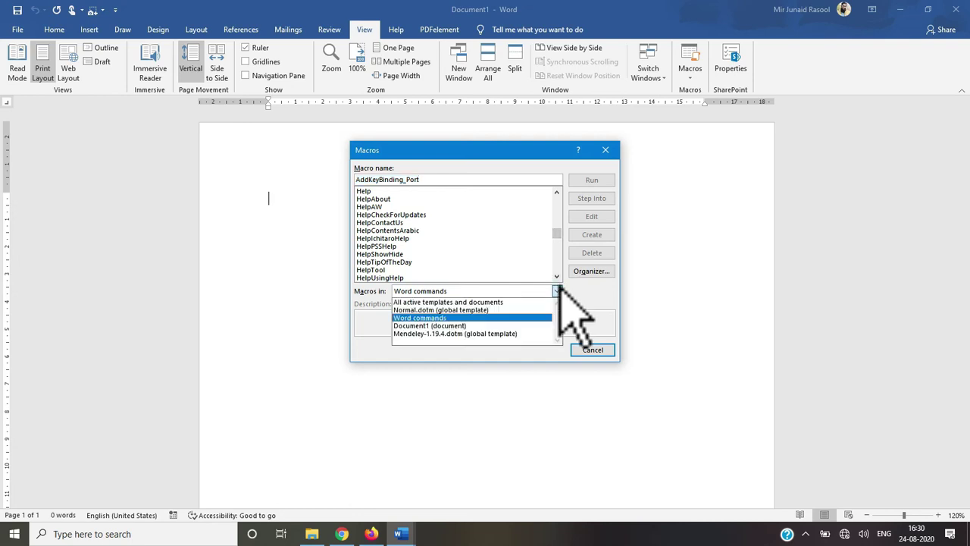
pyautogui.click(451, 310)
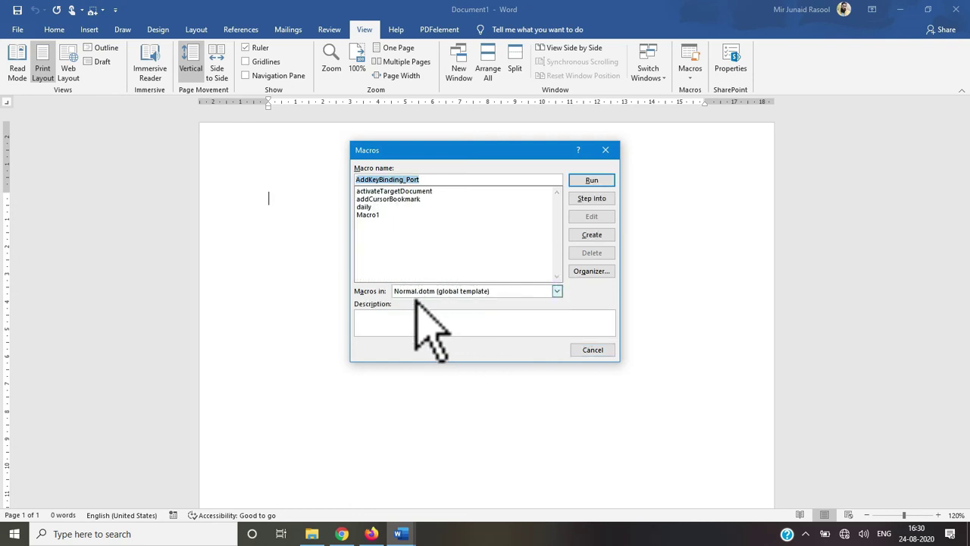
pyautogui.click(371, 207)
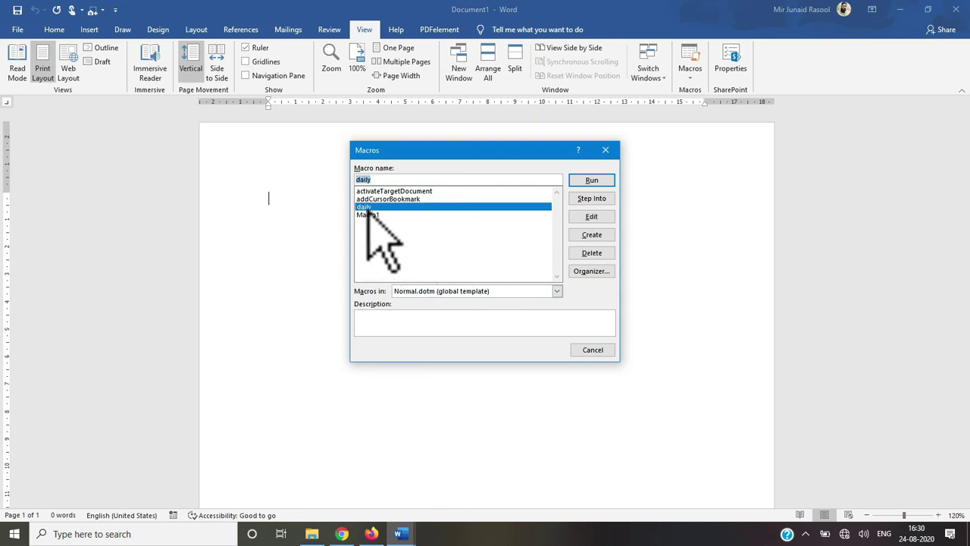
pyautogui.click(593, 180)
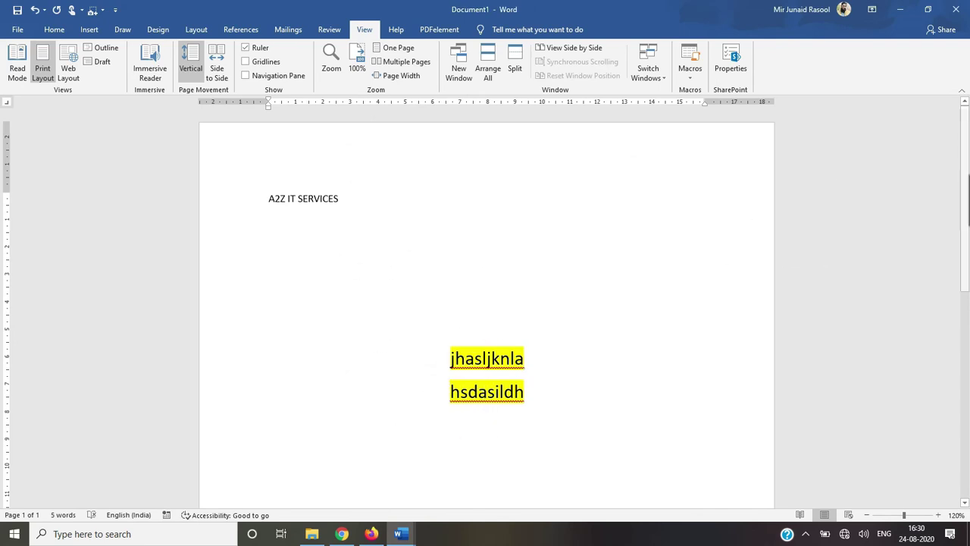
# - Run Macro1 from Normal.dotm (global template) in the document, end the macro's execution and review the inserted letter text
pyautogui.click(686, 75)
pyautogui.click(687, 91)
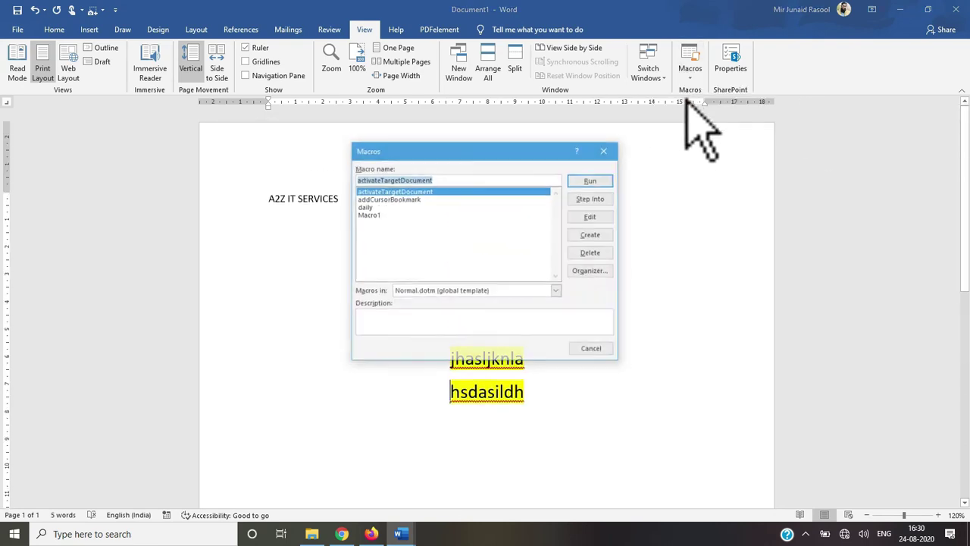
pyautogui.click(368, 215)
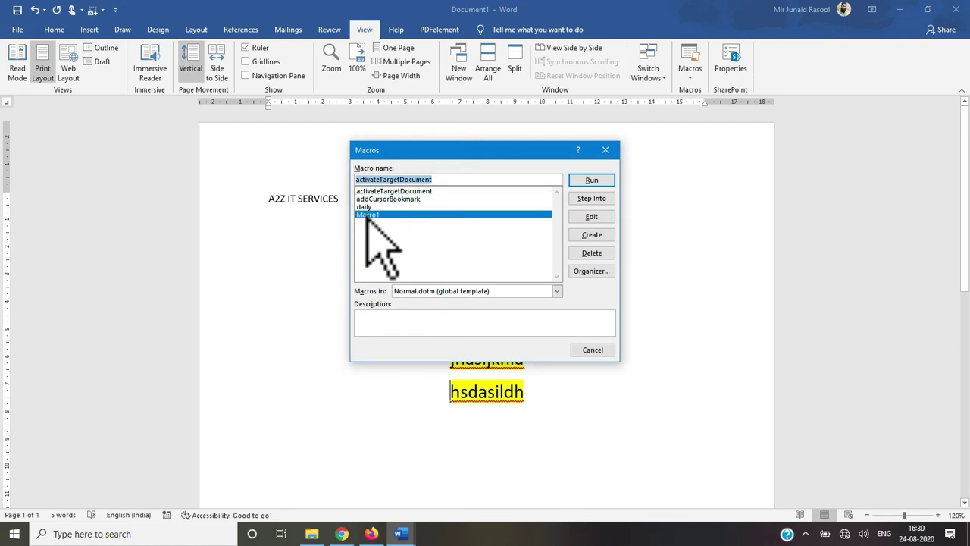
pyautogui.click(595, 182)
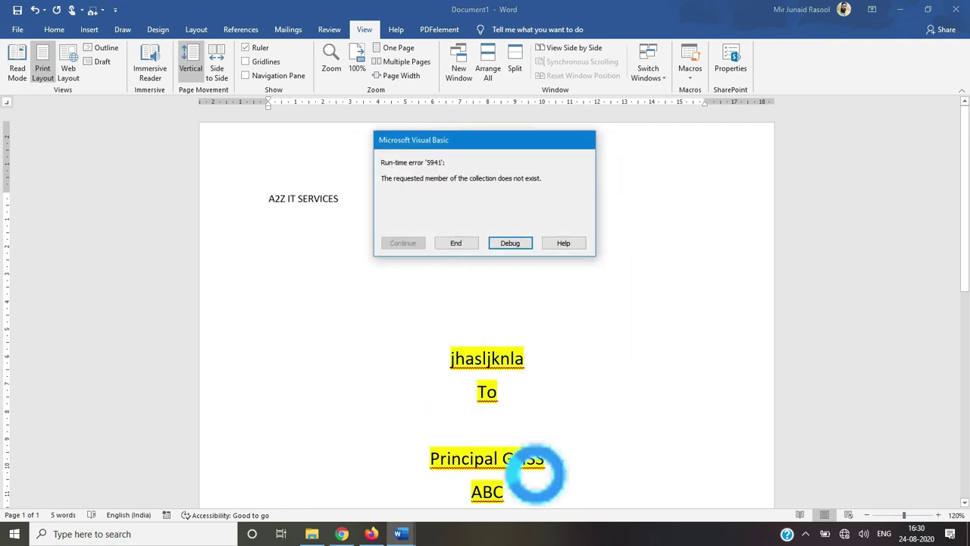
pyautogui.click(457, 244)
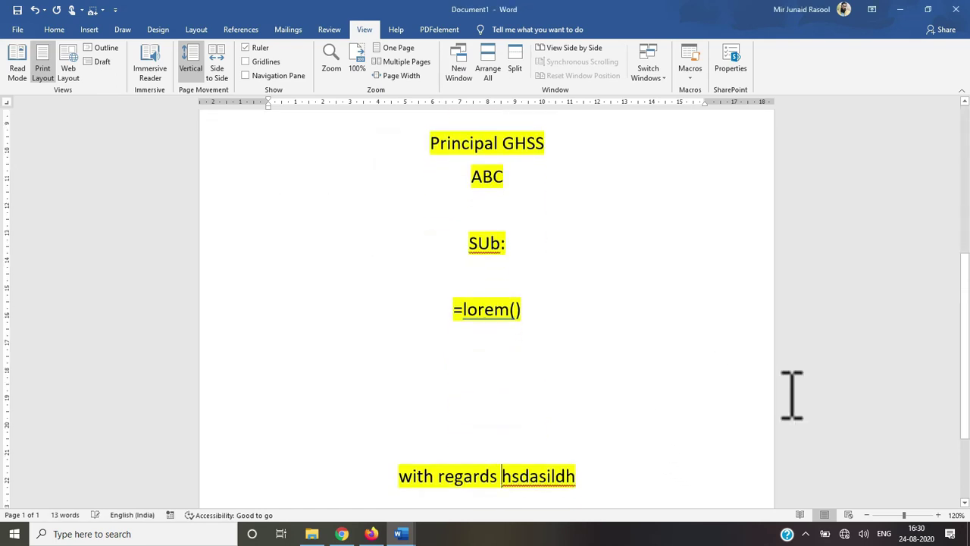
pyautogui.scroll(-2, 505, 227)
pyautogui.scroll(5, 505, 228)
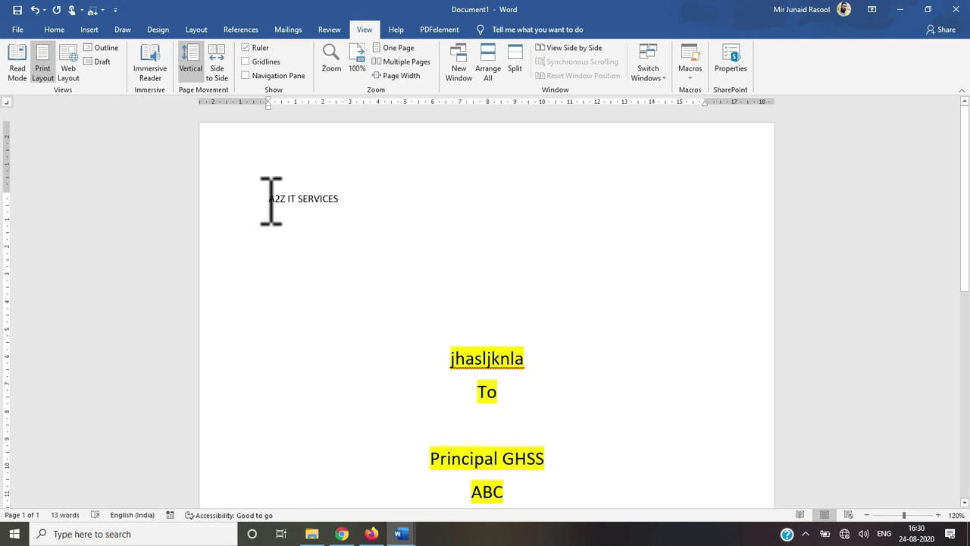
pyautogui.tripleClick(348, 203)
pyautogui.moveTo(525, 359); pyautogui.dragTo(515, 361)
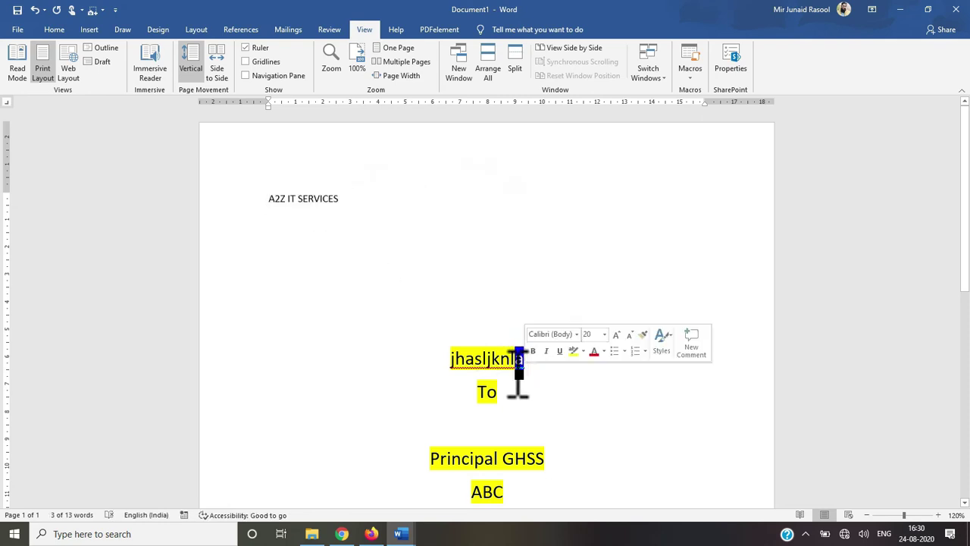
pyautogui.click(687, 75)
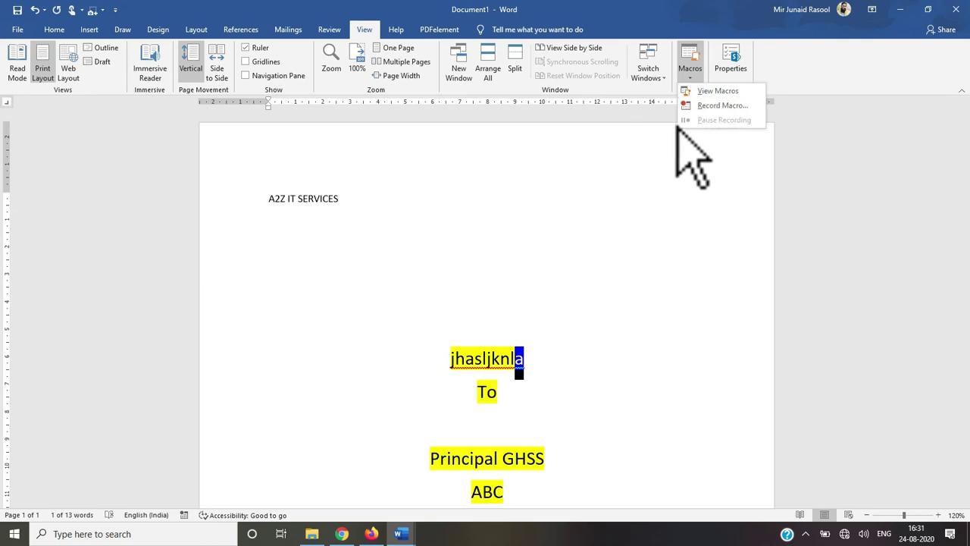
pyautogui.click(440, 303)
pyautogui.click(690, 72)
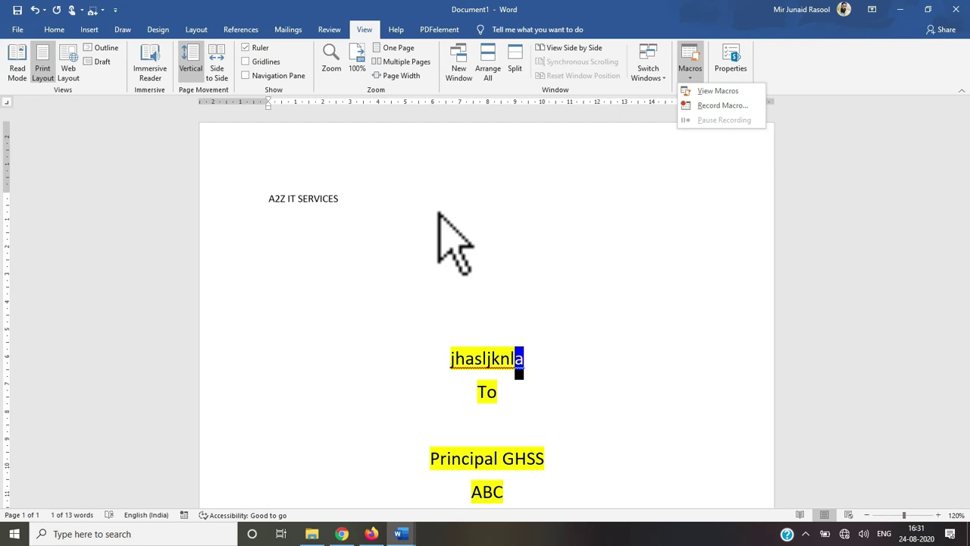
pyautogui.doubleClick(634, 194)
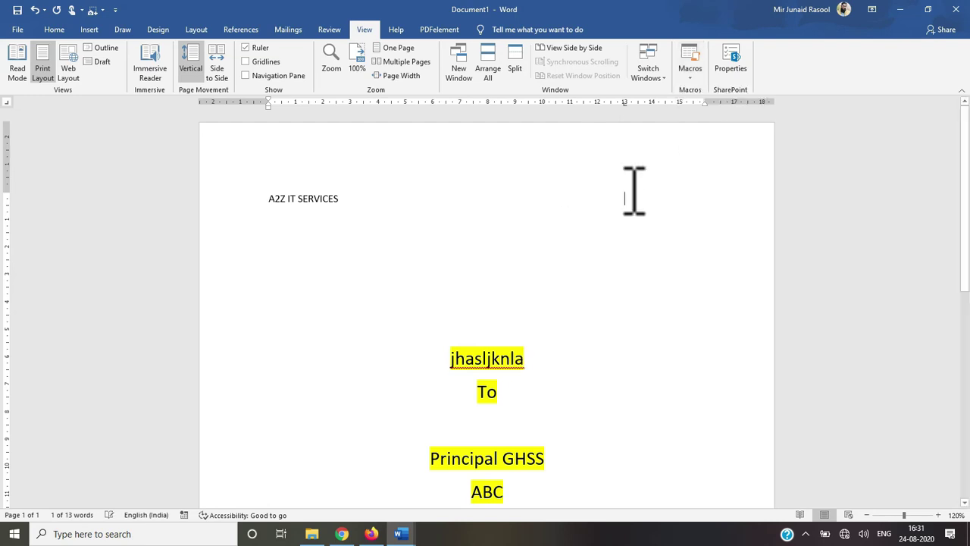
# - View the document's properties on the Info page and return to the document
pyautogui.click(745, 64)
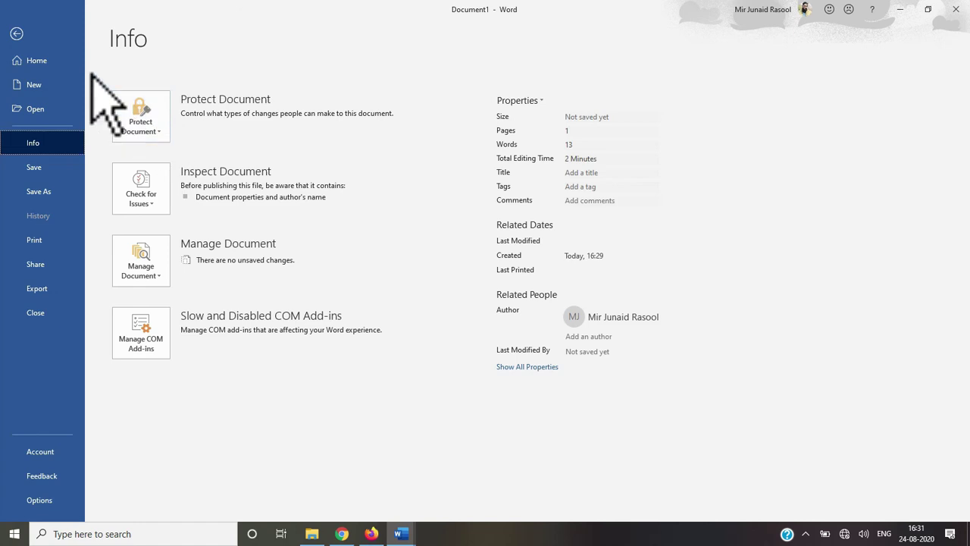
pyautogui.click(16, 35)
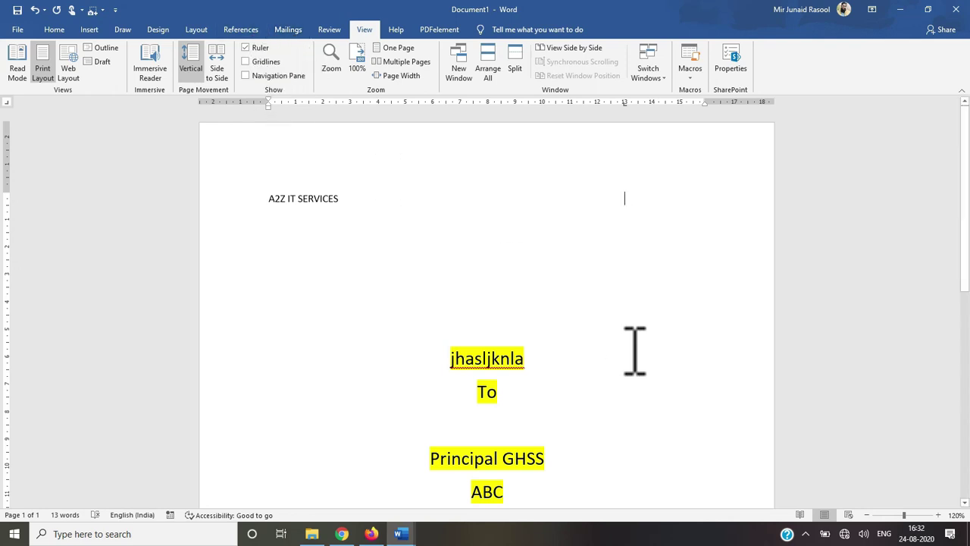
# - Delete the entire content of the document
pyautogui.hotkey('ctrl', 'a')
pyautogui.press('Delete')
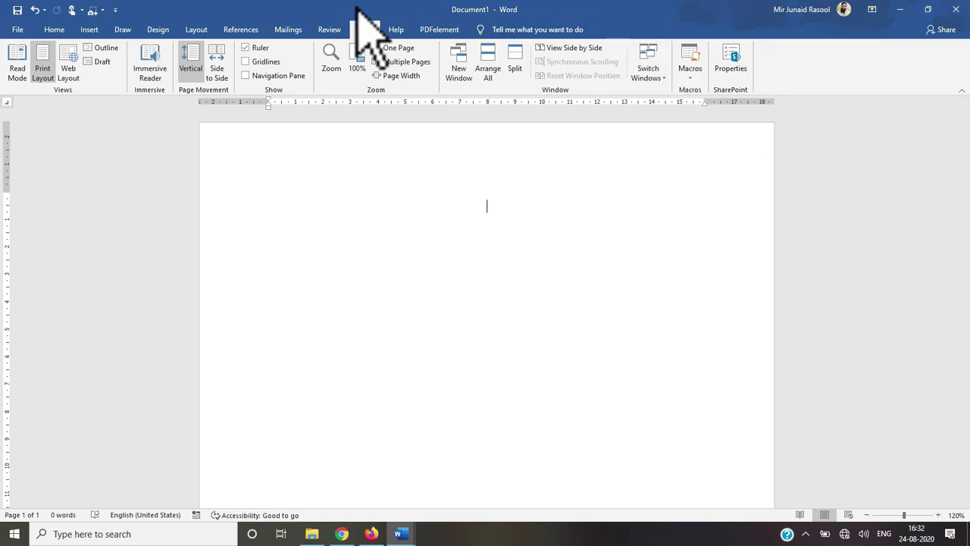
# - Look through the Review, Mailings, Home, View, Layout, Design, Draw and Insert command groups, finishing on the Home commands
pyautogui.click(324, 32)
pyautogui.click(287, 32)
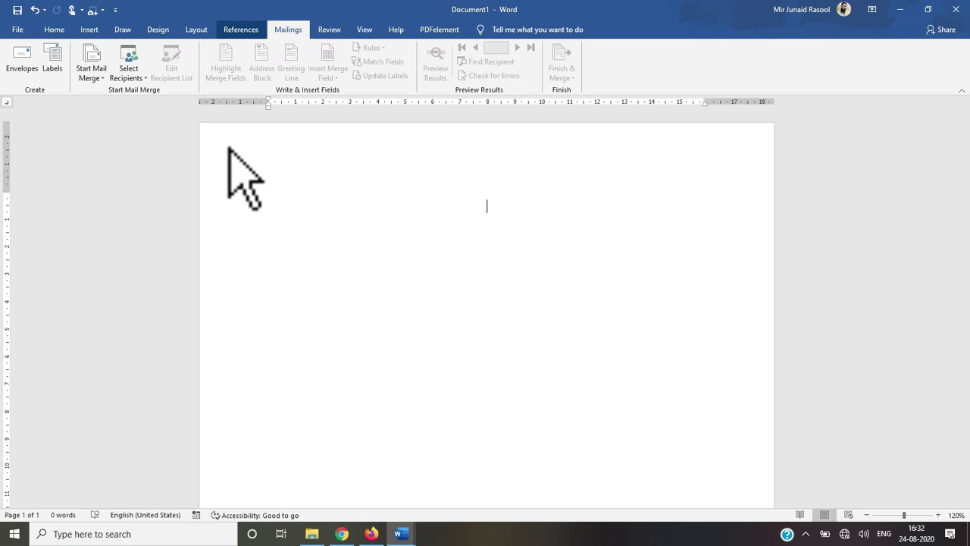
pyautogui.hotkey('alt', 'h')
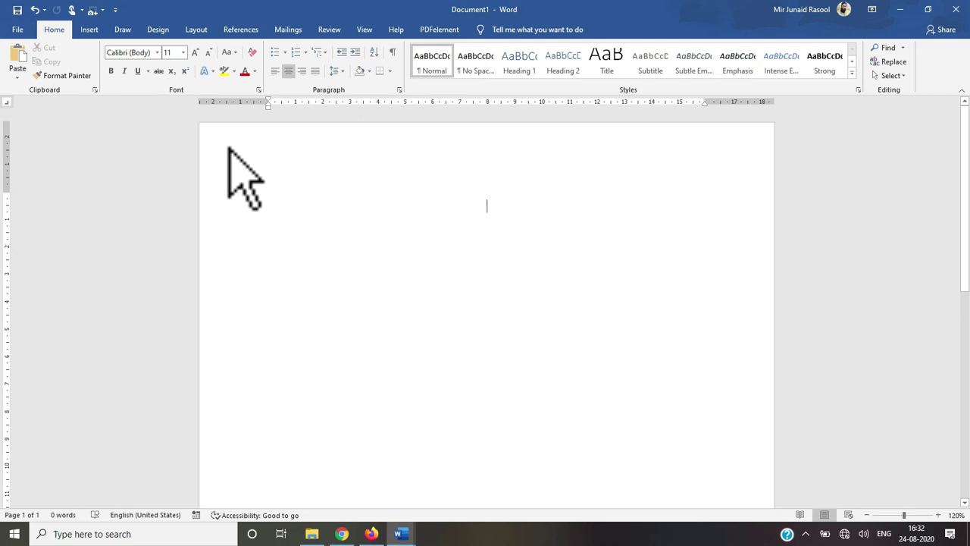
pyautogui.click(366, 29)
pyautogui.click(327, 32)
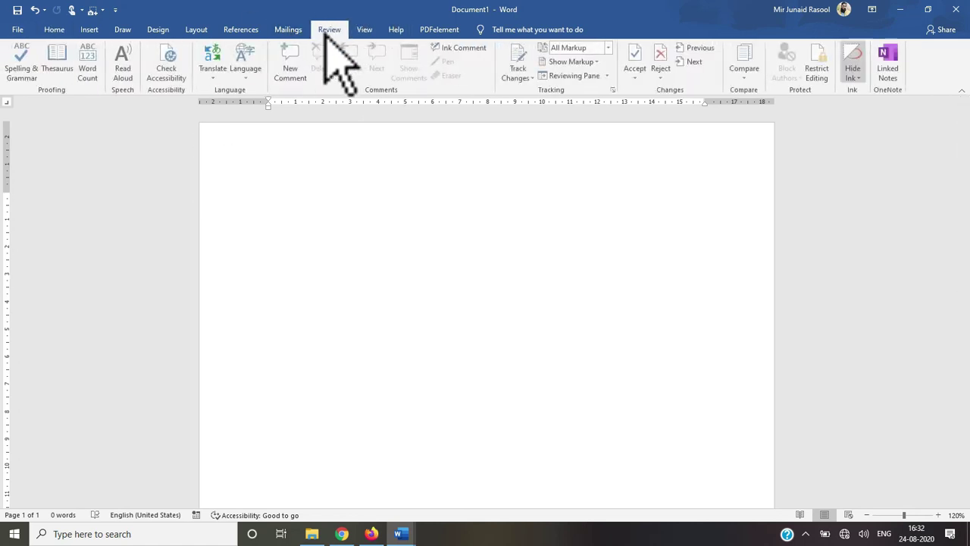
pyautogui.click(286, 32)
pyautogui.click(197, 30)
pyautogui.click(158, 30)
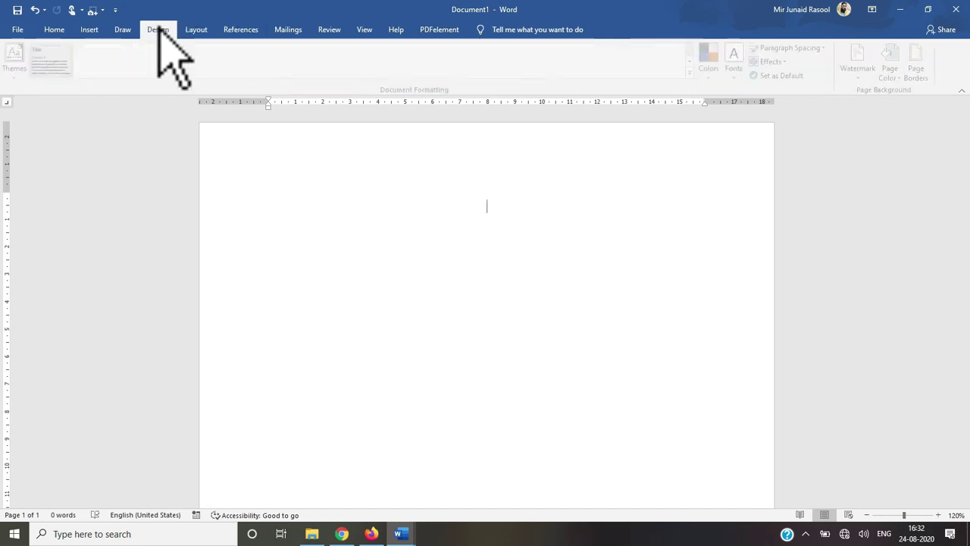
pyautogui.click(123, 30)
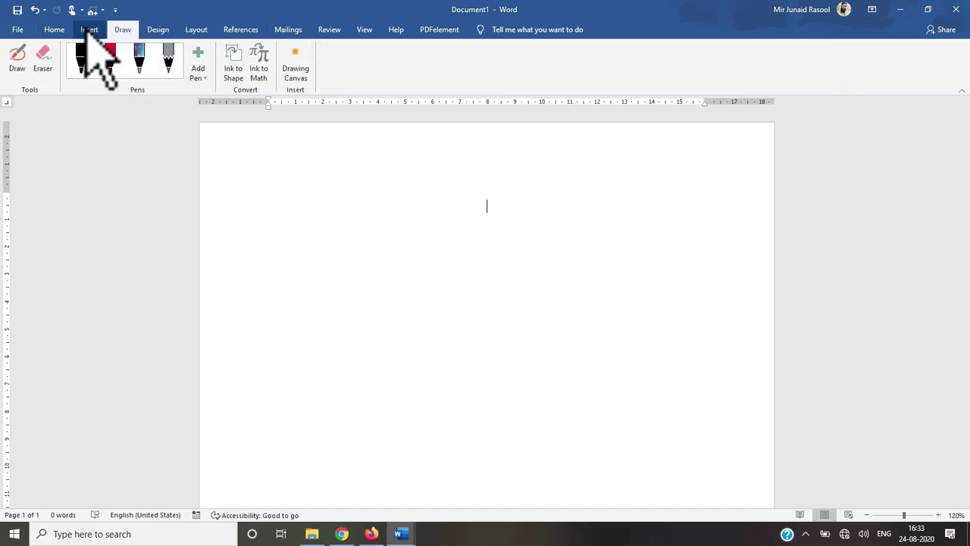
pyautogui.click(88, 30)
pyautogui.click(57, 30)
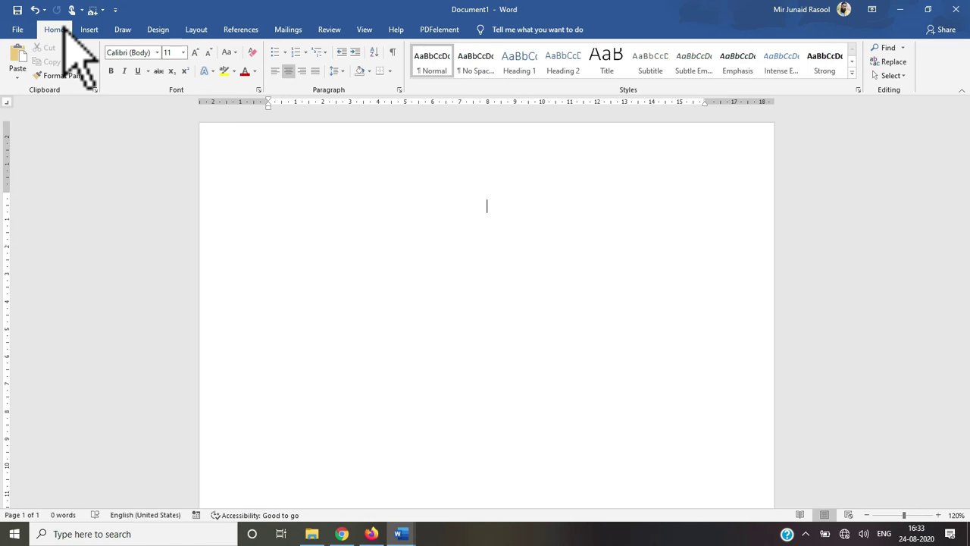